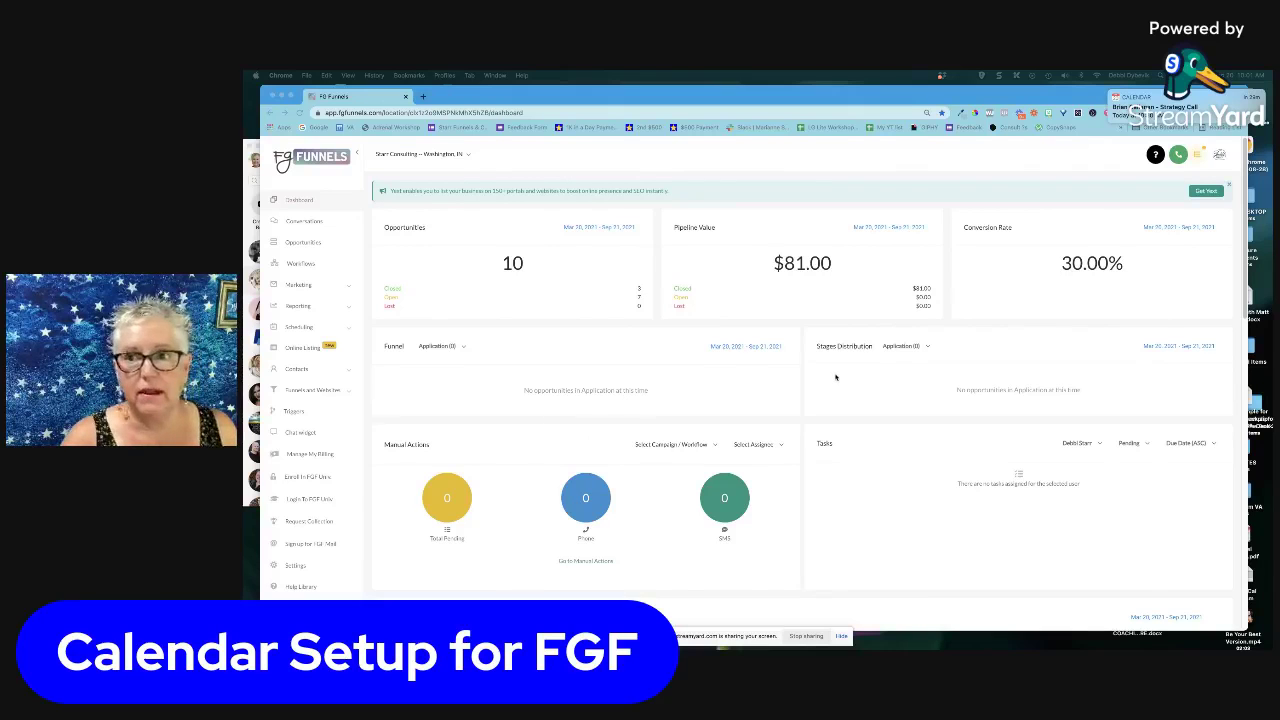
scroll(825, 396, "down", 5)
scroll(825, 406, "up", 4)
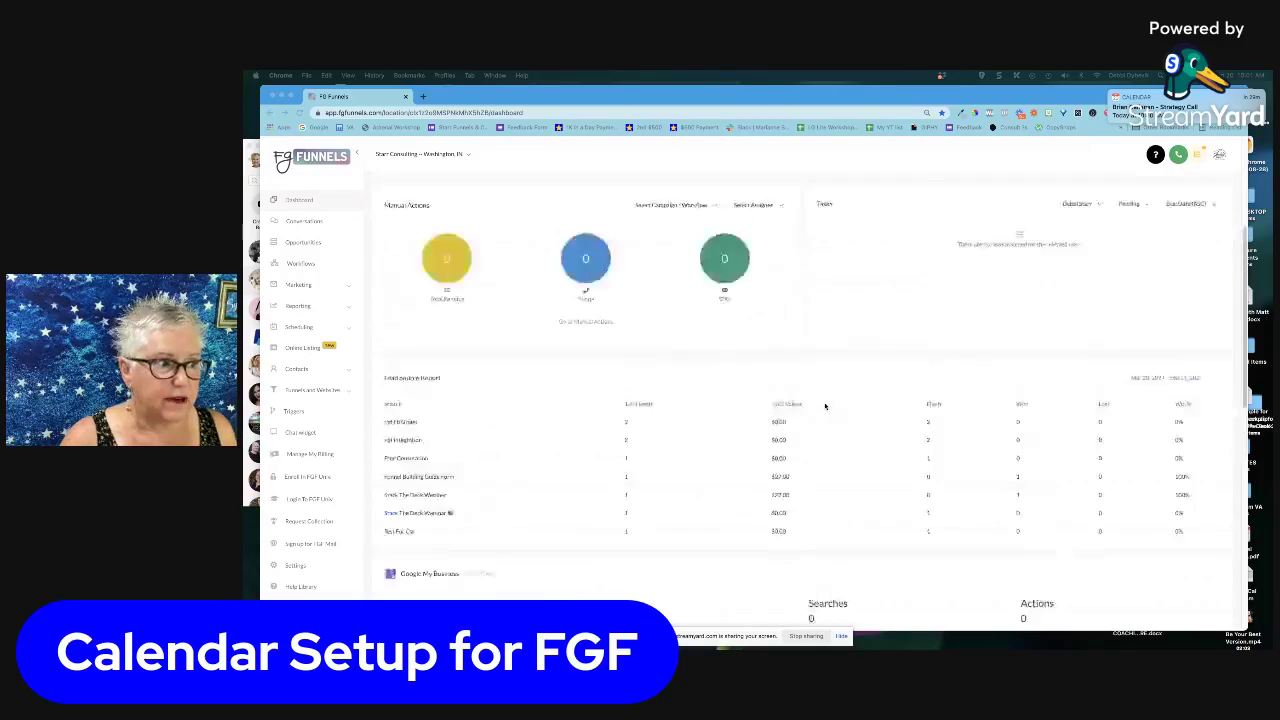
scroll(825, 406, "up", 1)
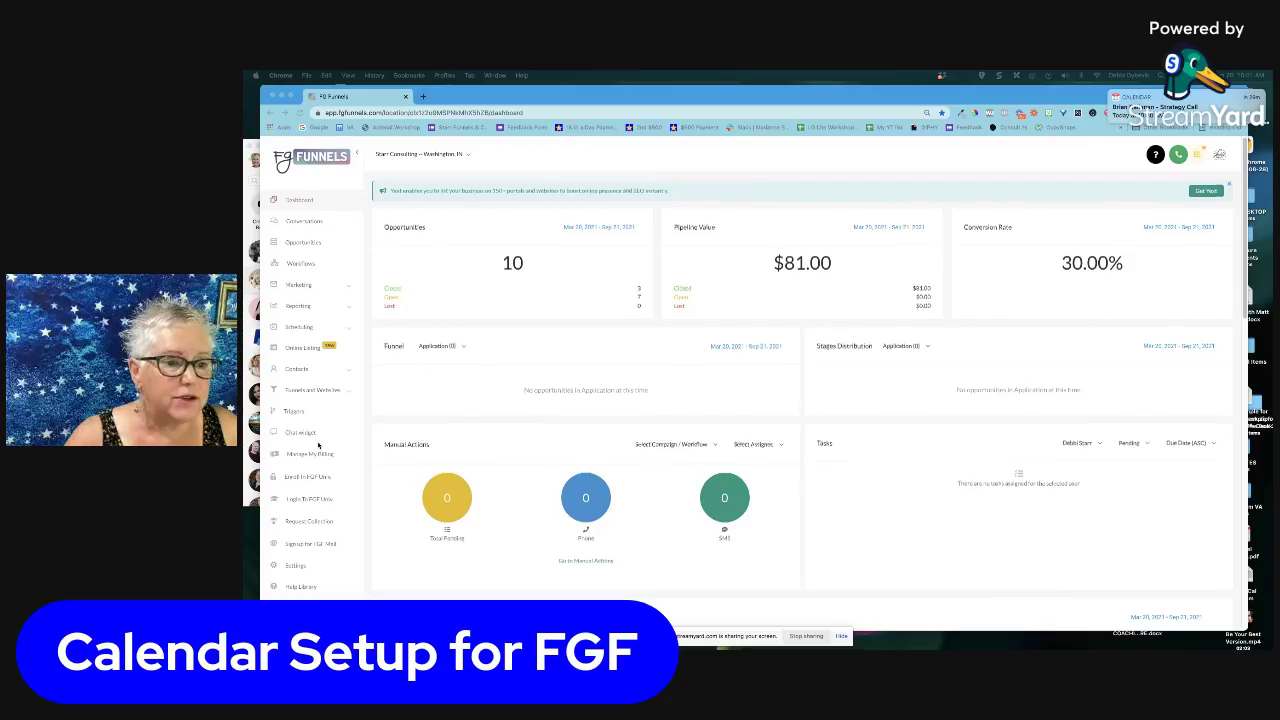
scroll(320, 450, "down", 5)
scroll(315, 449, "up", 4)
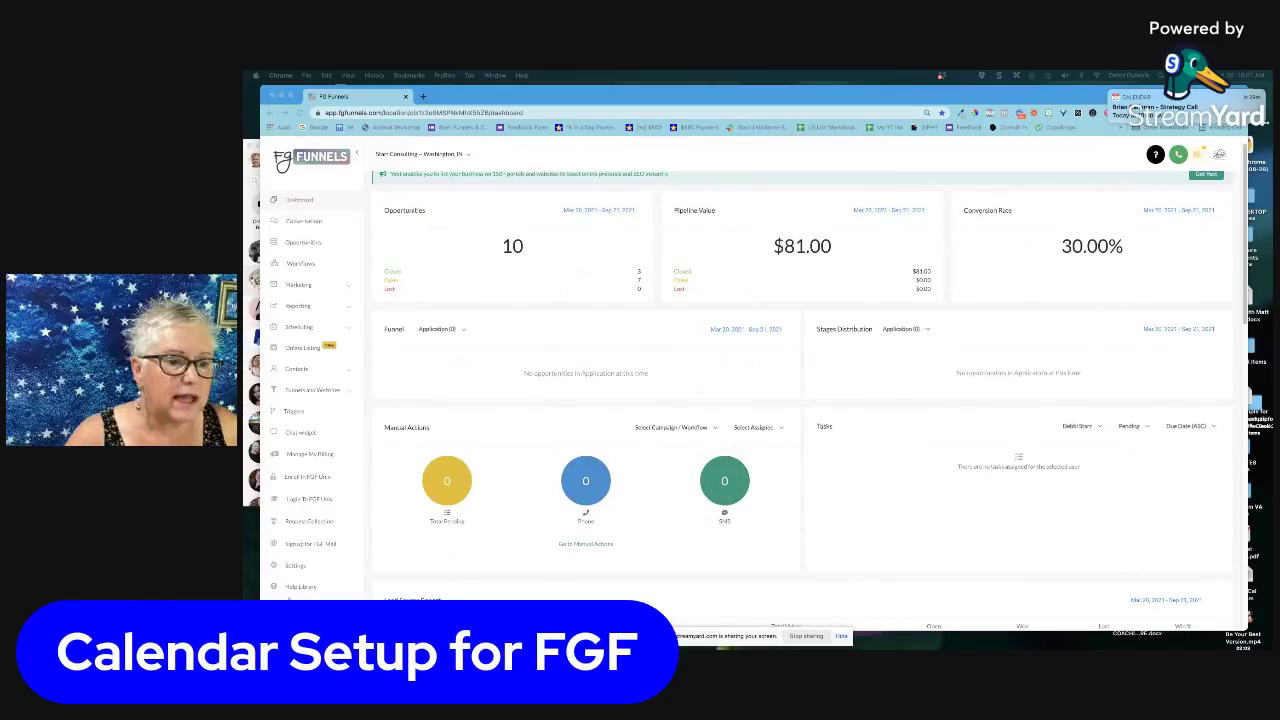
Go to Settings > Calendars to list existing calendars such as Discovery Call and Onboarding Calendar
left_click(296, 567)
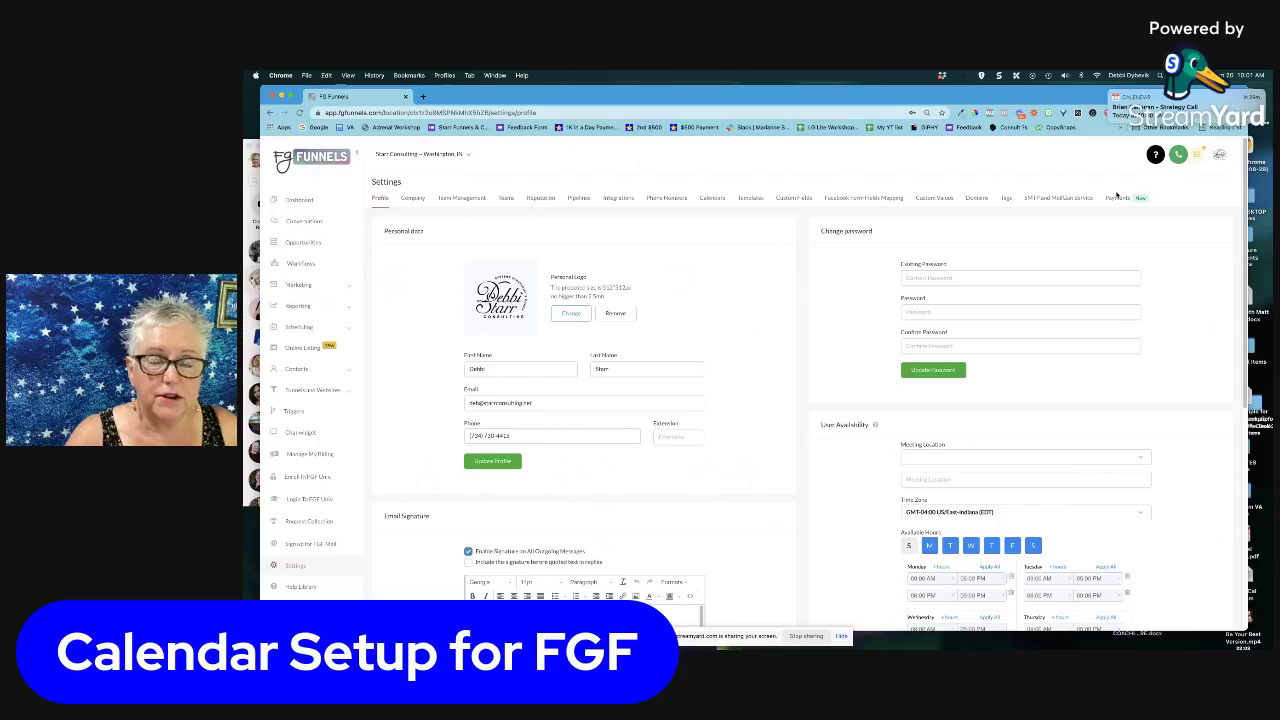
left_click(711, 199)
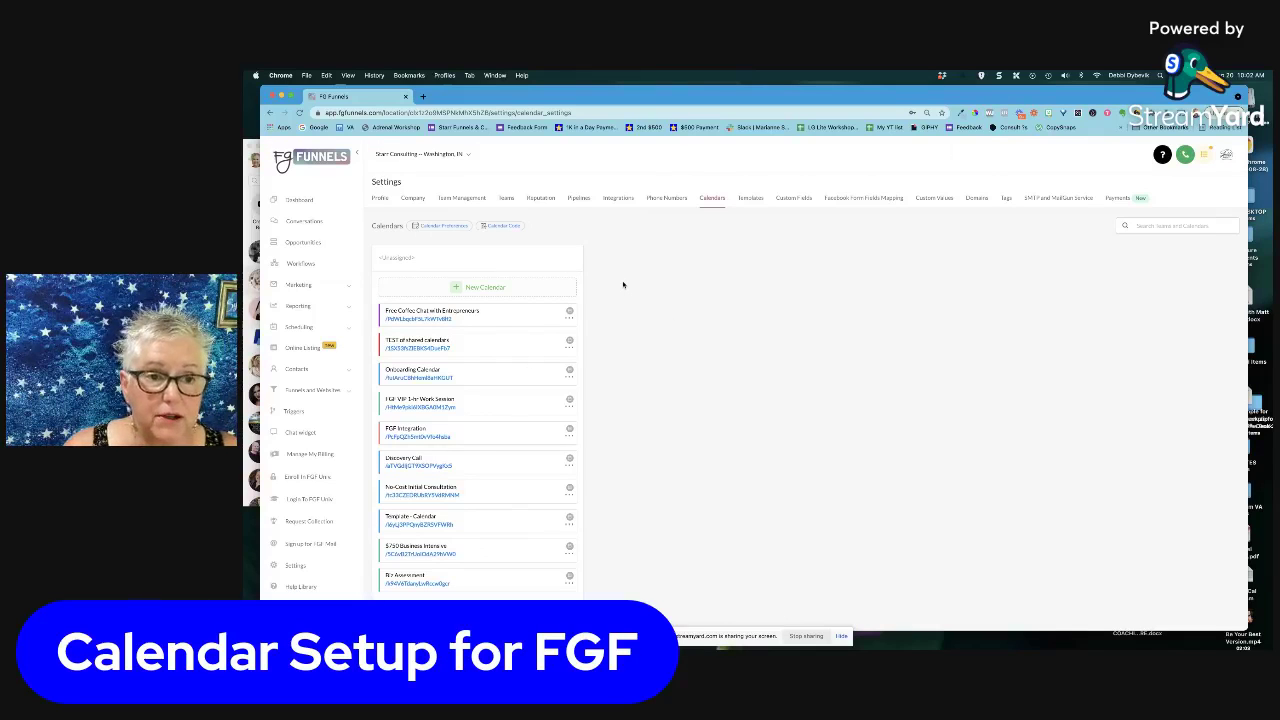
Create a new calendar named '1:1 Business Consultation $99' and move to its description
left_click(478, 289)
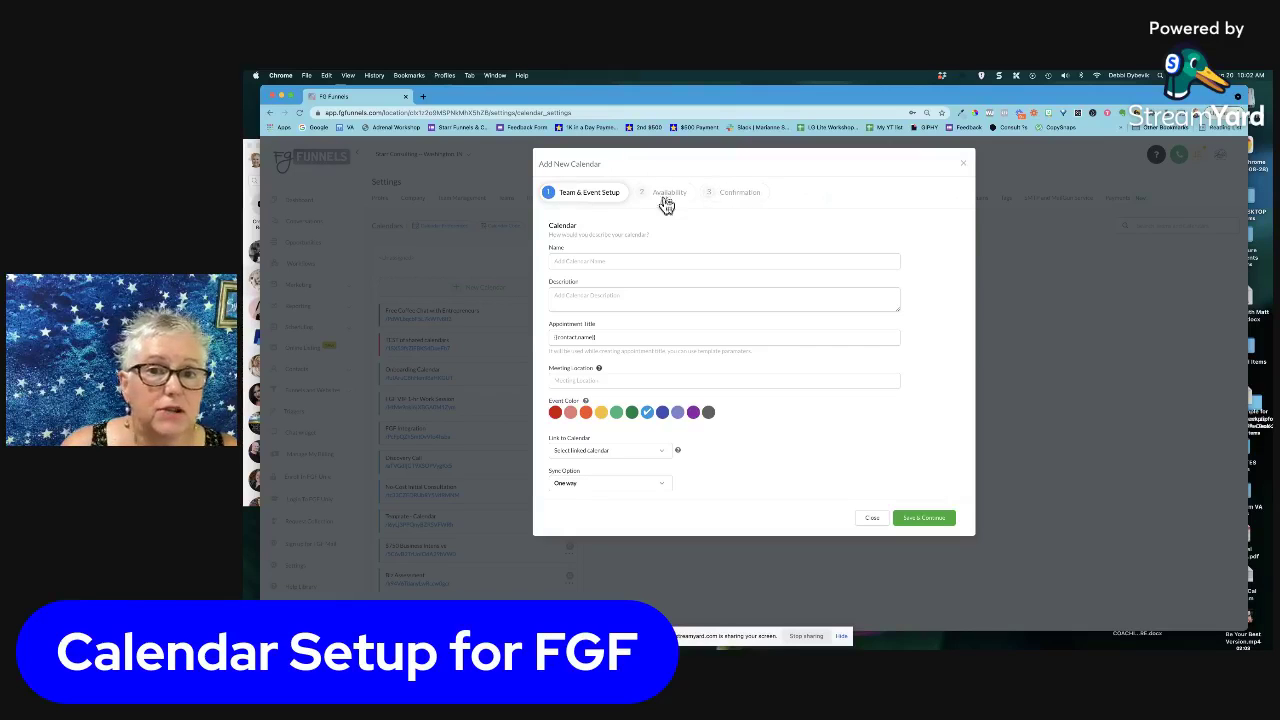
left_click(627, 262)
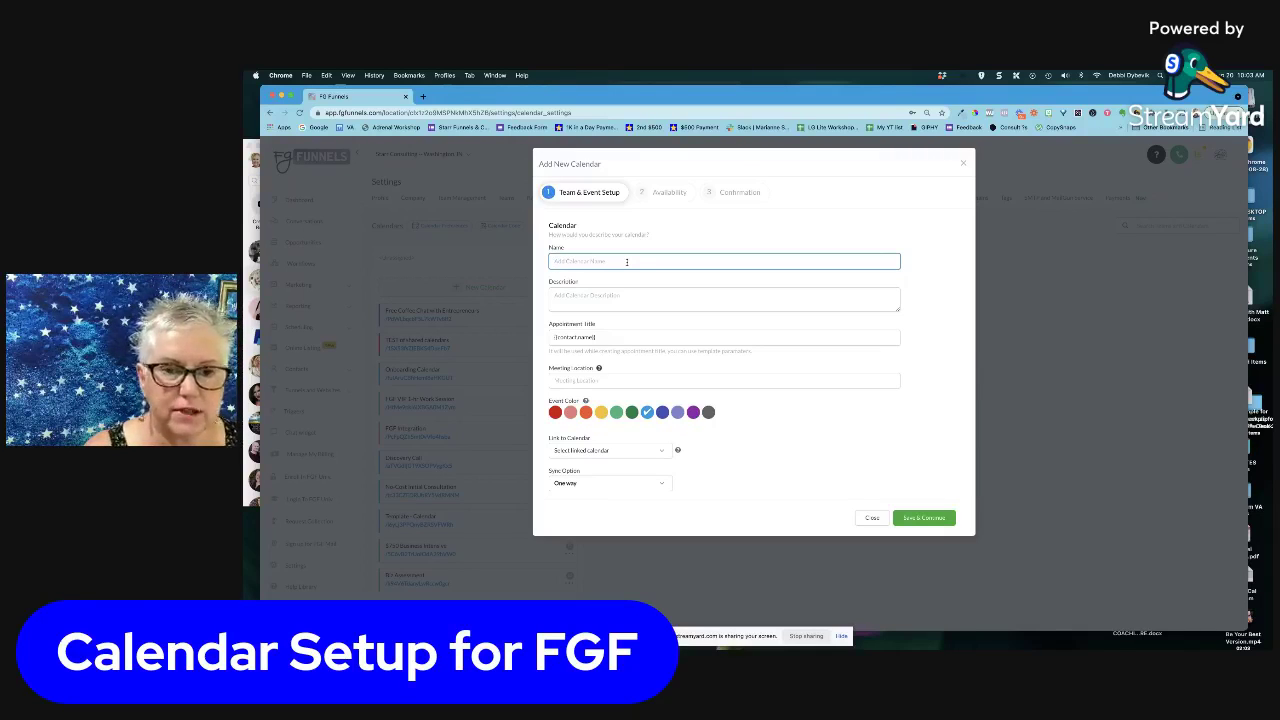
type("F")
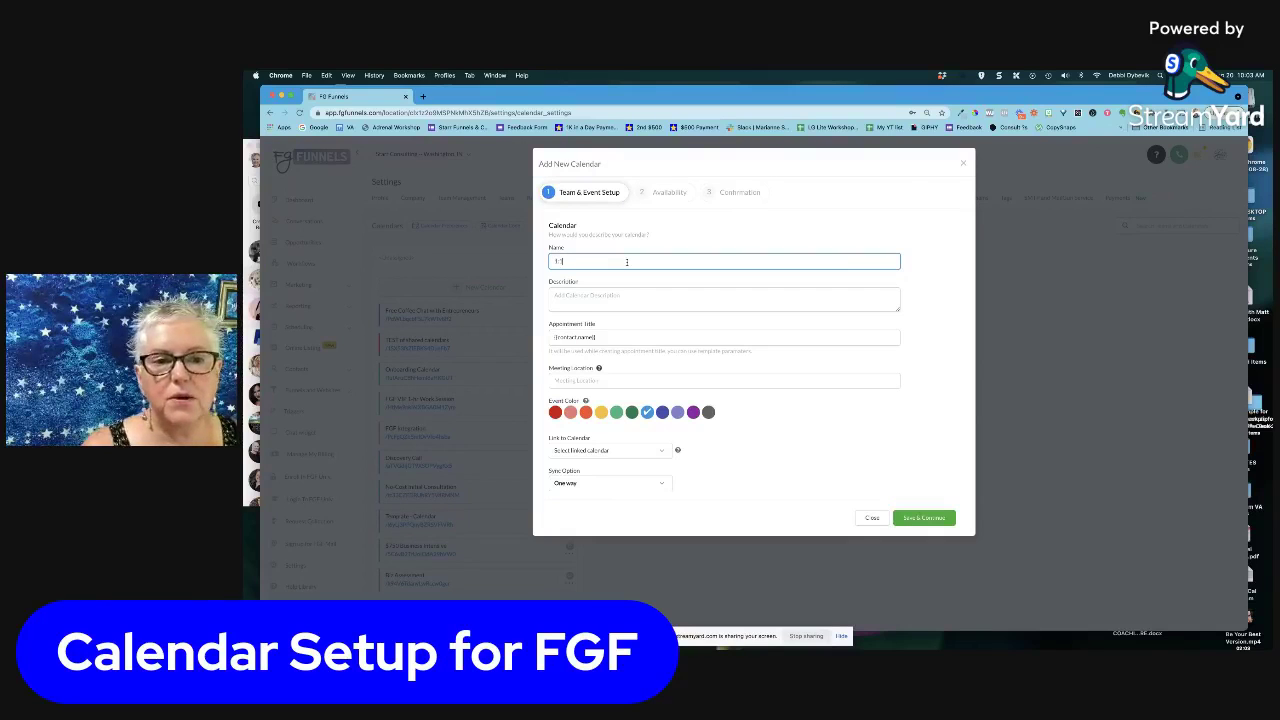
type(":1 Busine")
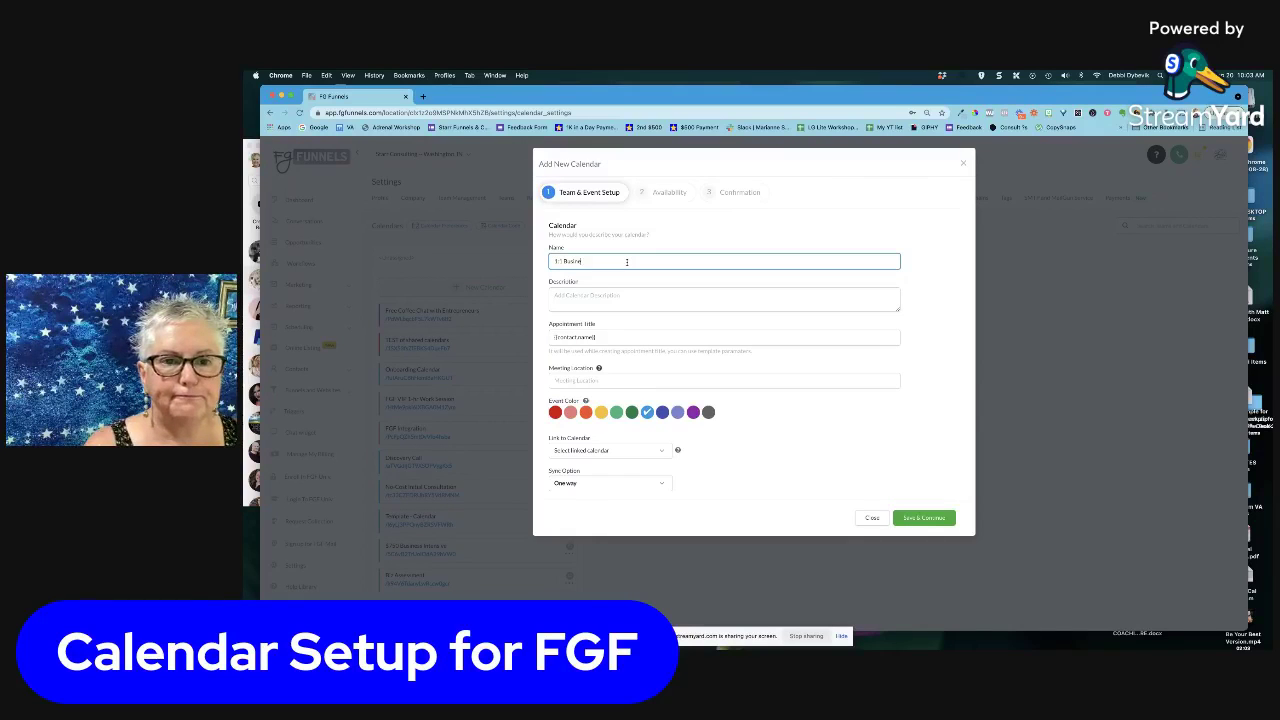
type("ss Consultation")
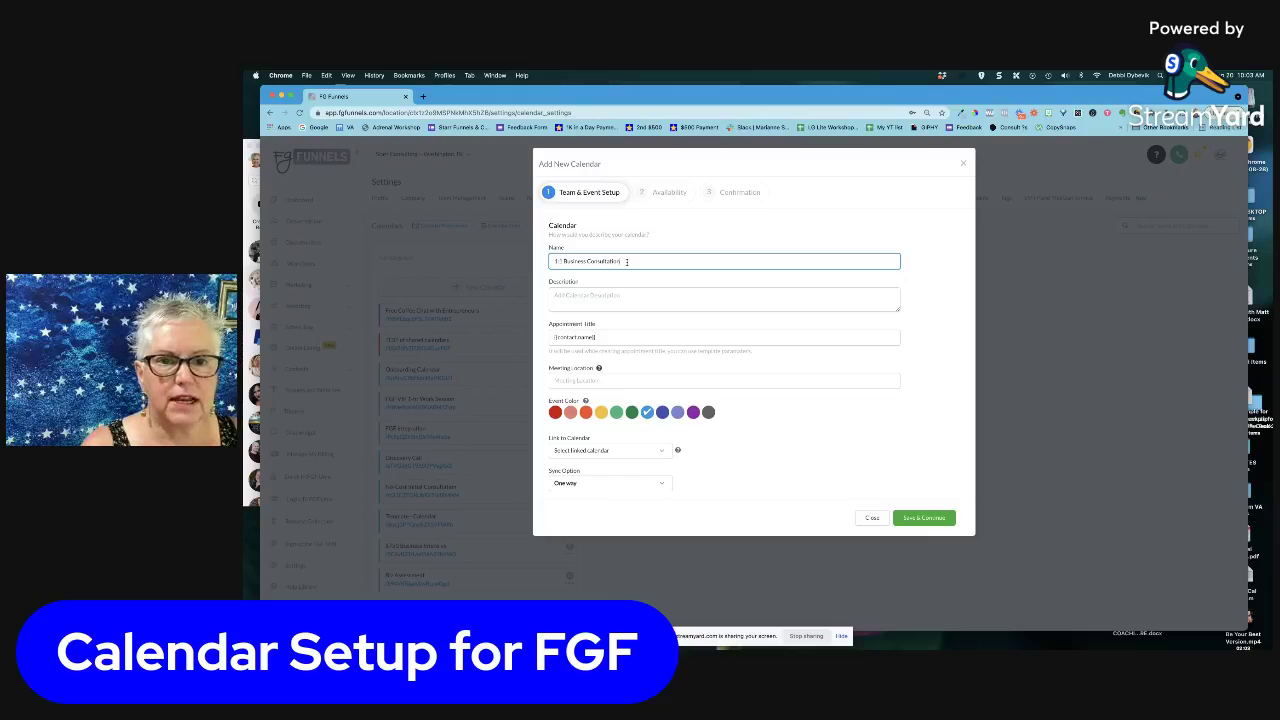
type(" $")
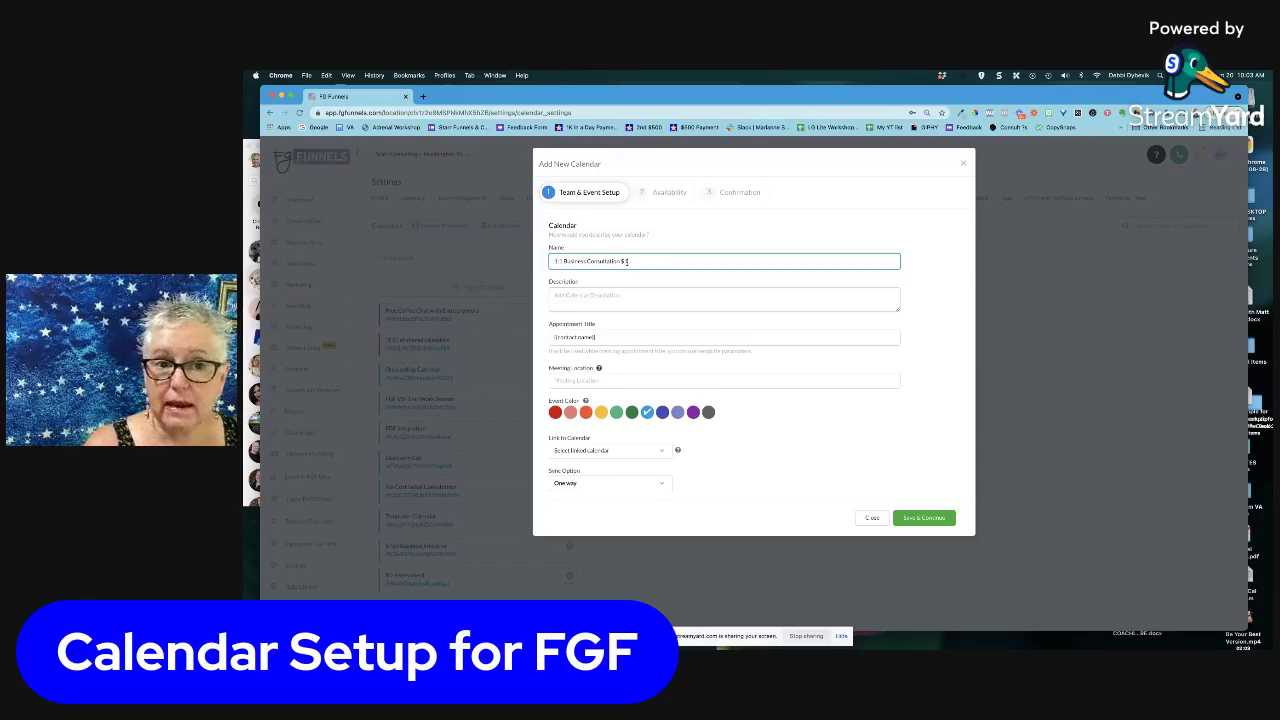
type("99")
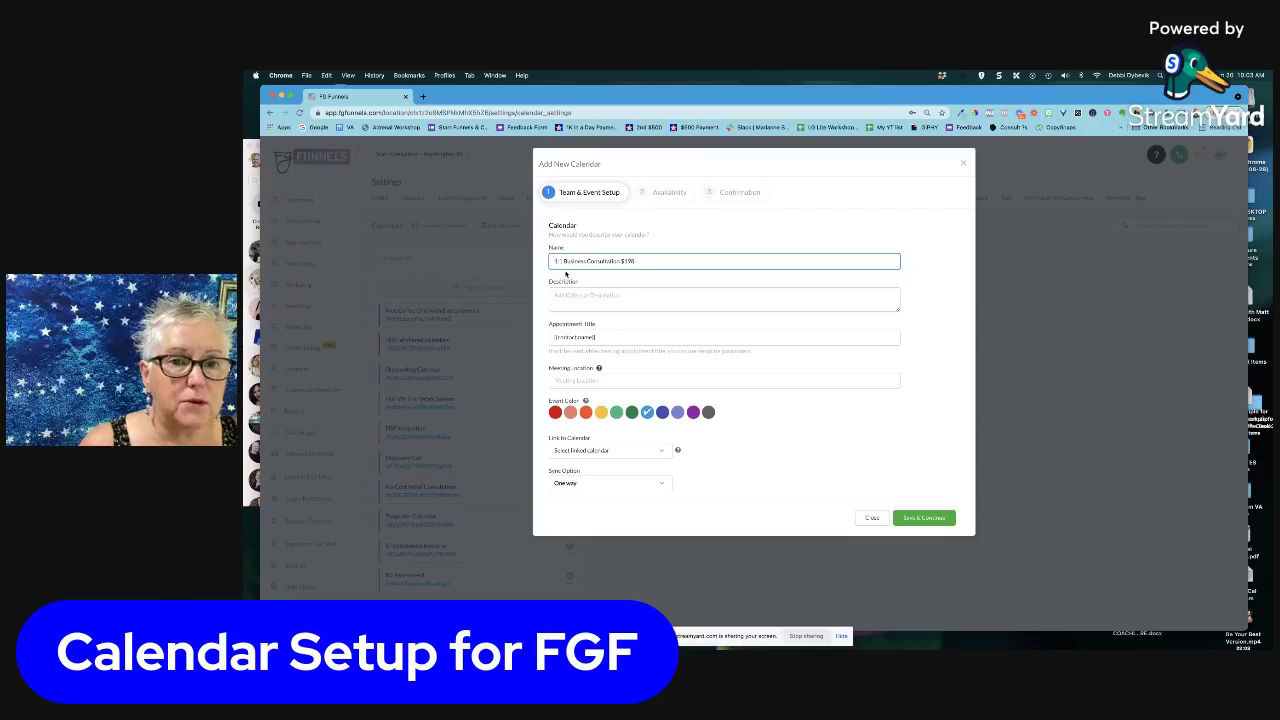
left_click(612, 293)
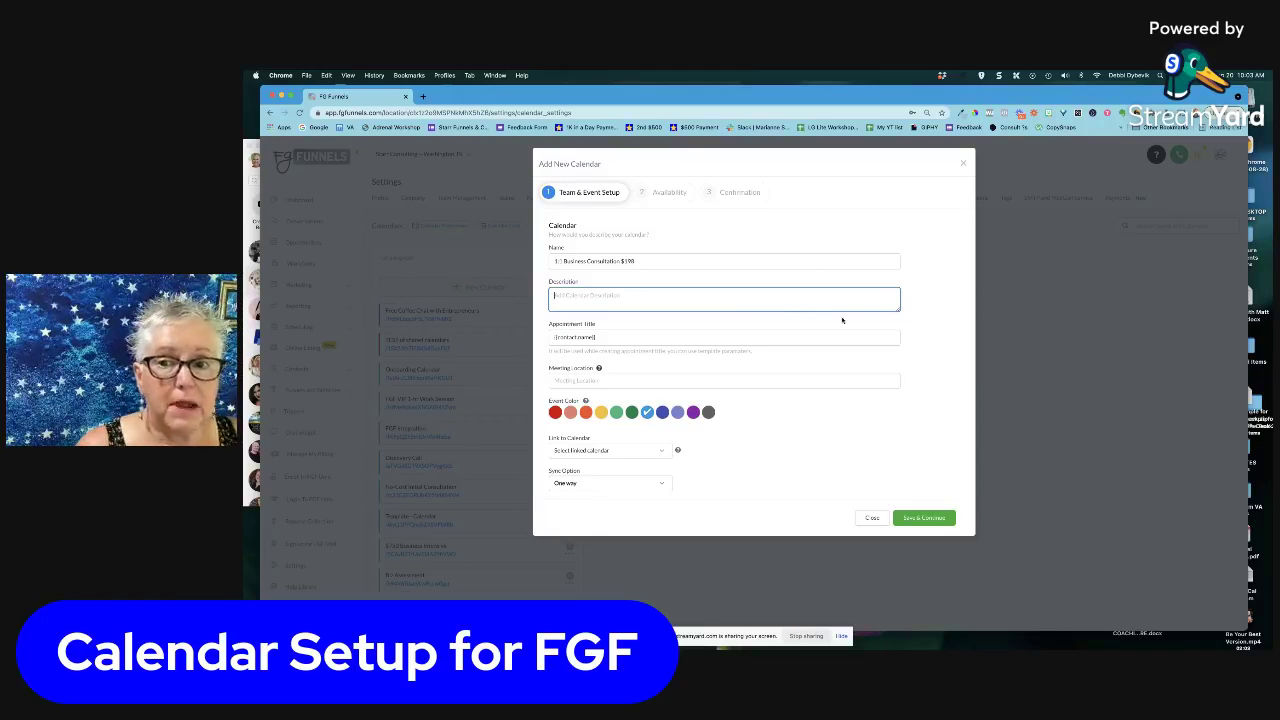
Enlarge the Description box and describe mapping out the business strategy in a custom mind map
left_click_drag(899, 310, 895, 338)
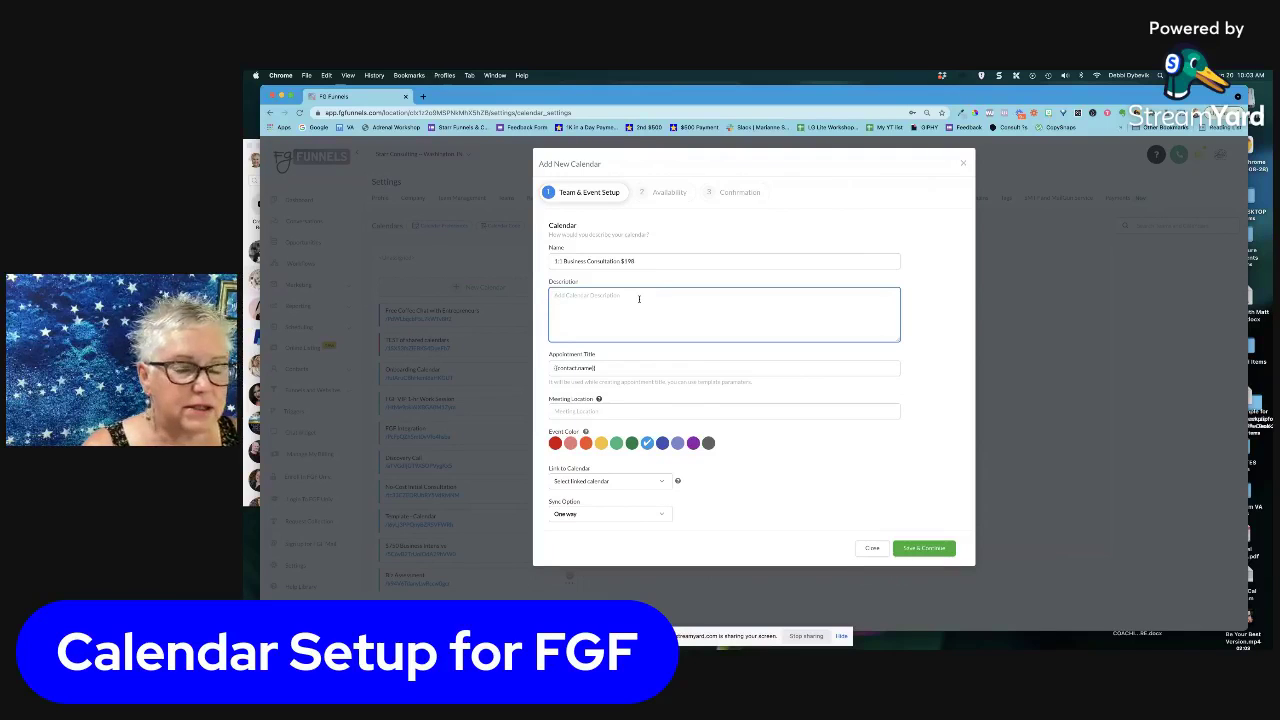
type("We")
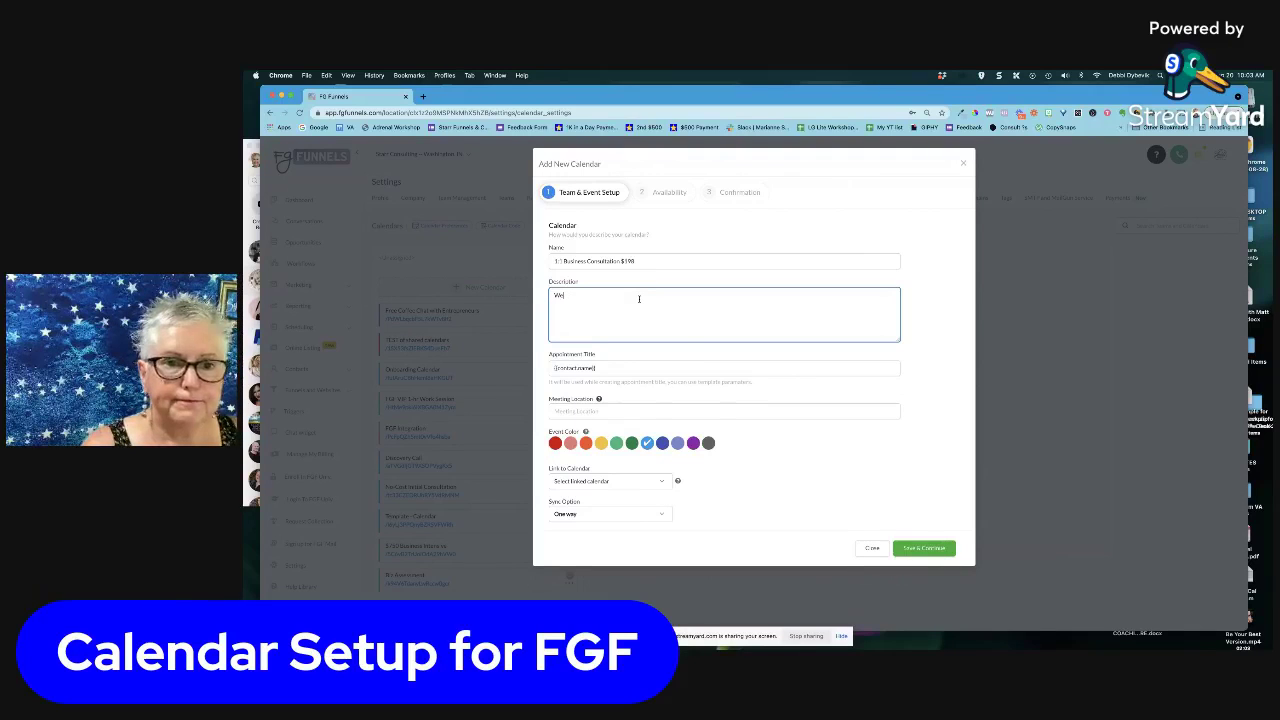
type(" will map")
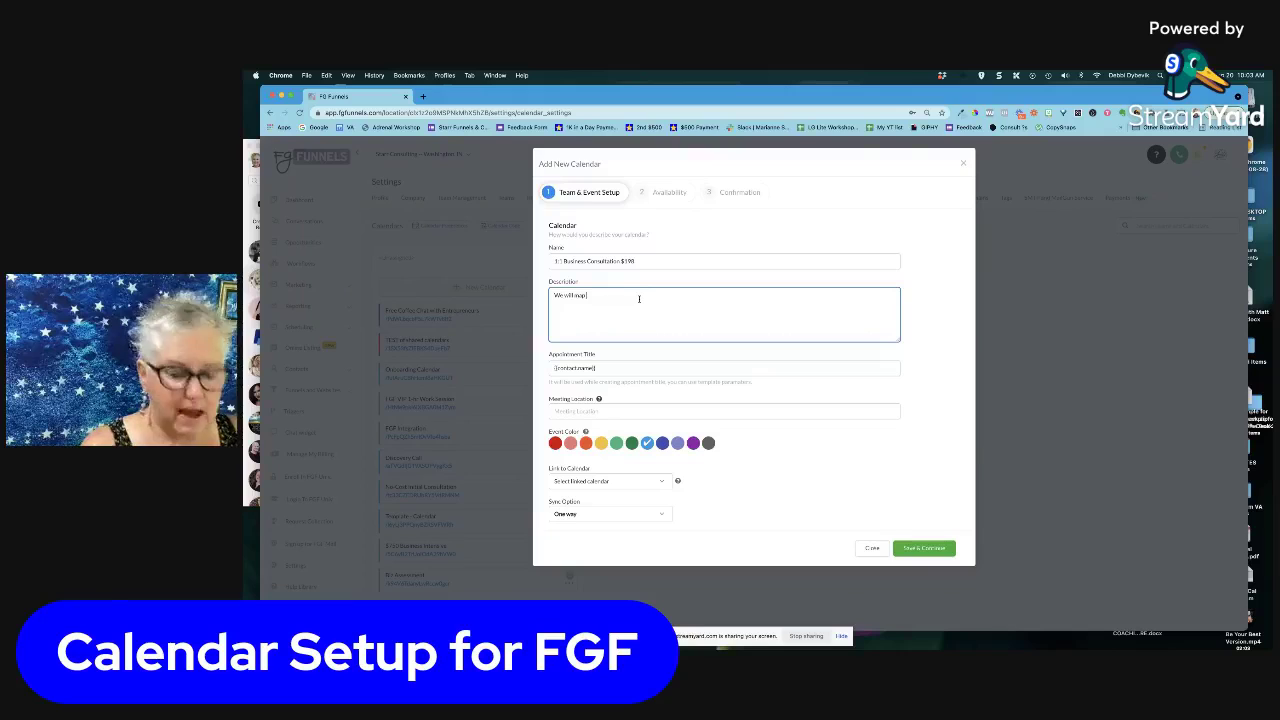
type(" out your busin")
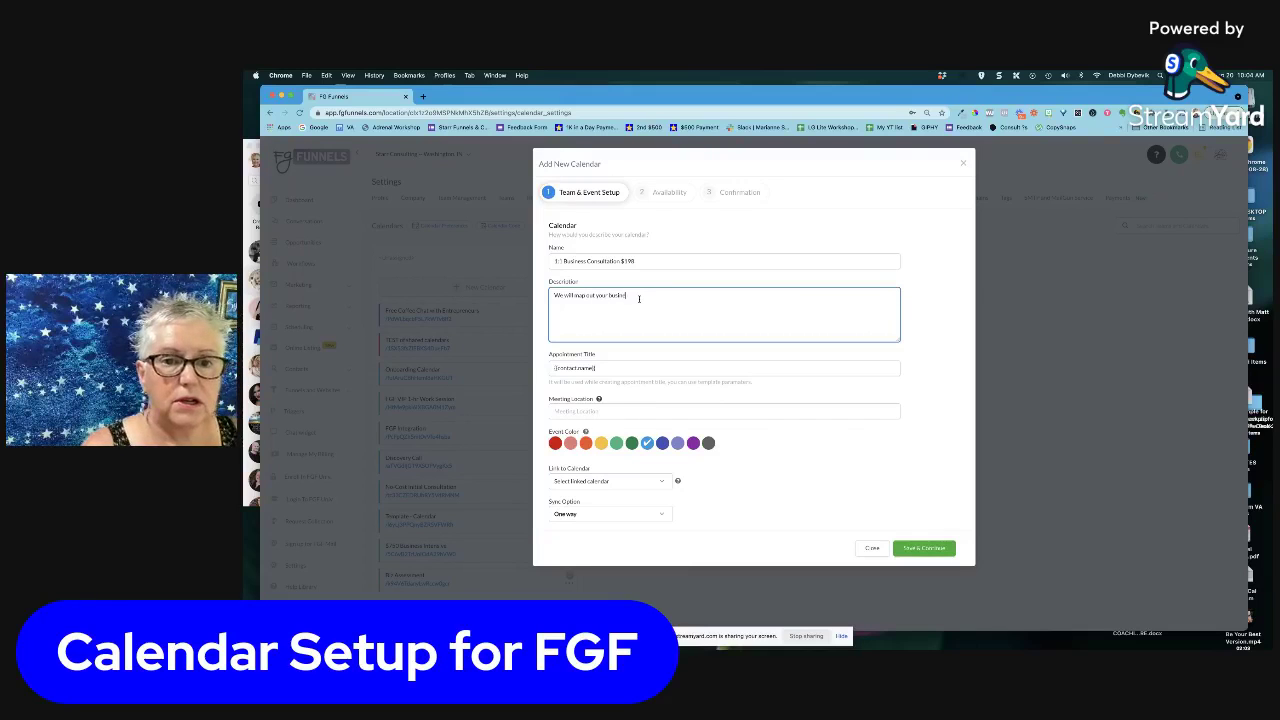
type("ess strateg")
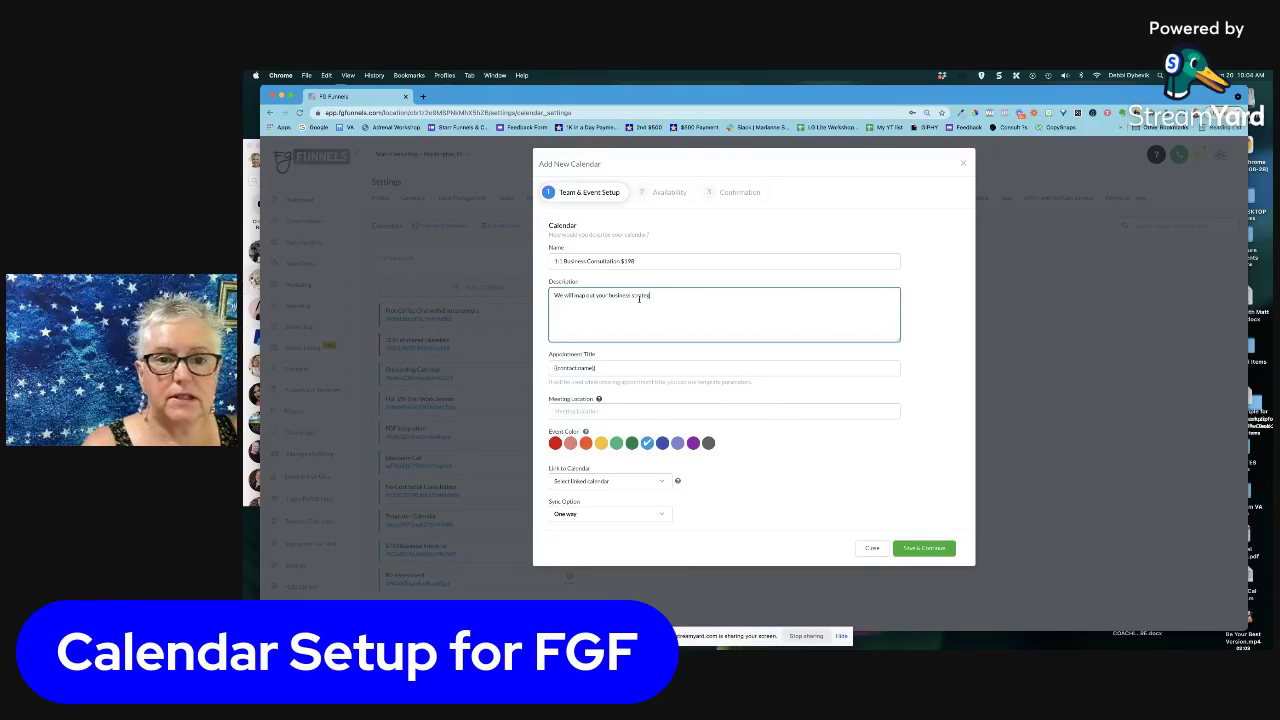
type("y overall plan")
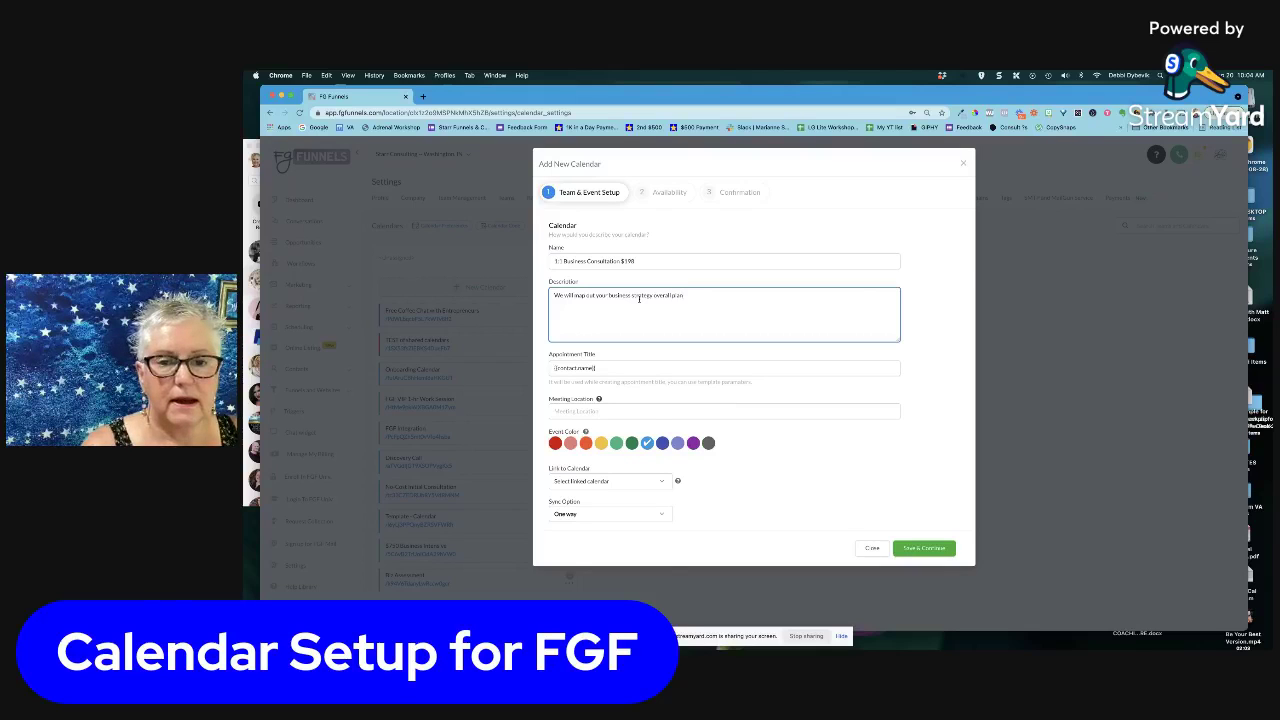
type("this")
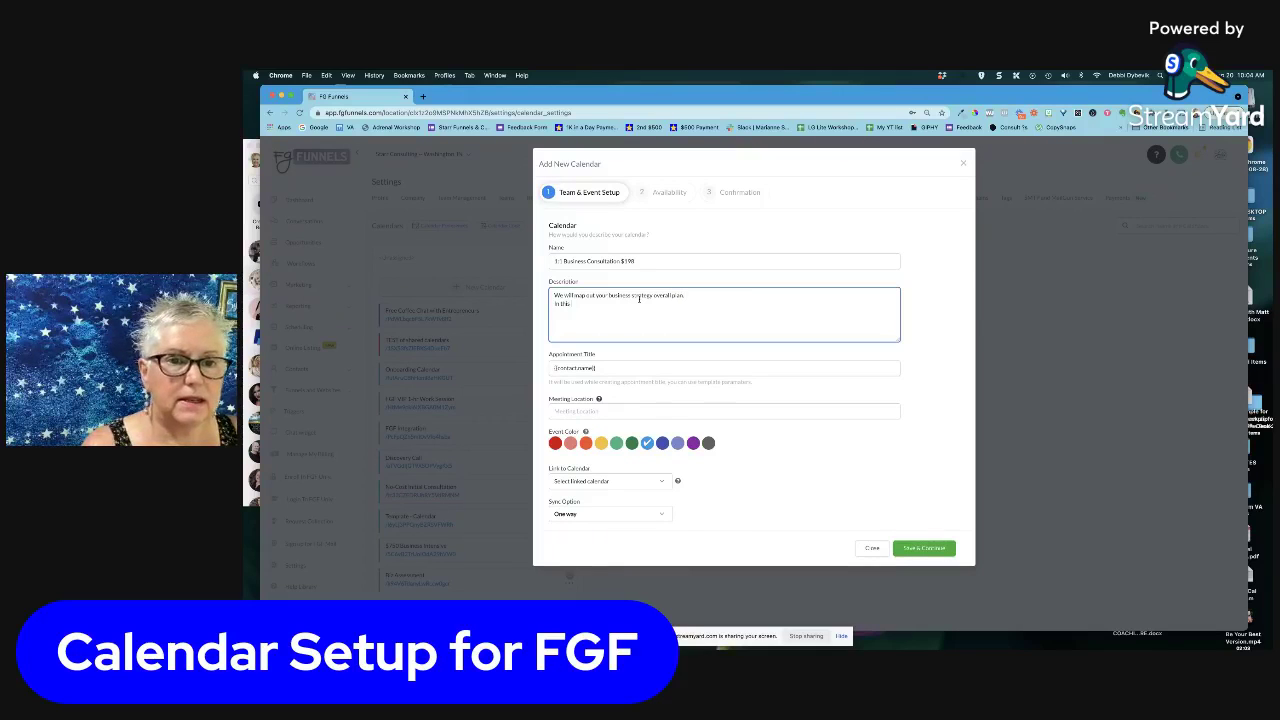
type(" session we will")
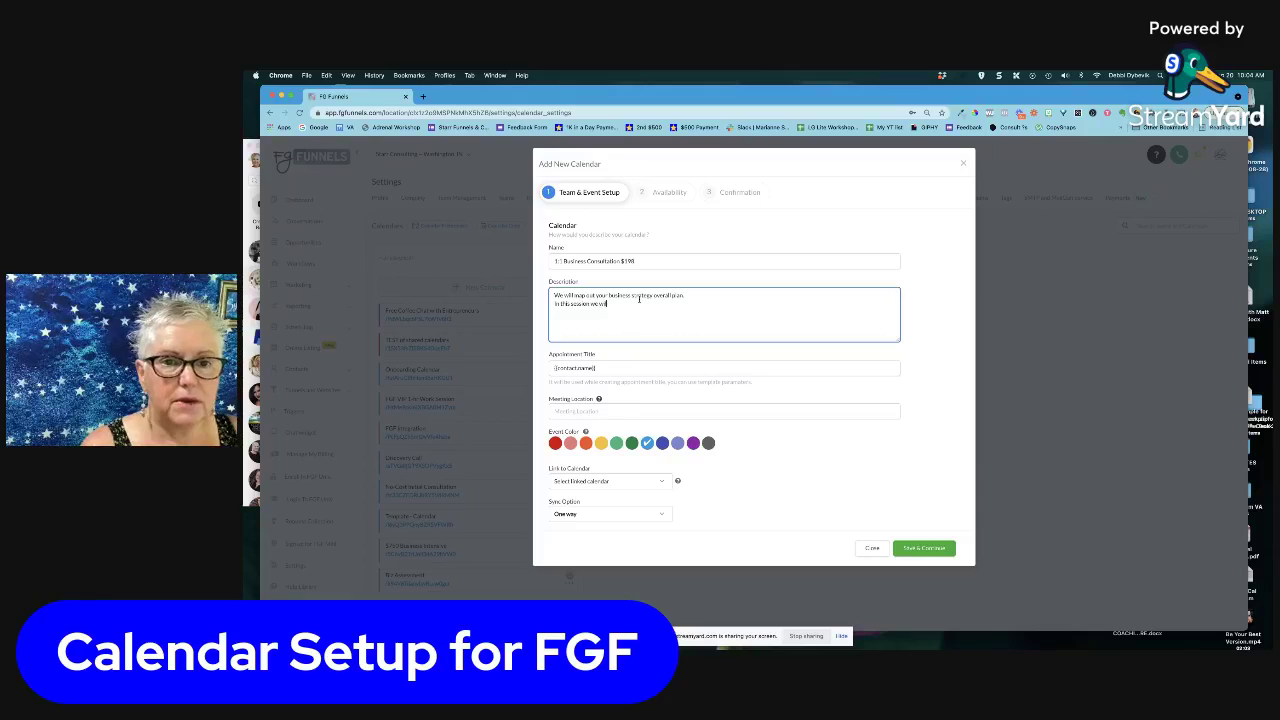
type(" create you")
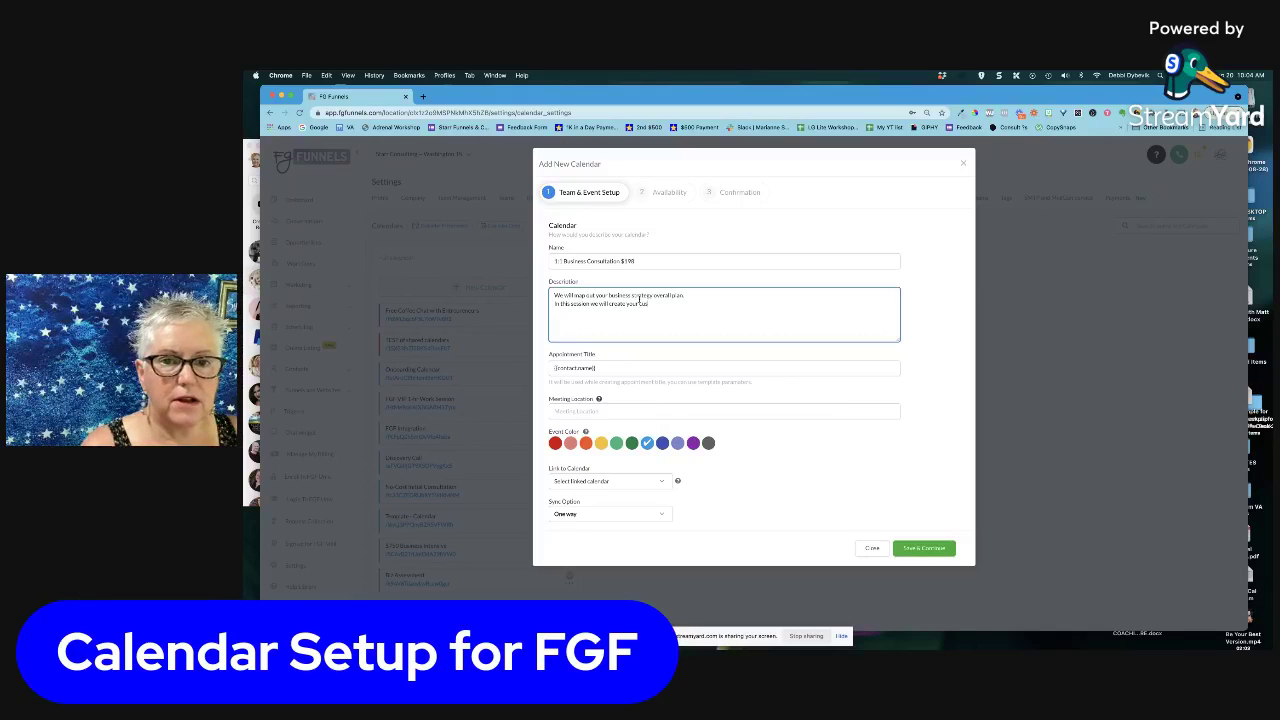
type("r custom mind map")
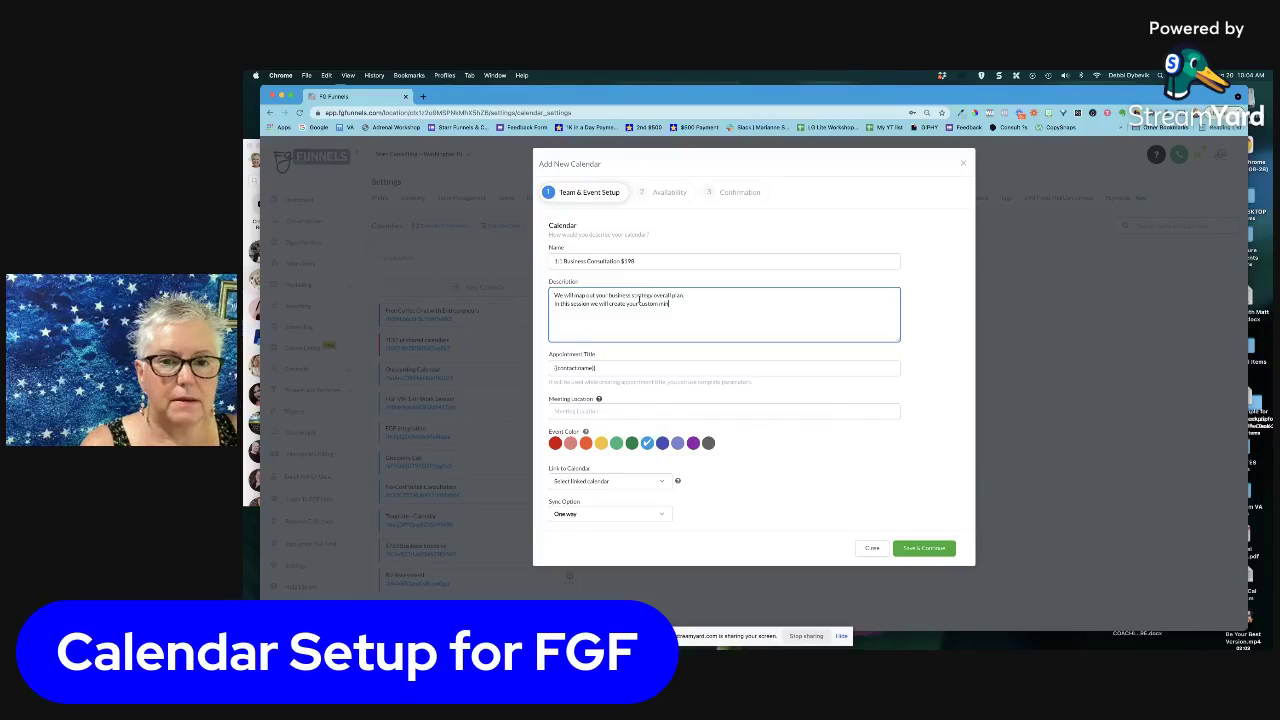
type(" fo")
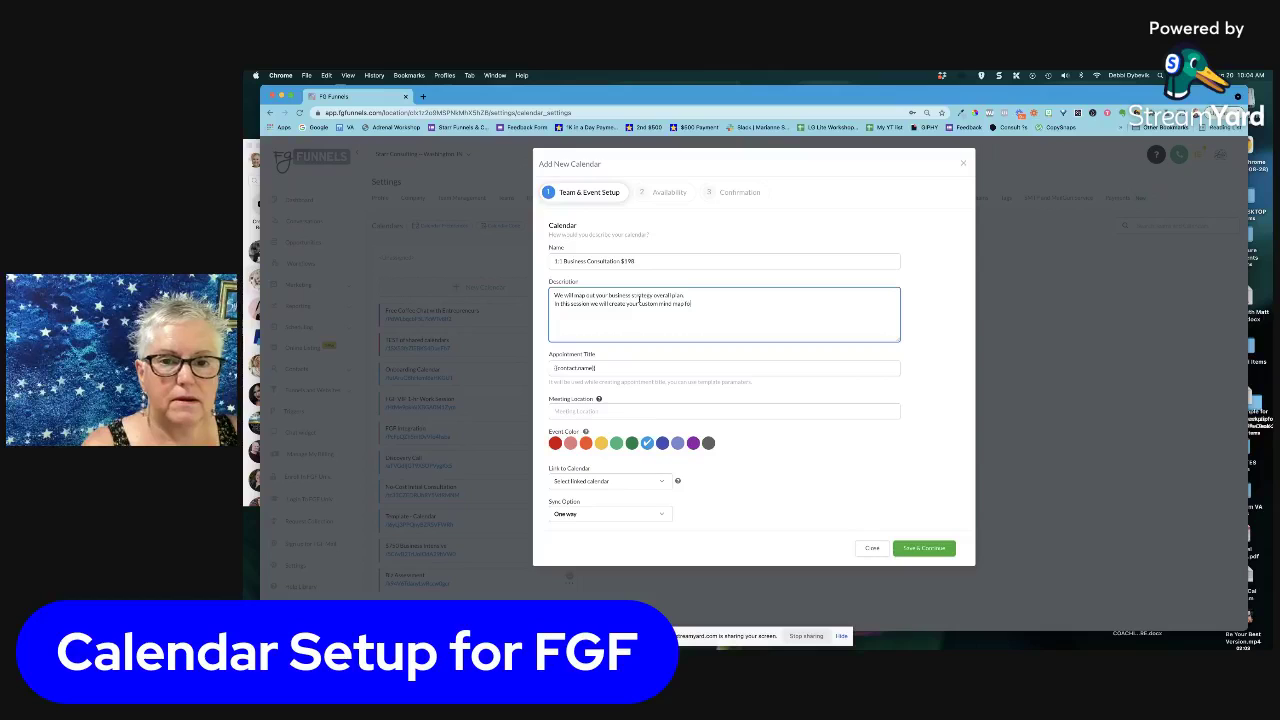
type("r your business.")
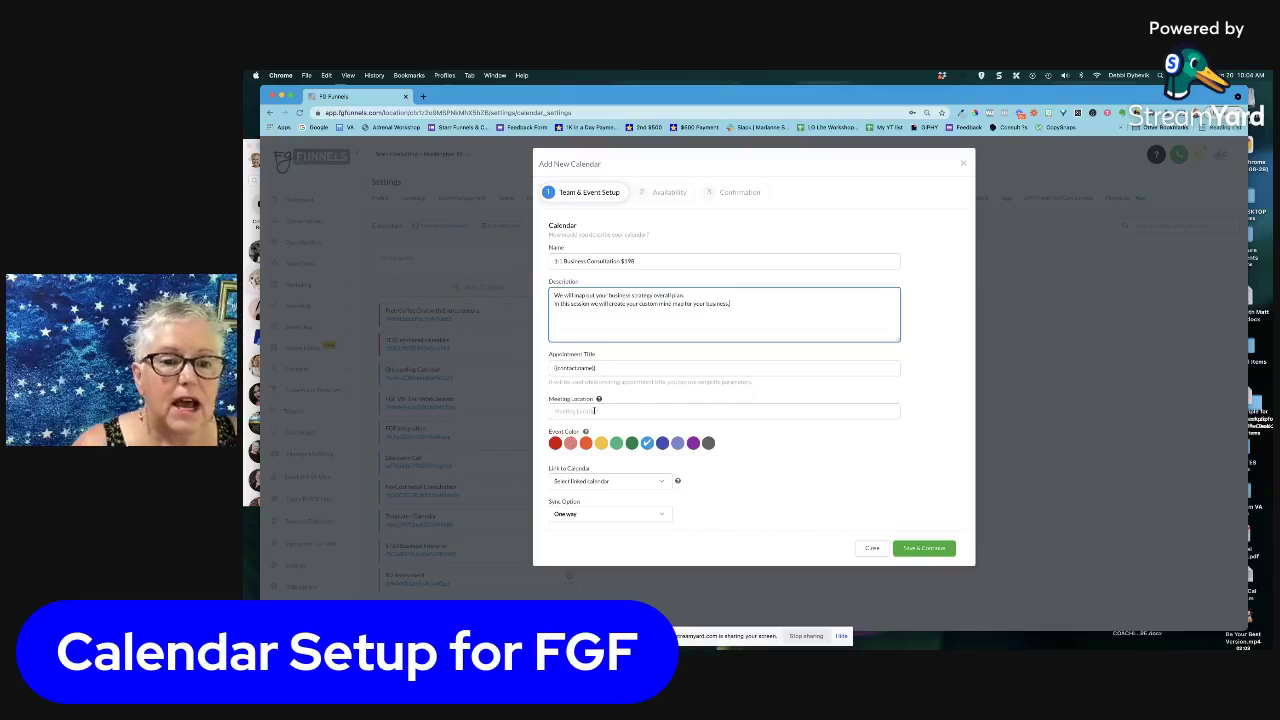
Switch the calendar's event colour from blue to the sage-green swatch
left_click(594, 411)
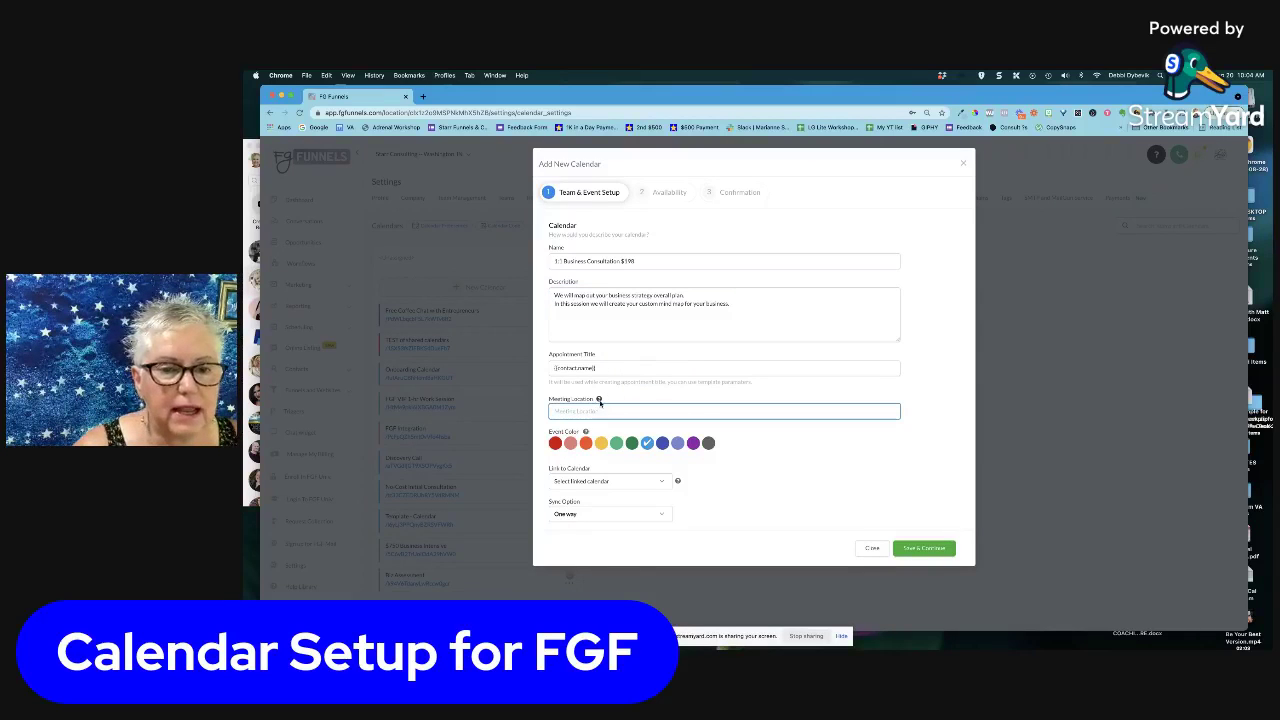
mouse_move(600, 402)
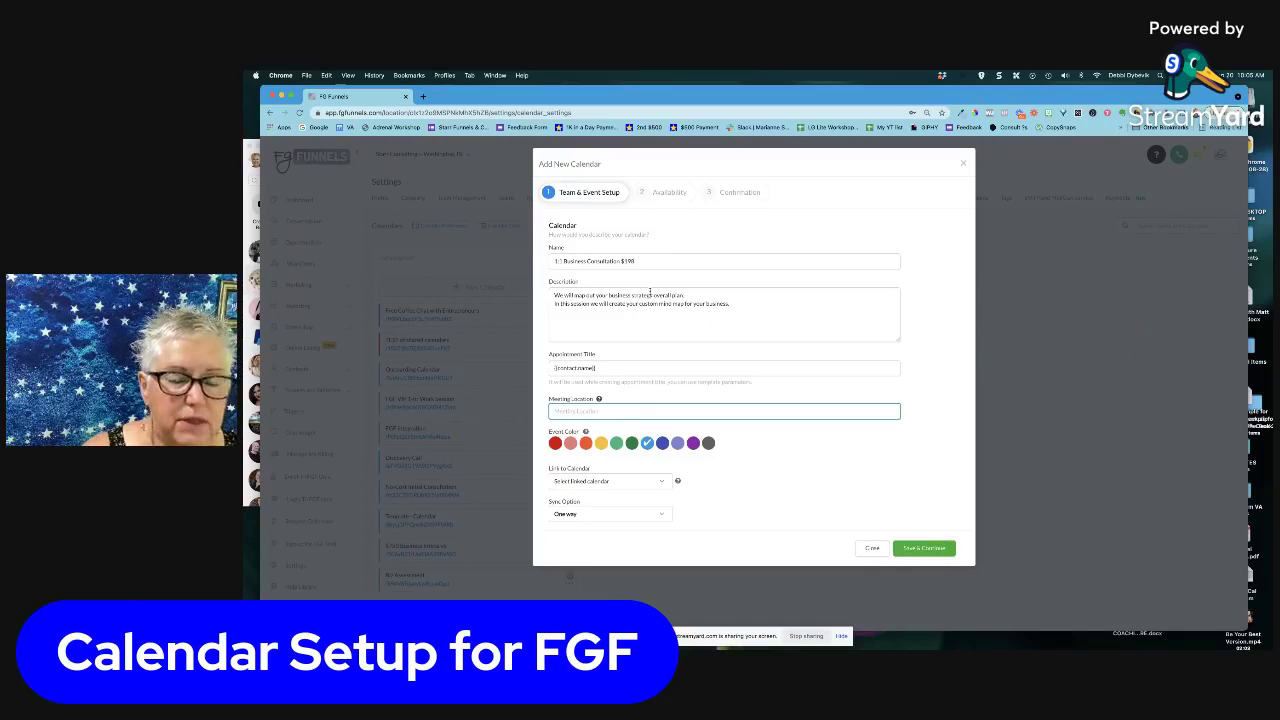
left_click(617, 445)
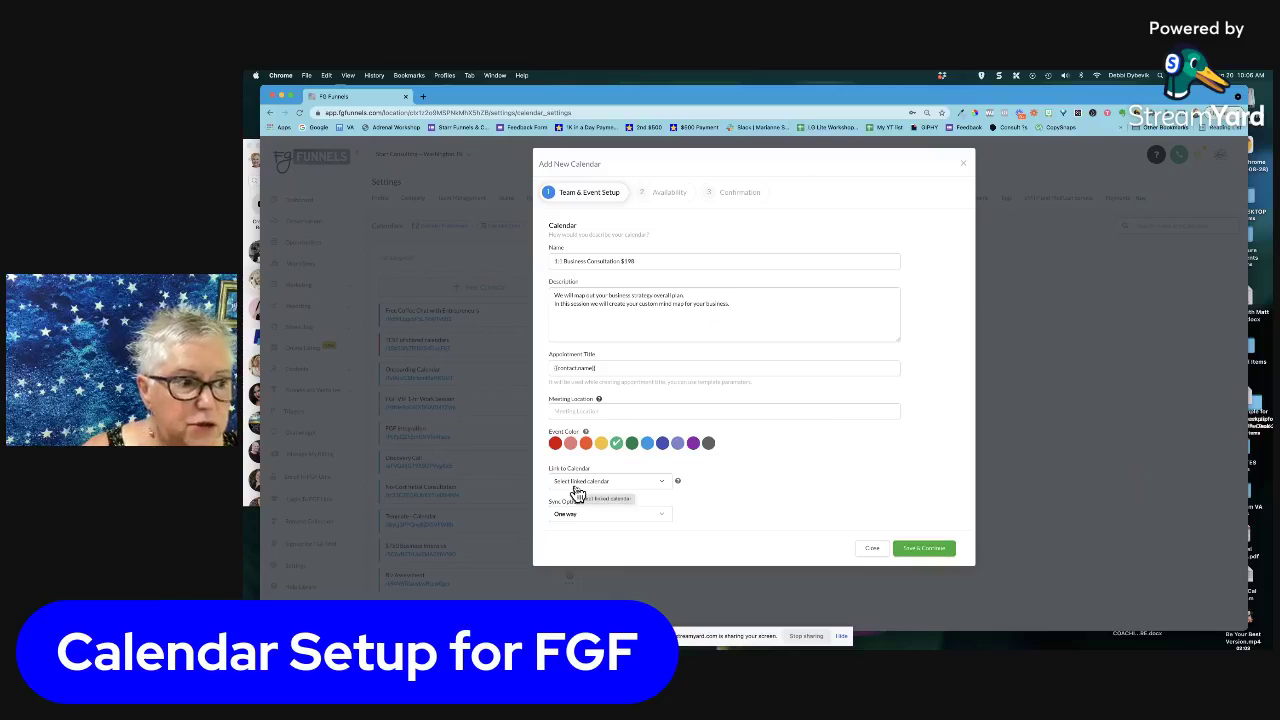
Link the calendar to Google and select the owner's personal Google calendar
left_click(663, 486)
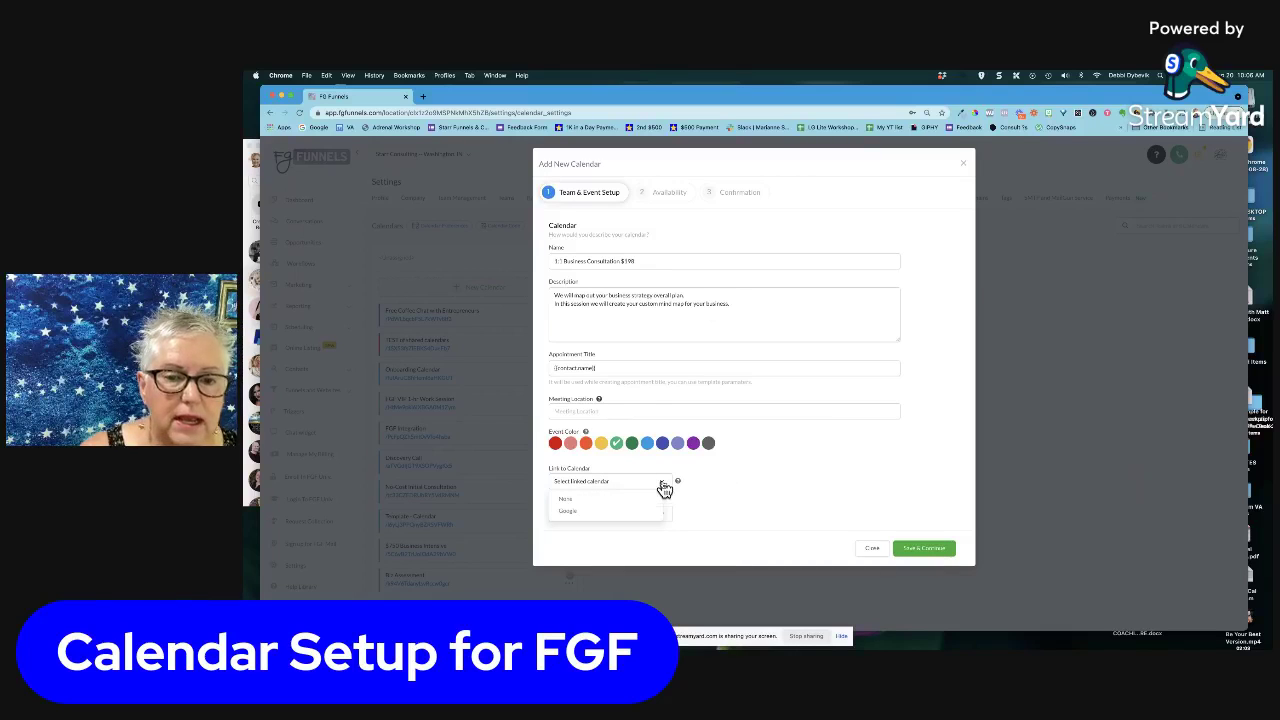
left_click(566, 512)
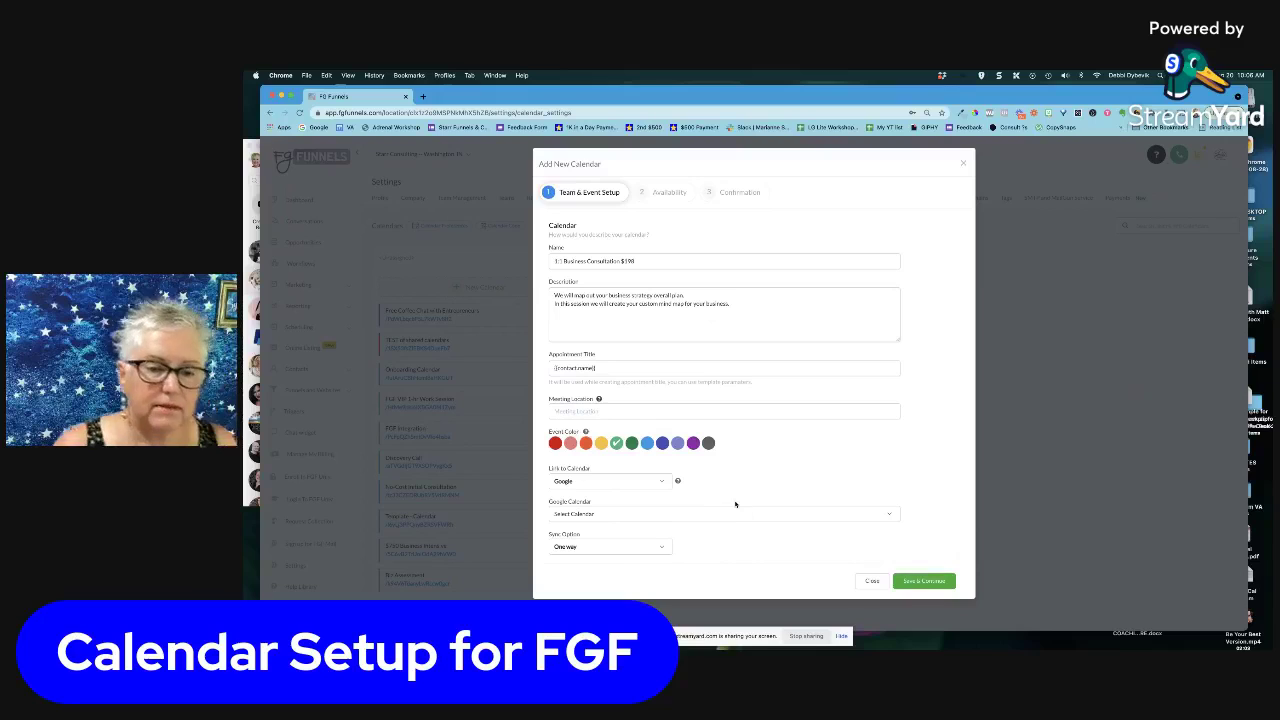
left_click(889, 518)
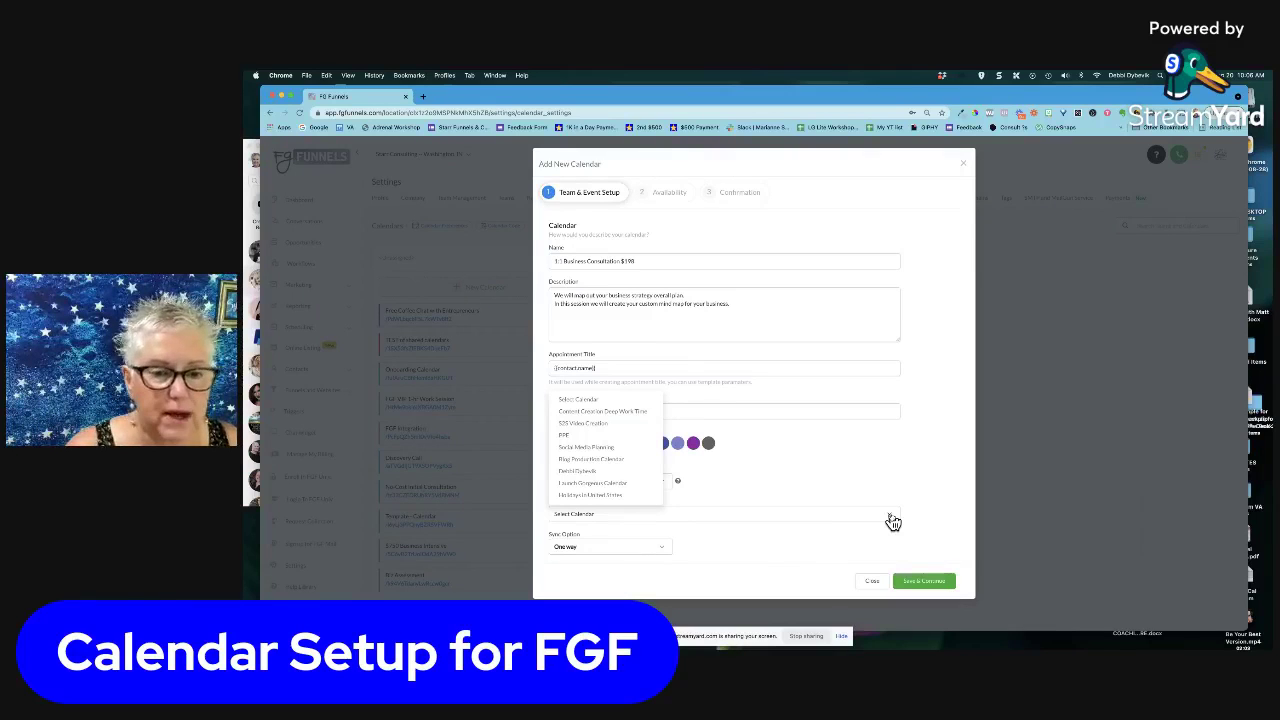
left_click(586, 474)
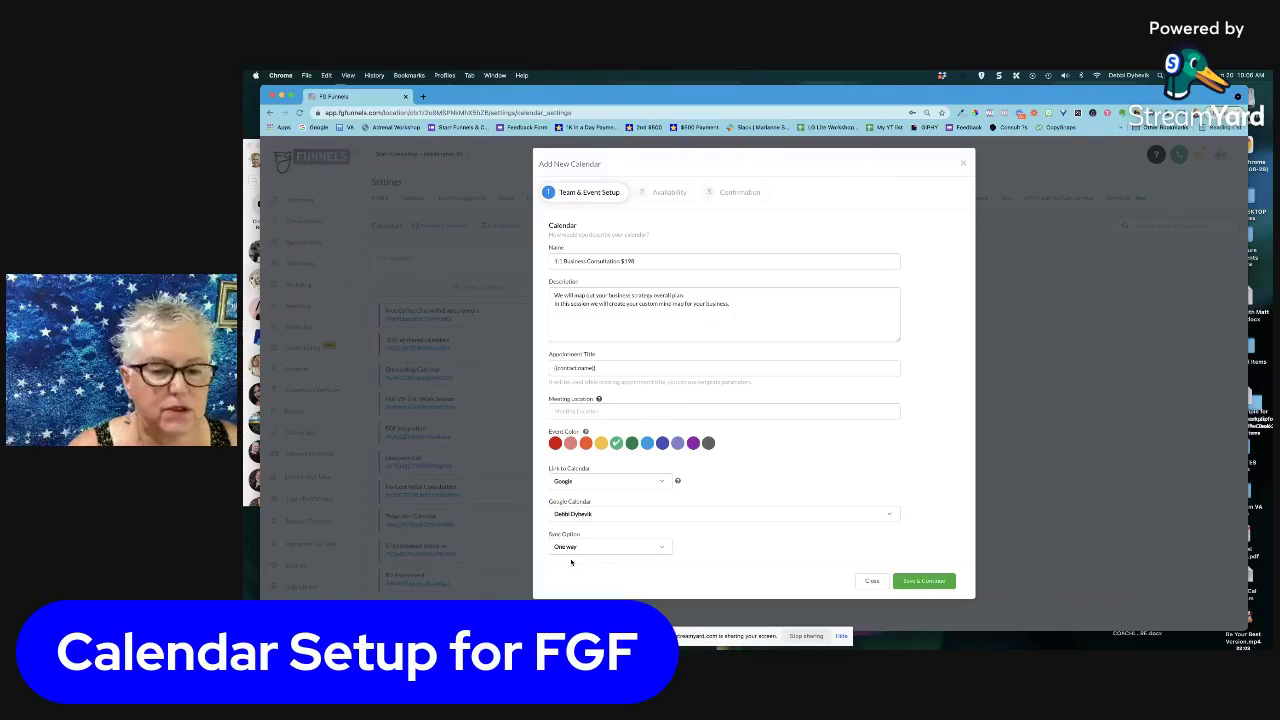
Save the event setup and continue to the Availability step
left_click(929, 584)
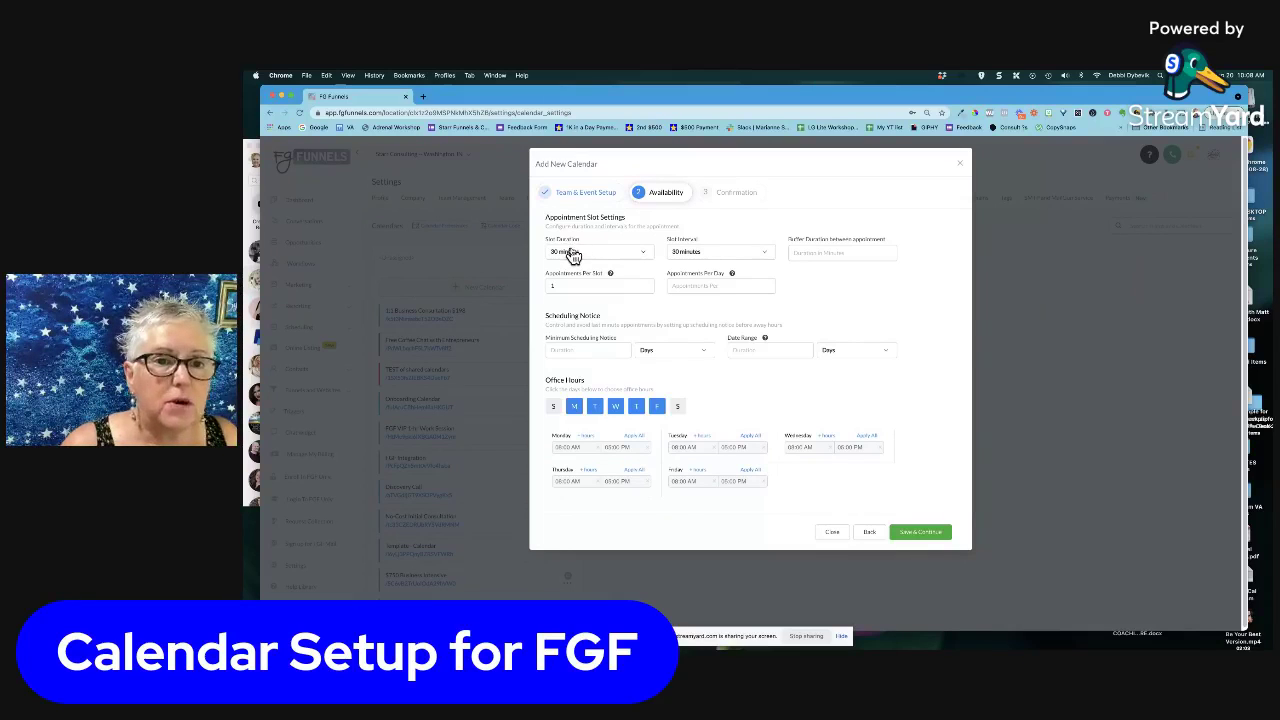
Set the slot duration to 90 minutes after briefly trying 2 hours
left_click(645, 255)
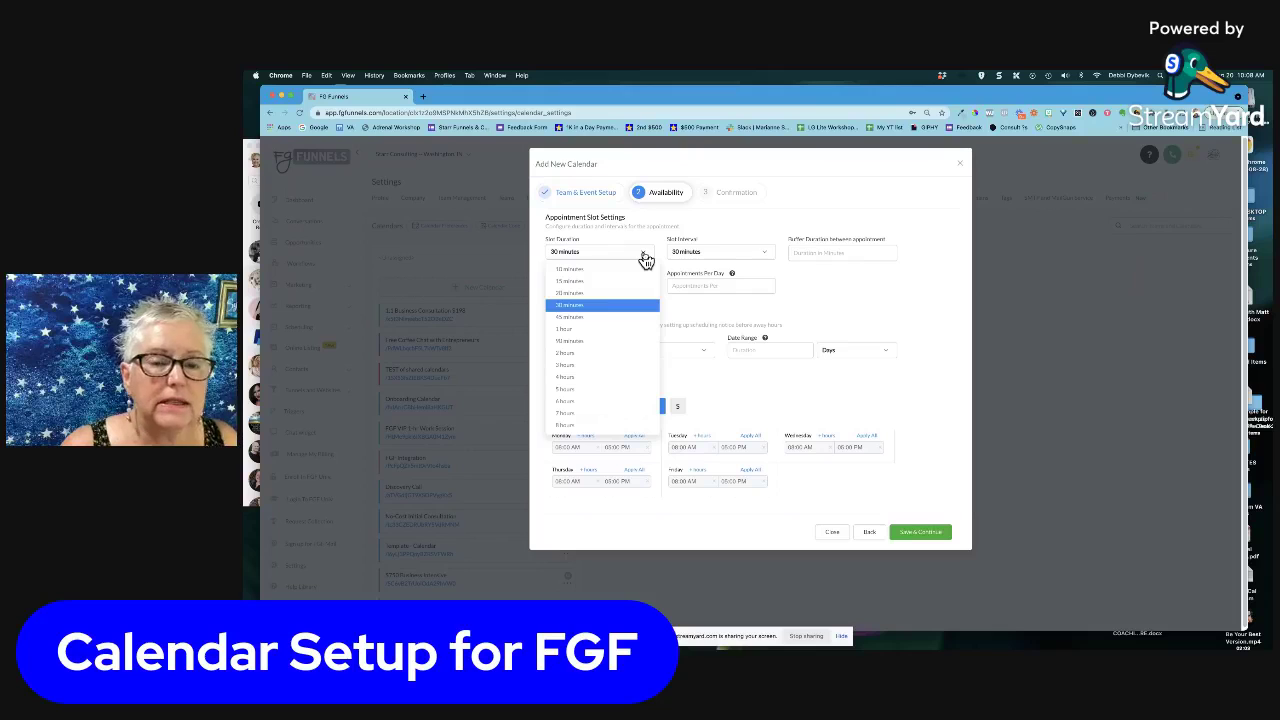
left_click(577, 354)
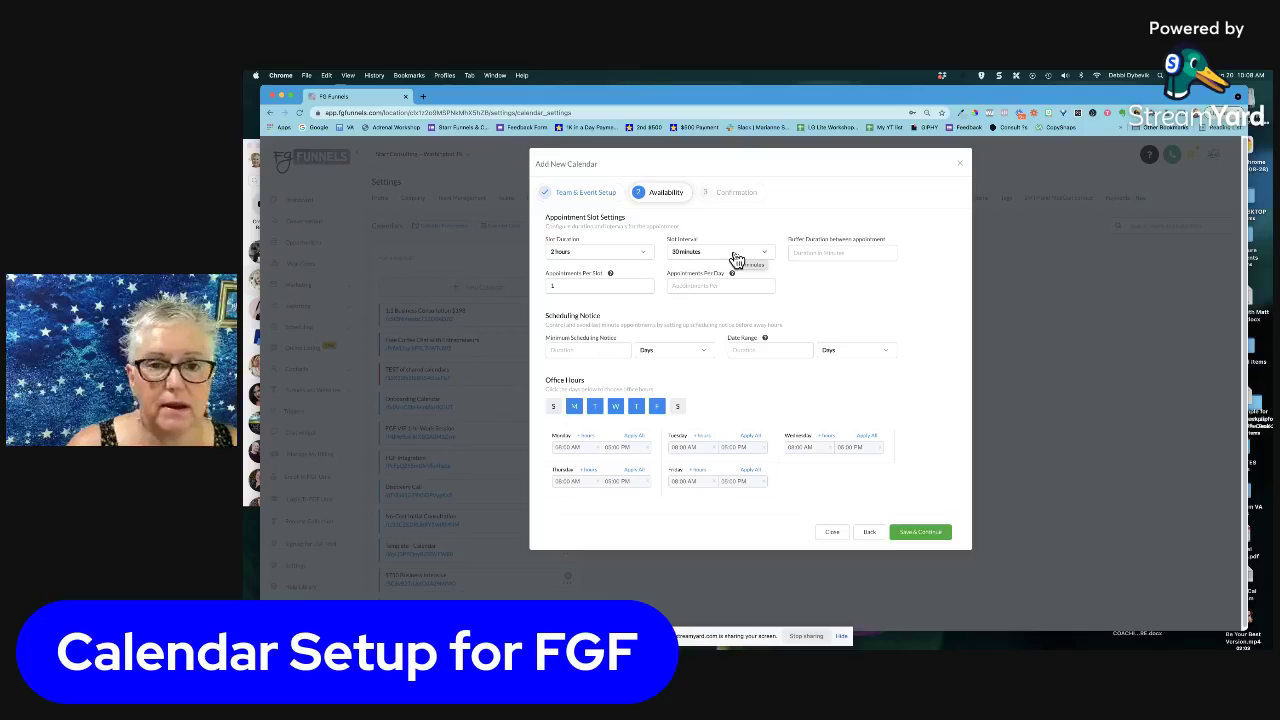
left_click(646, 260)
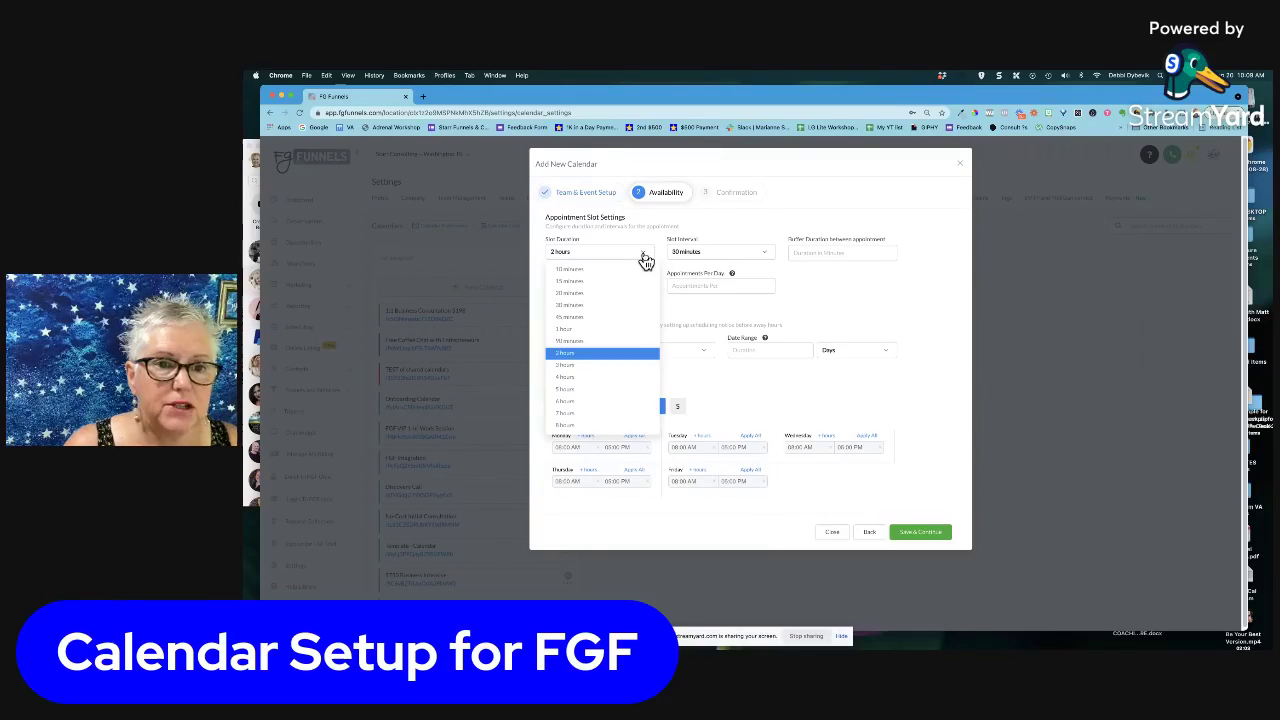
left_click(570, 345)
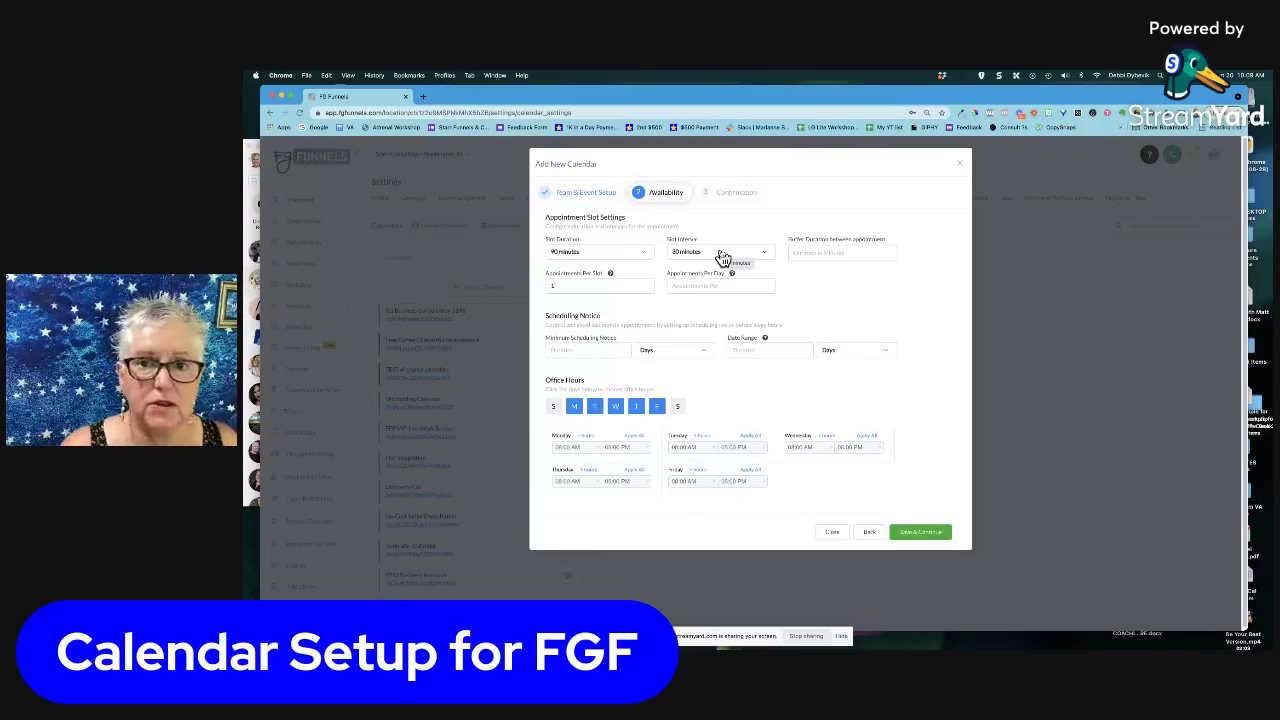
Enter a buffer duration of 15 between appointments
left_click(824, 253)
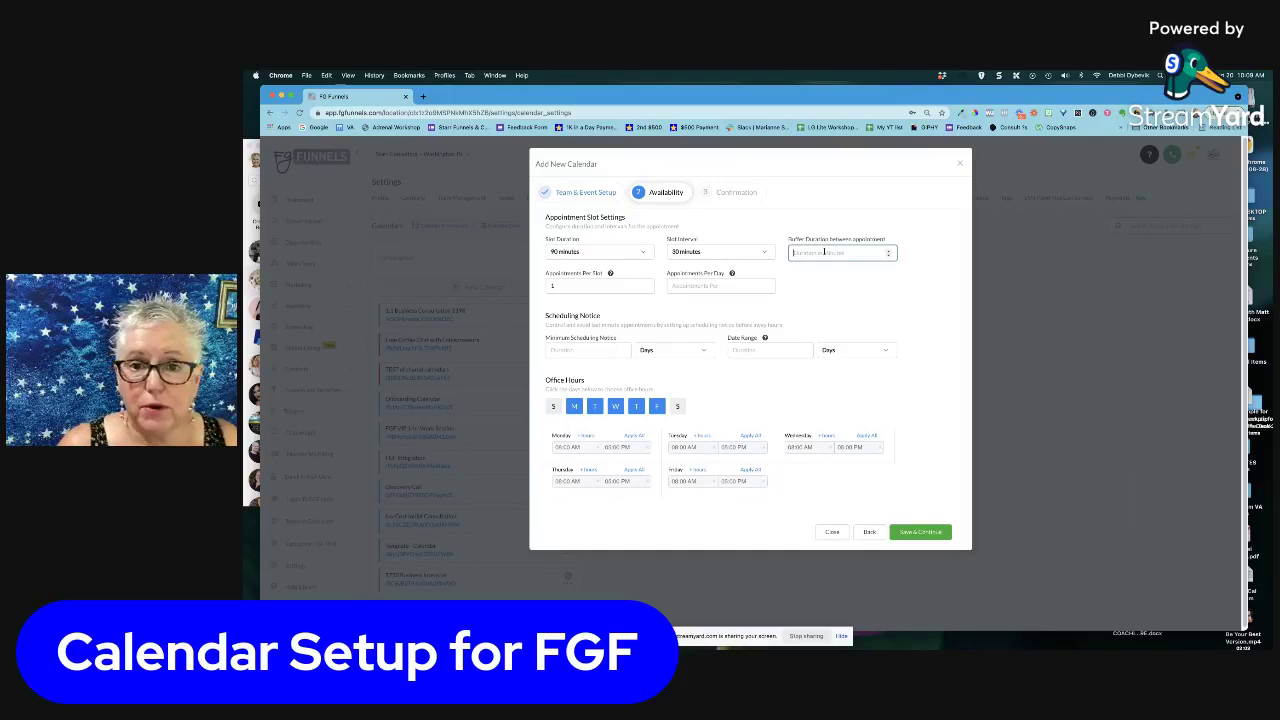
type("15")
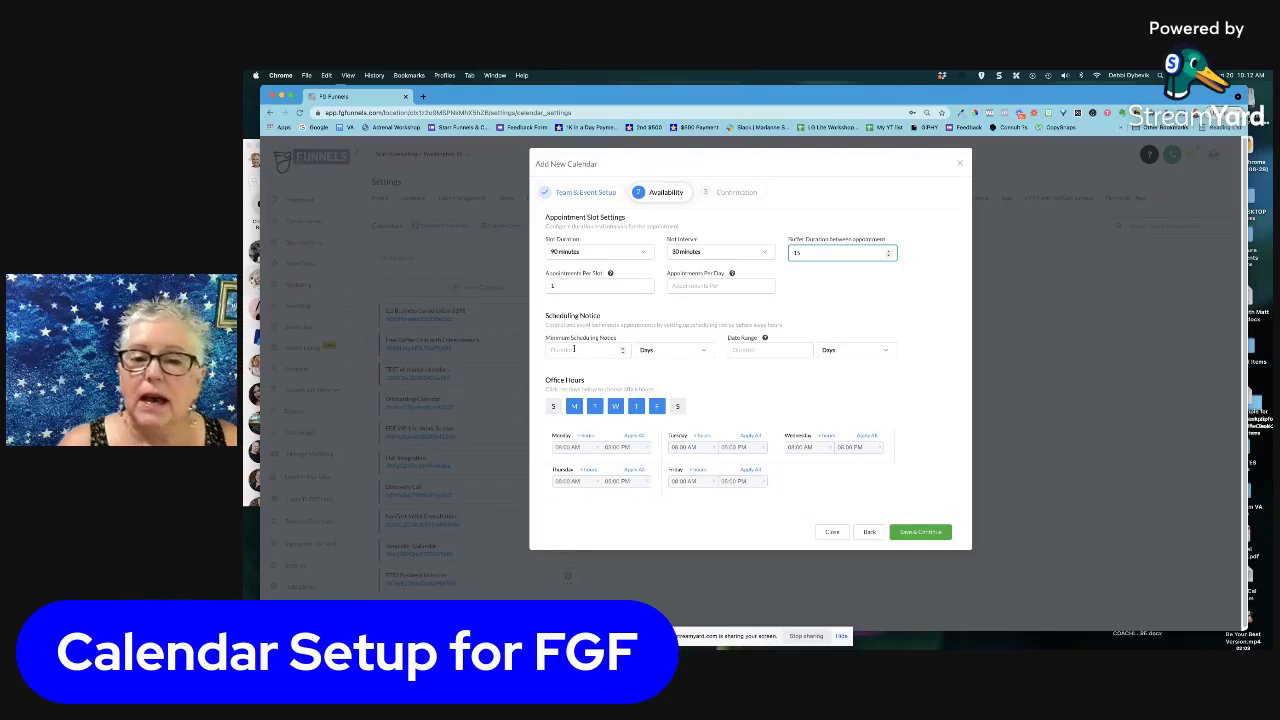
Set minimum scheduling notice to 1 day and the date range to 7 weeks
left_click(621, 350)
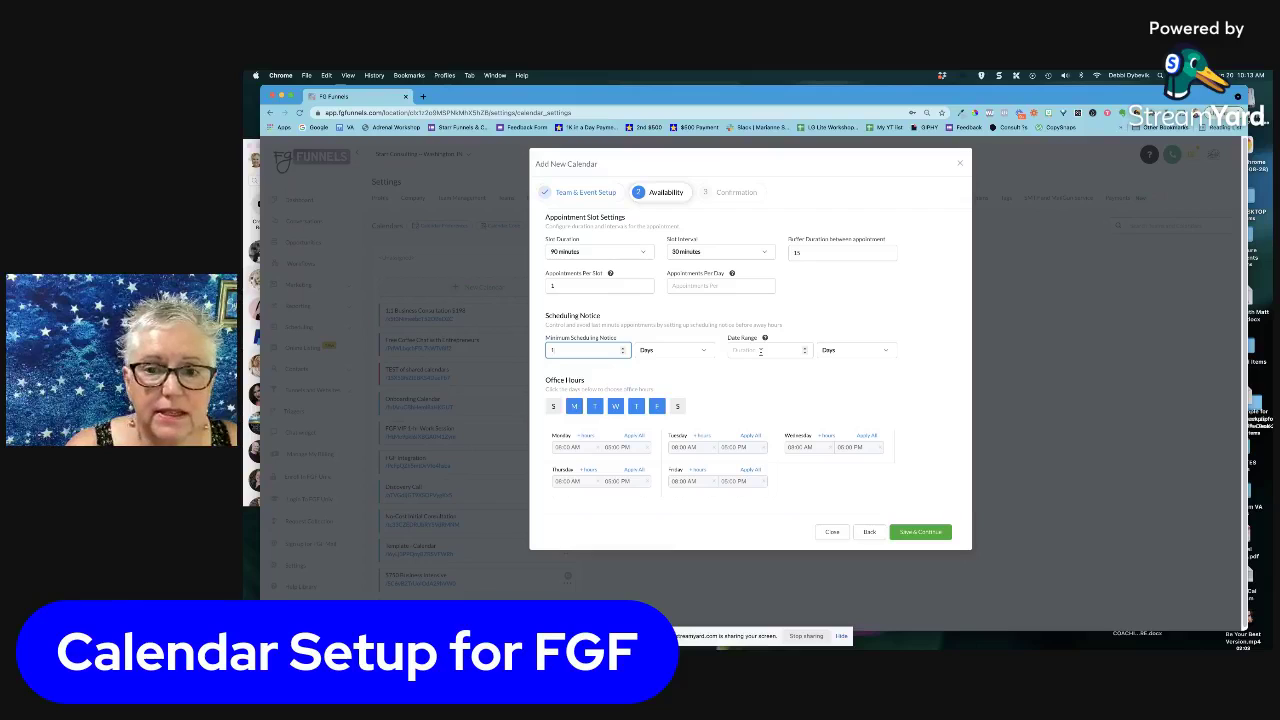
left_click(805, 348)
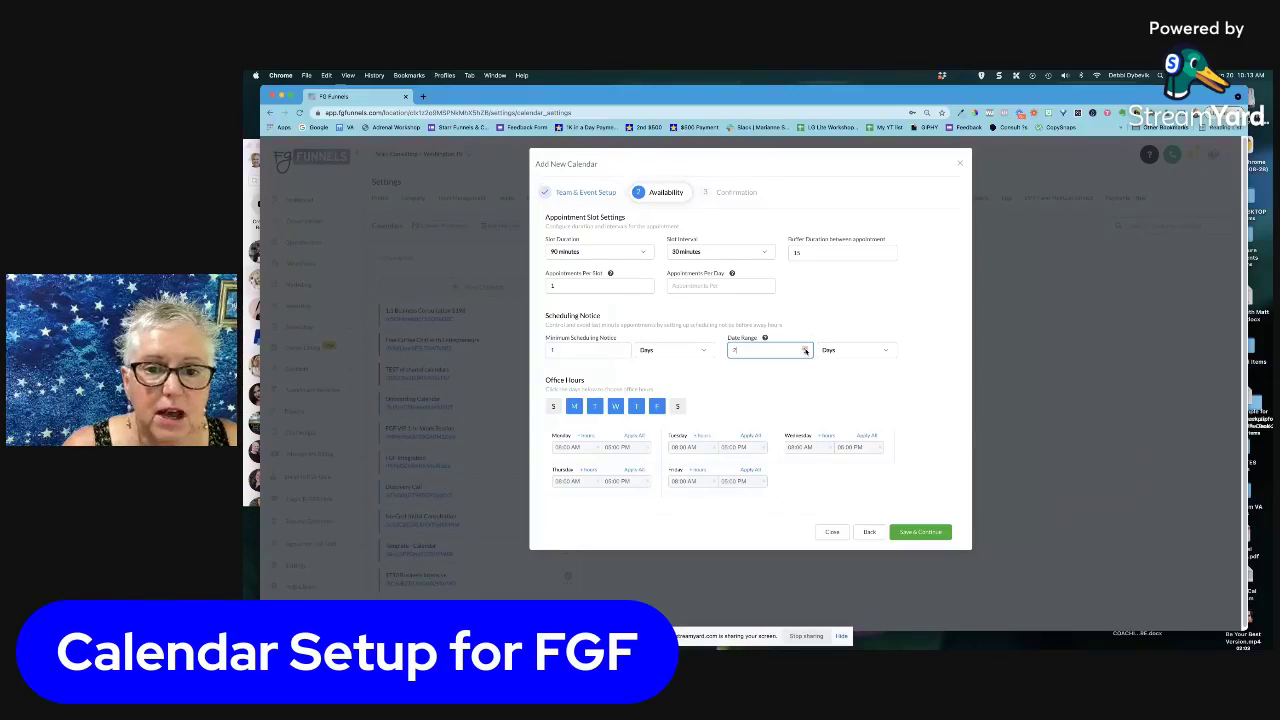
left_click(884, 351)
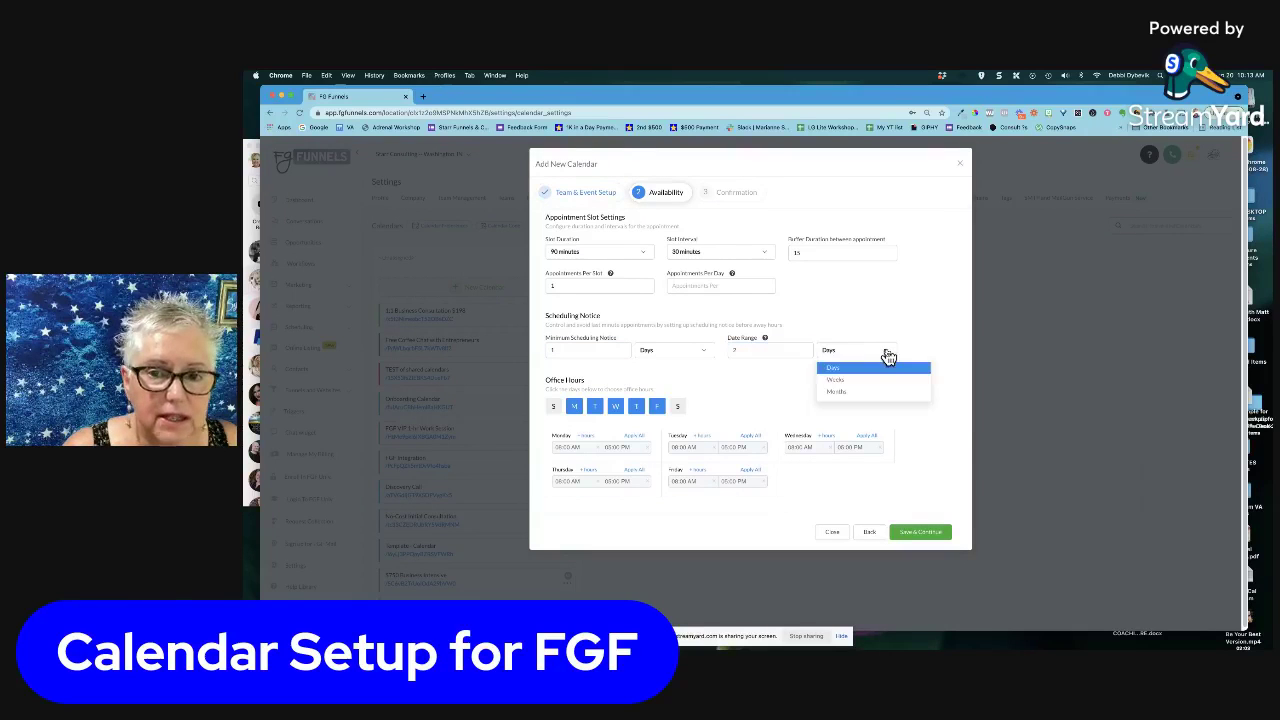
left_click(860, 380)
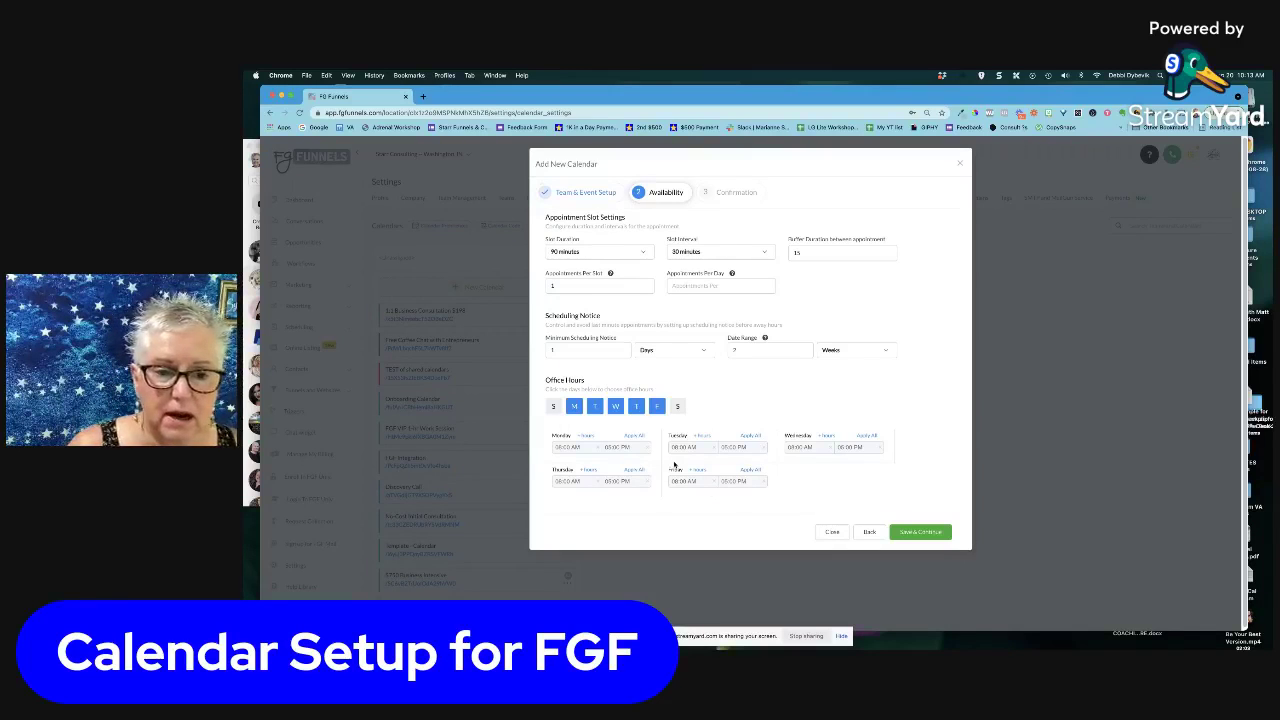
Set Monday's start to 09:00 AM and Tuesday's hours to 12:30 PM–07:00 PM
left_click(565, 447)
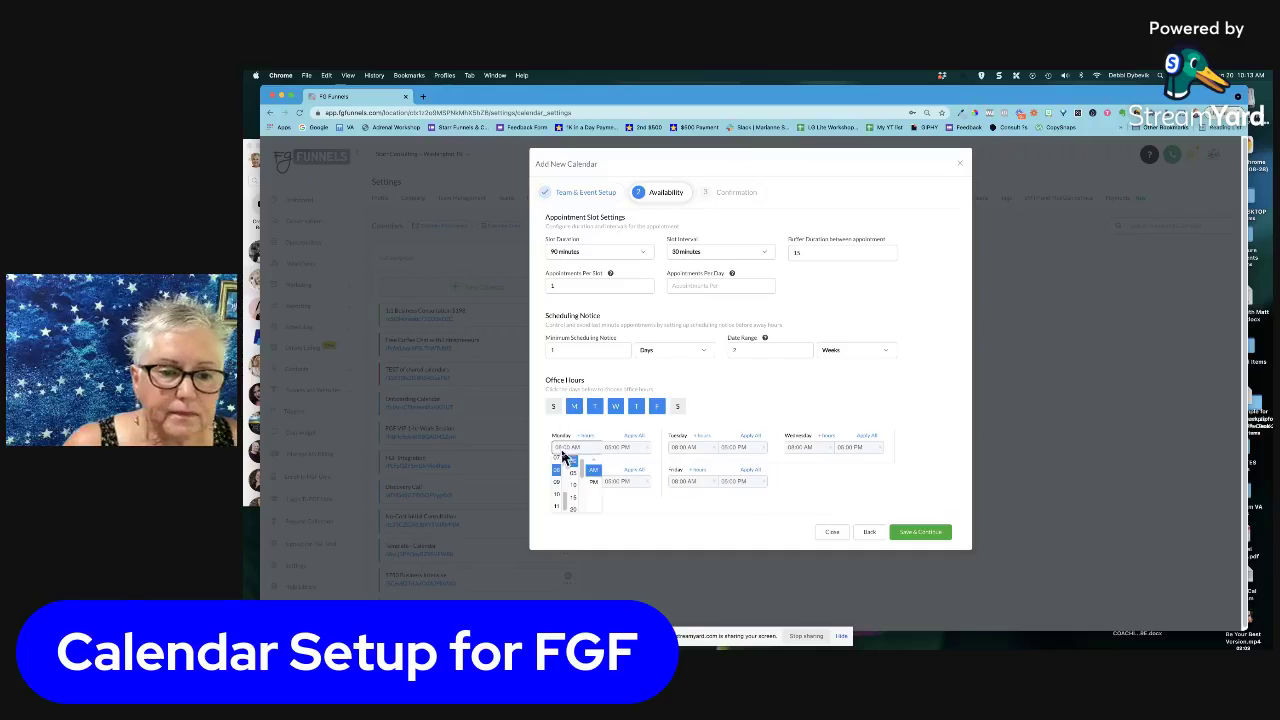
left_click(558, 482)
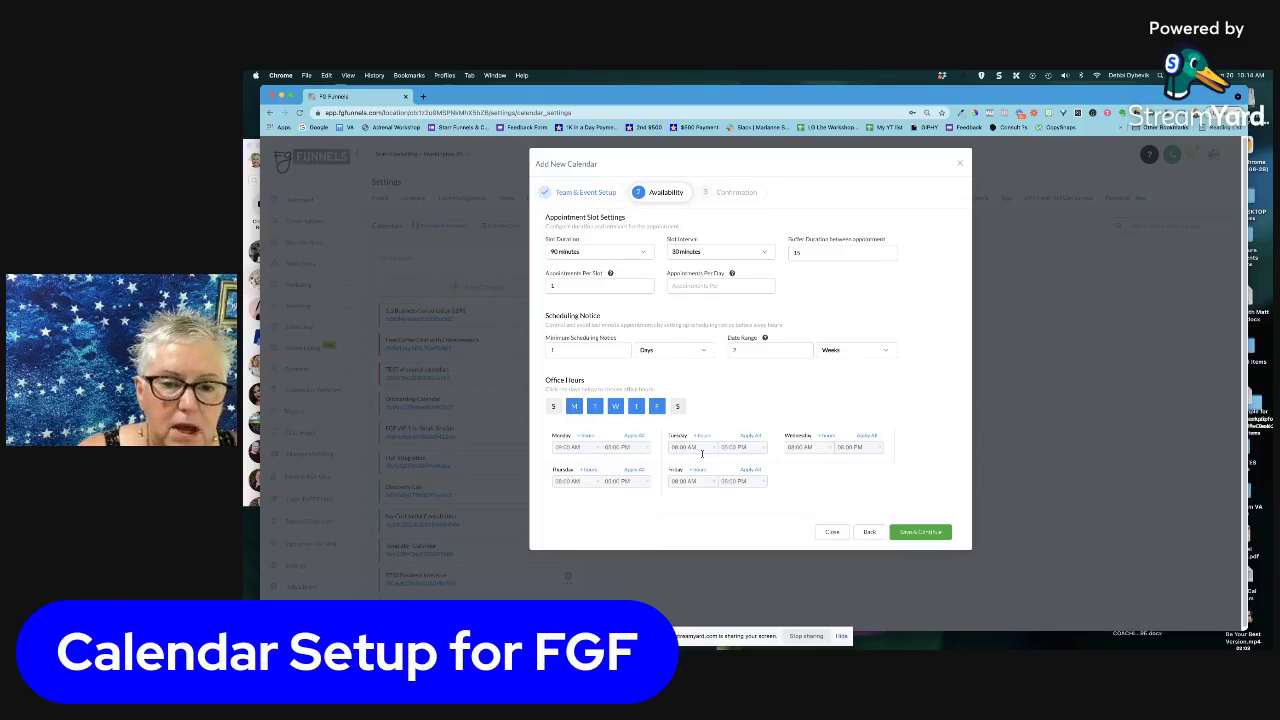
left_click(683, 447)
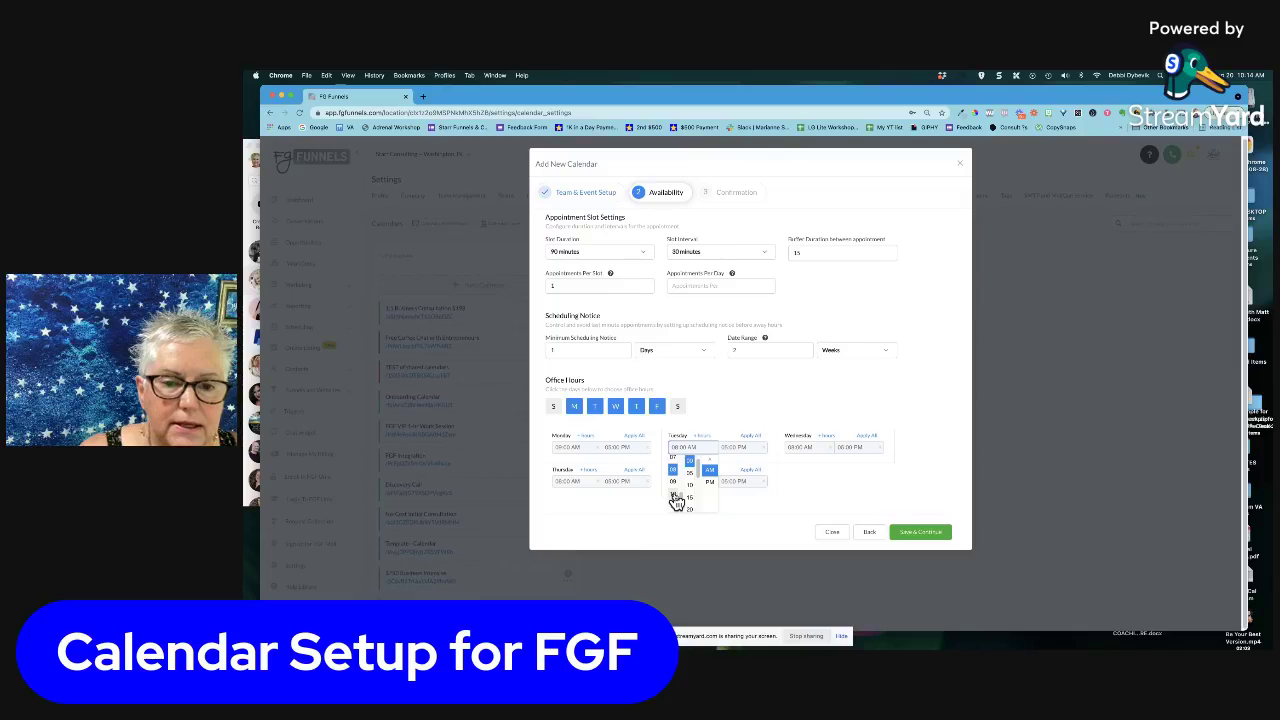
scroll(677, 487, "up", 5)
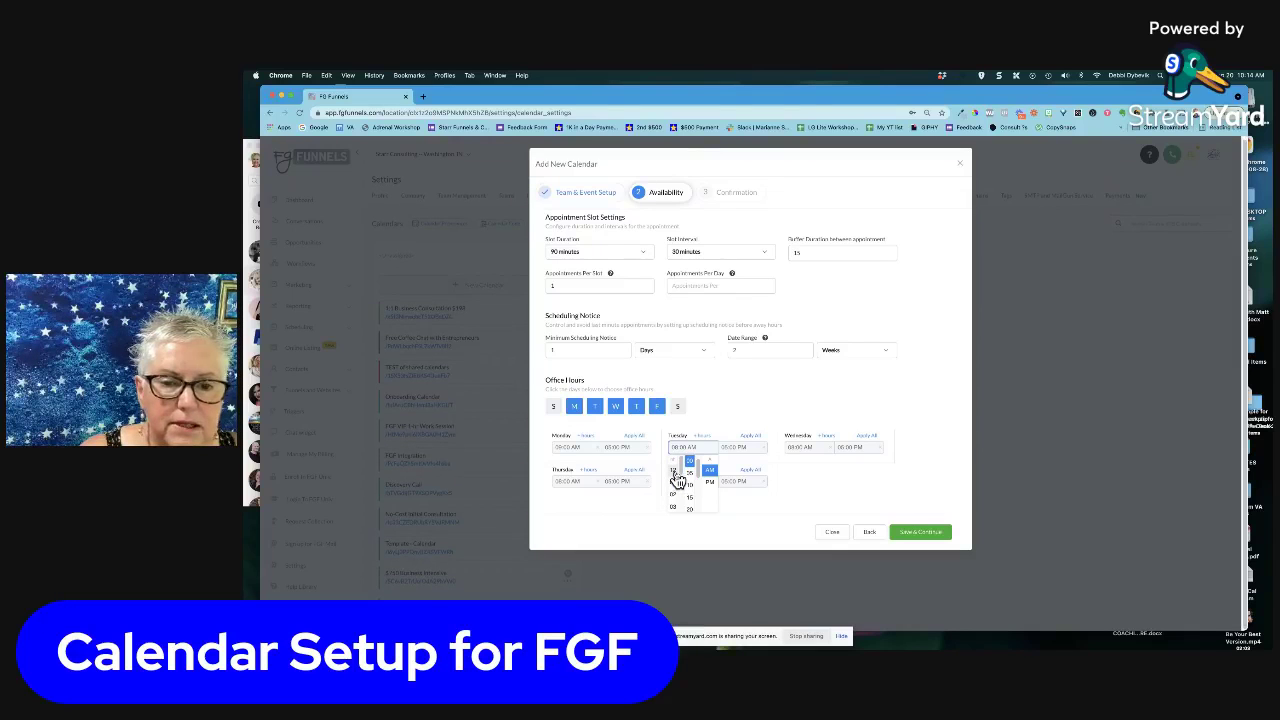
left_click(674, 471)
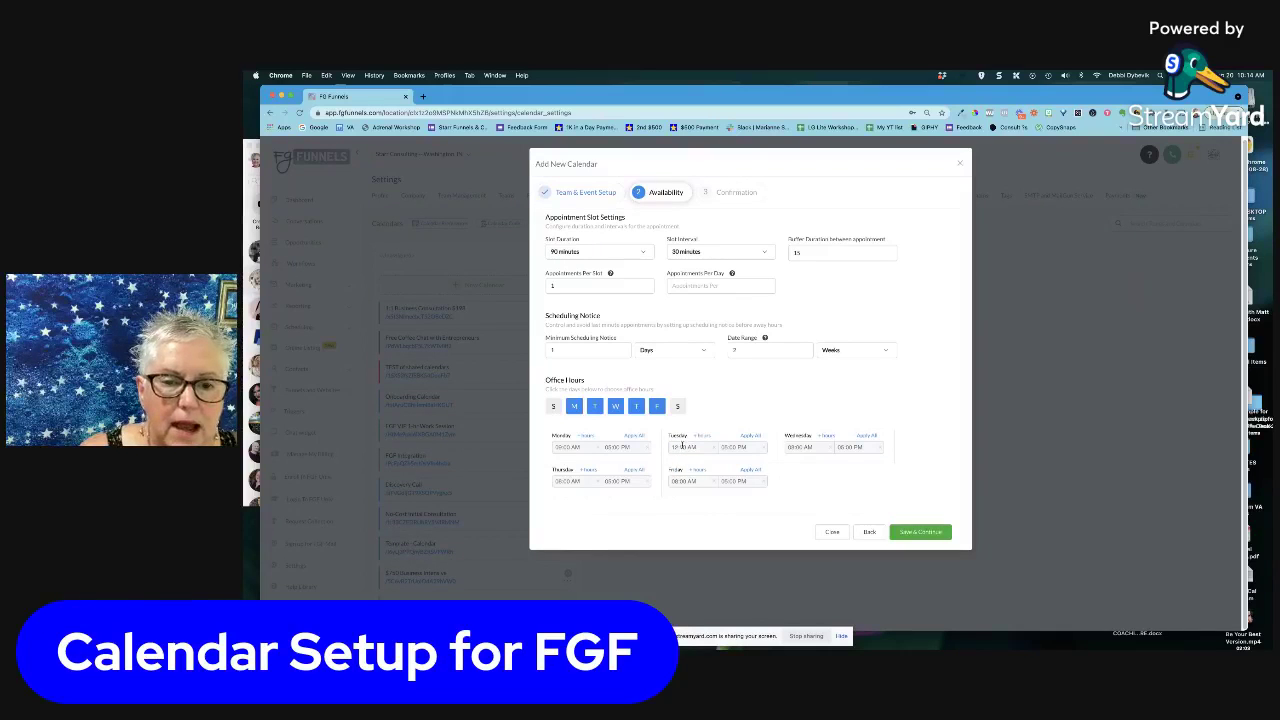
left_click(686, 447)
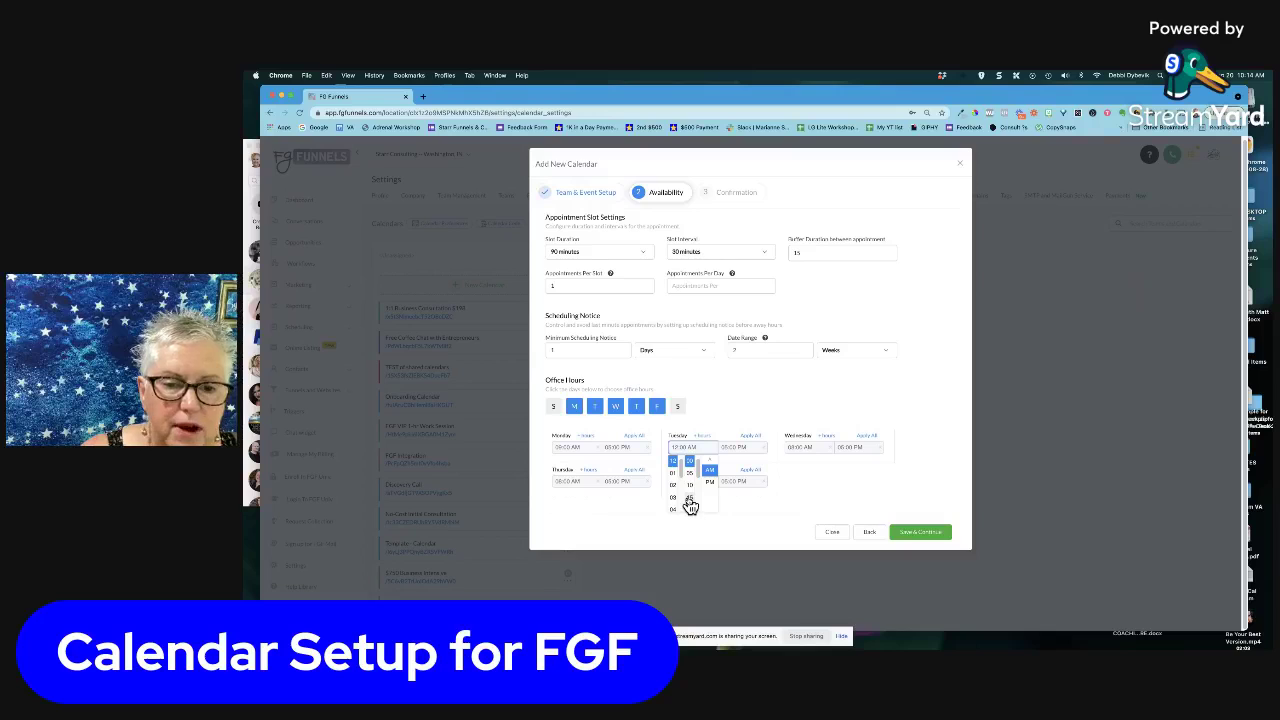
scroll(690, 505, "down", 3)
scroll(691, 500, "up", 3)
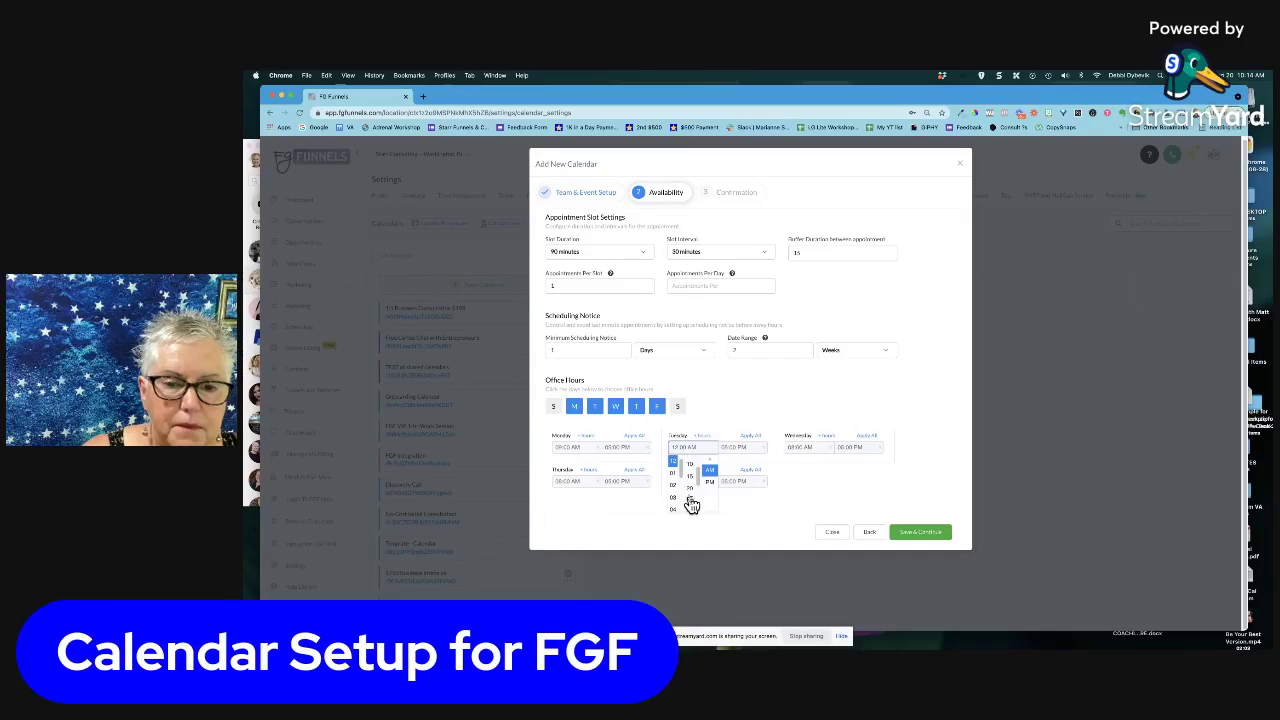
left_click(693, 486)
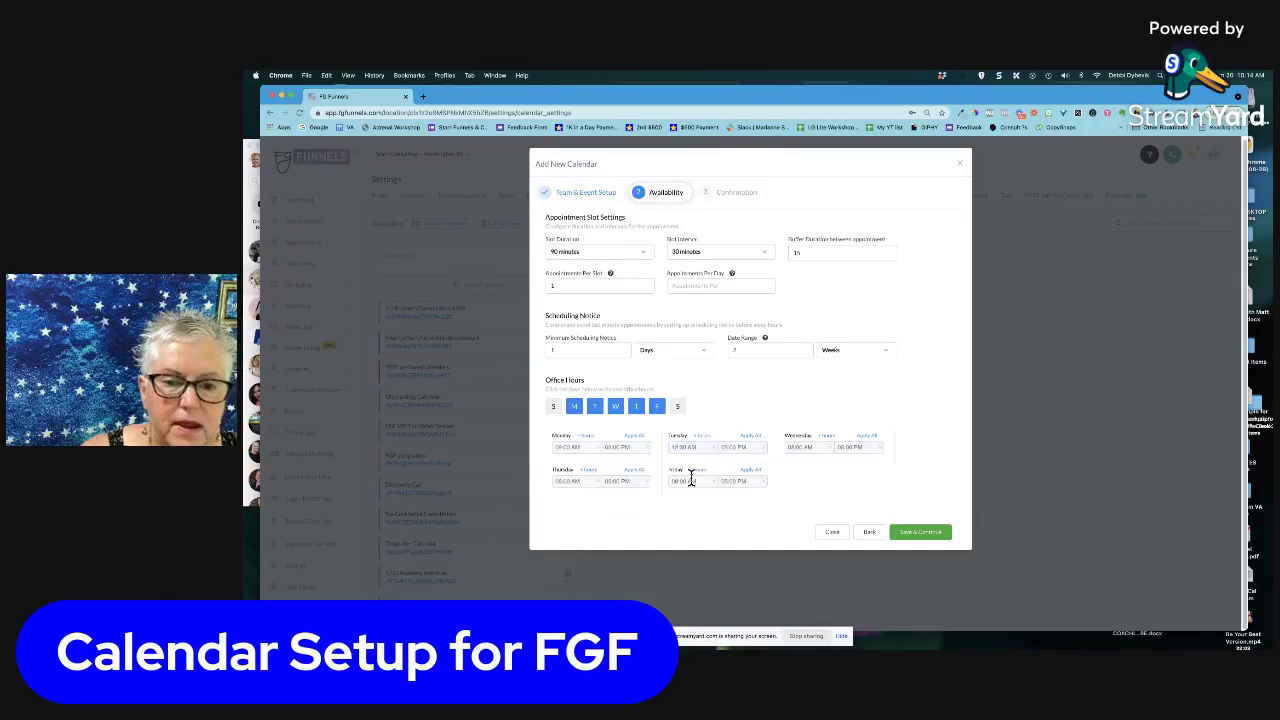
left_click(697, 448)
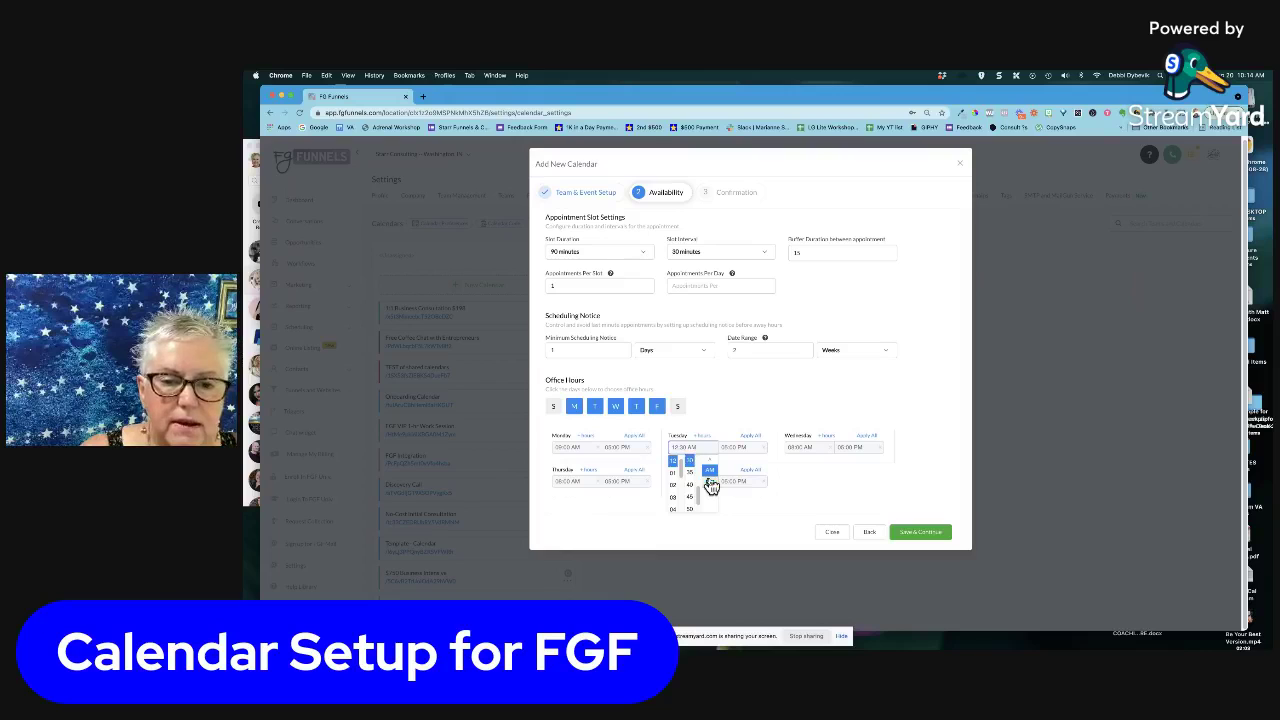
left_click(710, 487)
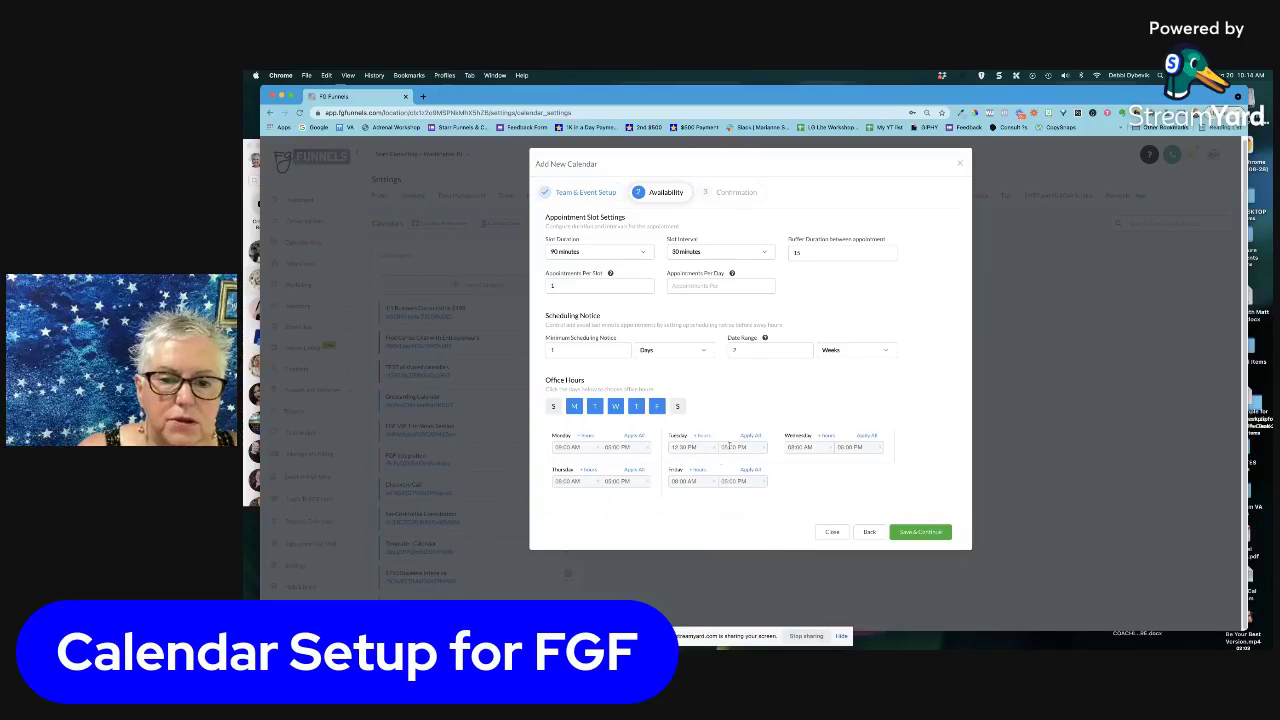
left_click(724, 447)
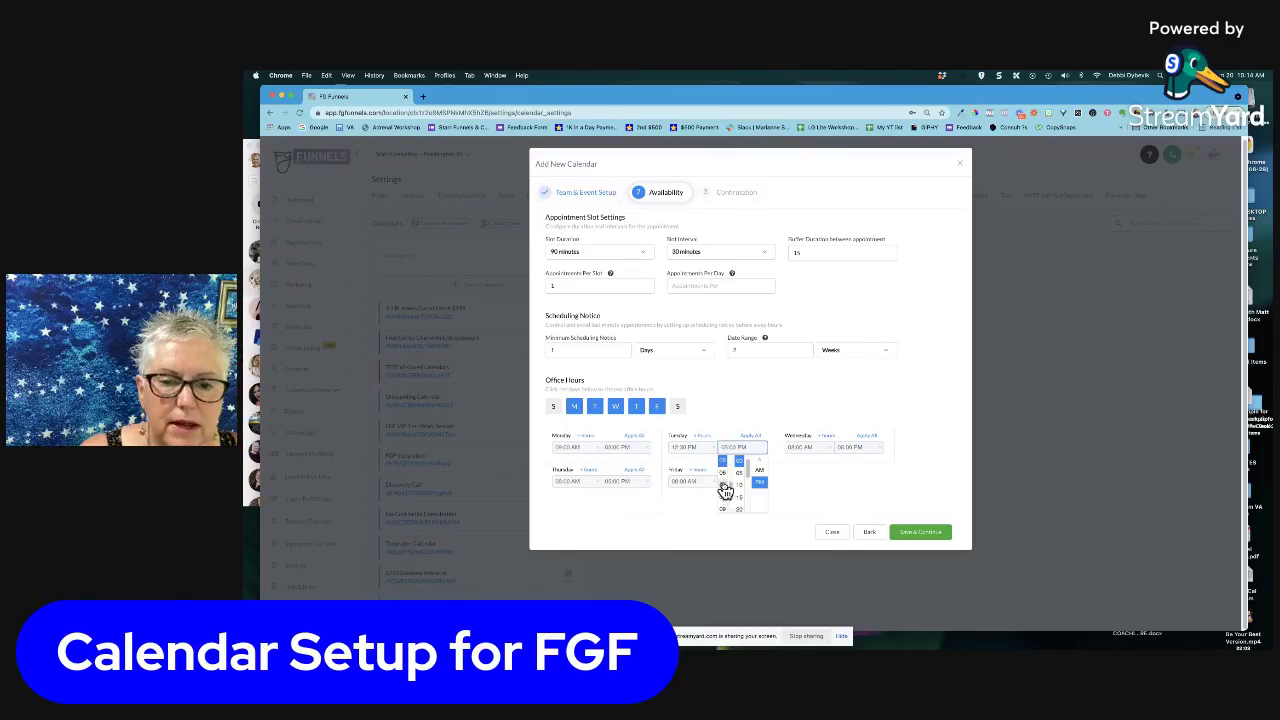
left_click(725, 490)
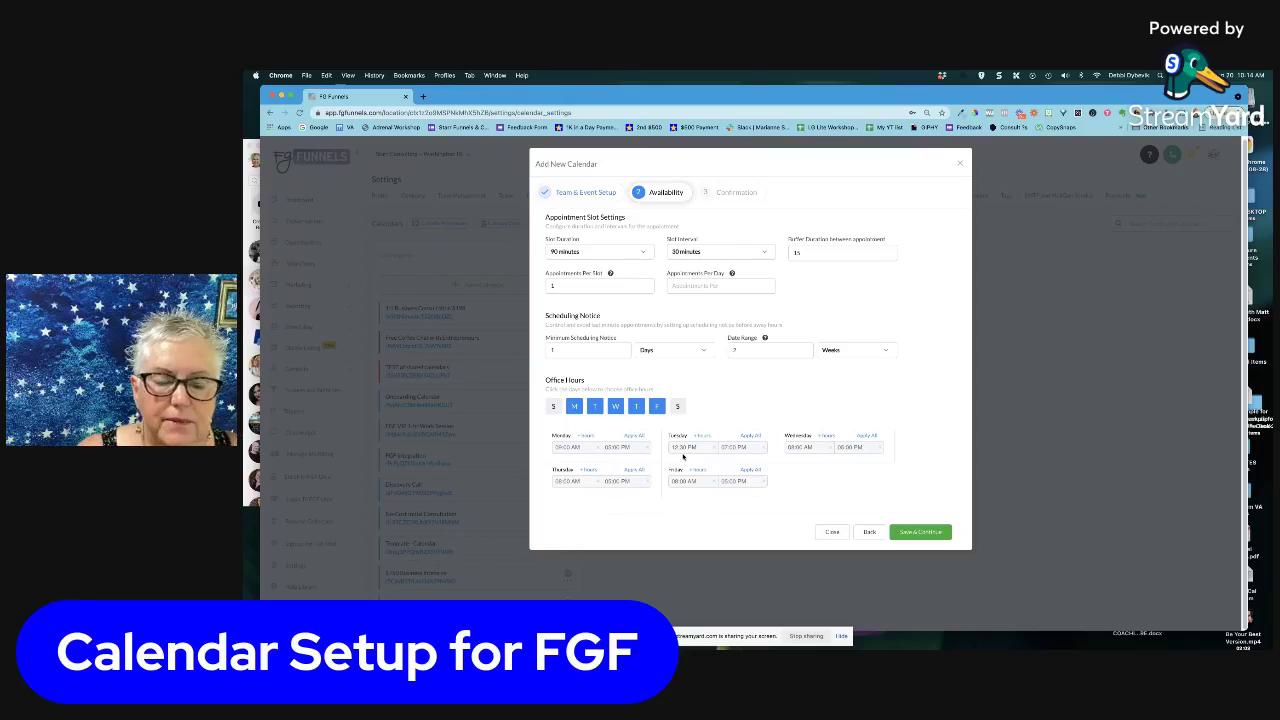
Keep Wednesday and Thursday starting at 08:00 AM and remove Friday from office hours
left_click(795, 447)
left_click(790, 488)
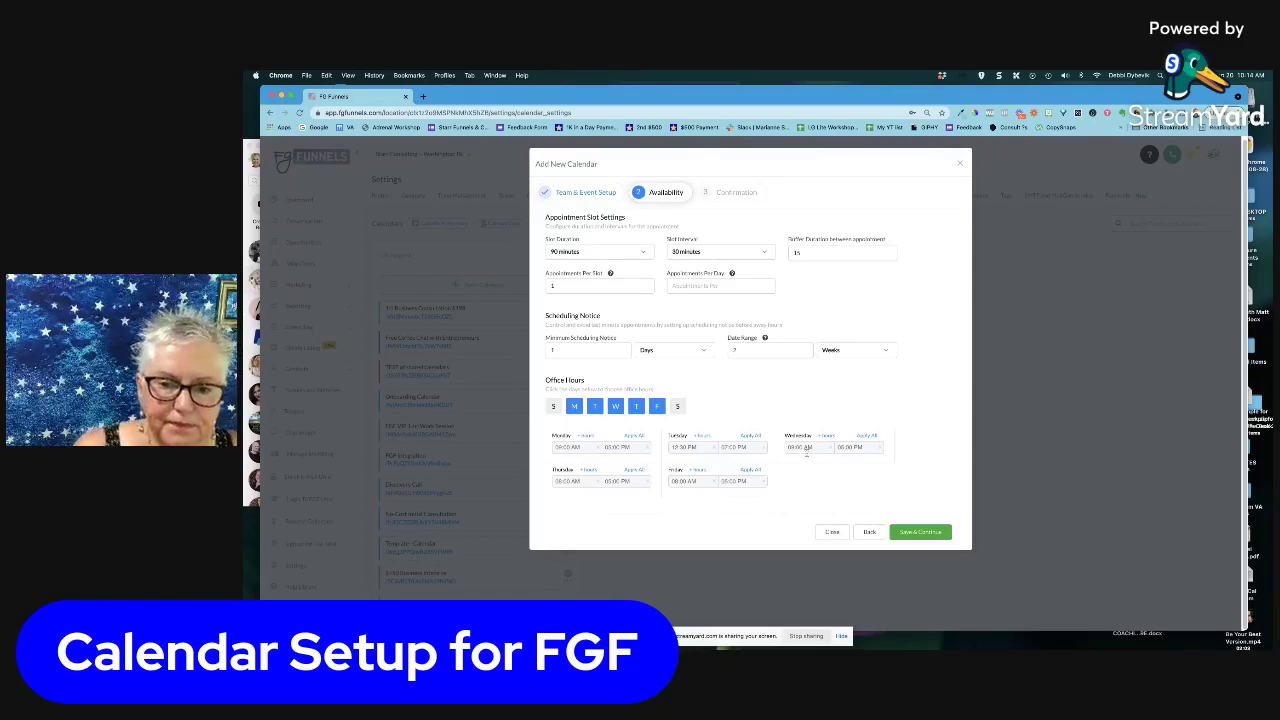
left_click(565, 481)
left_click(558, 524)
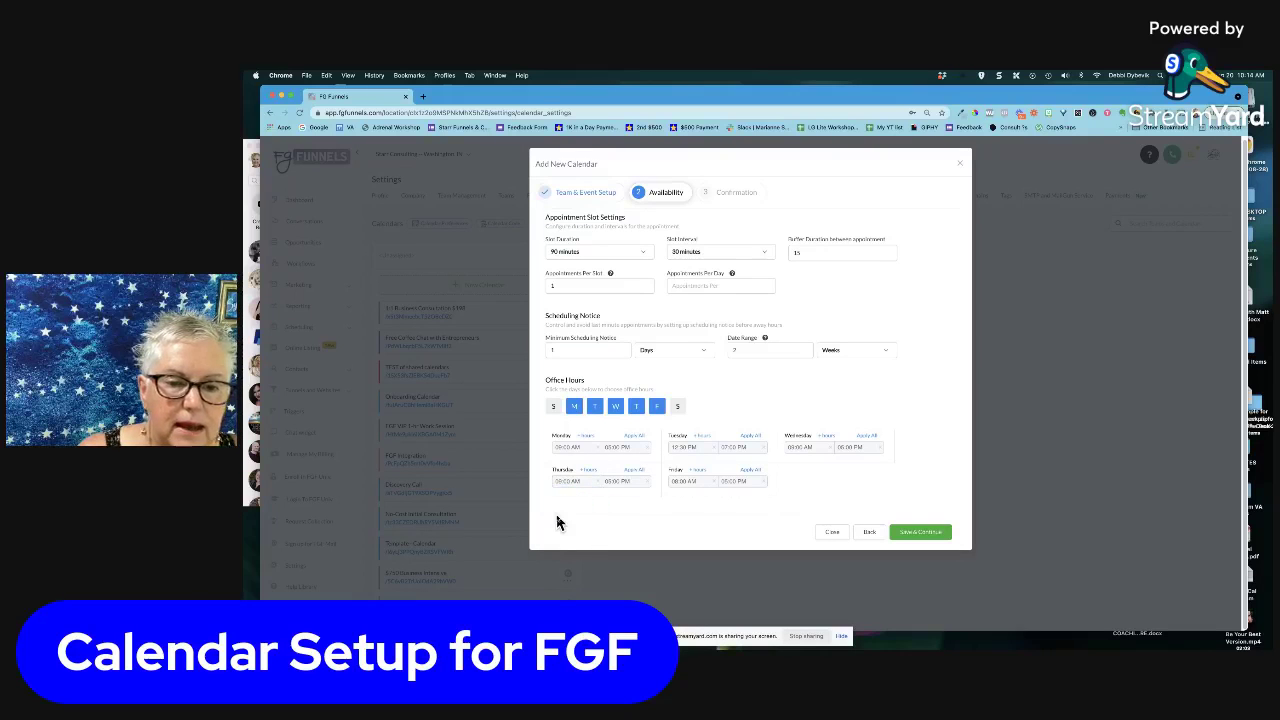
left_click(674, 481)
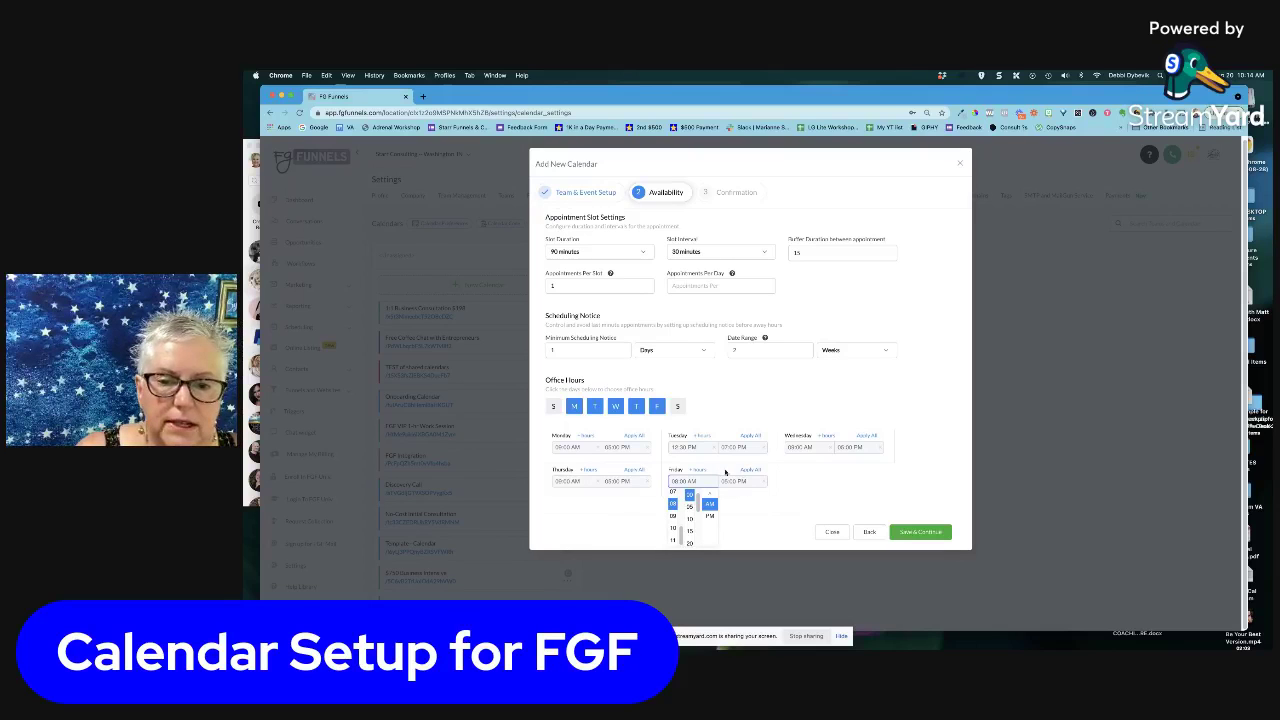
left_click(757, 485)
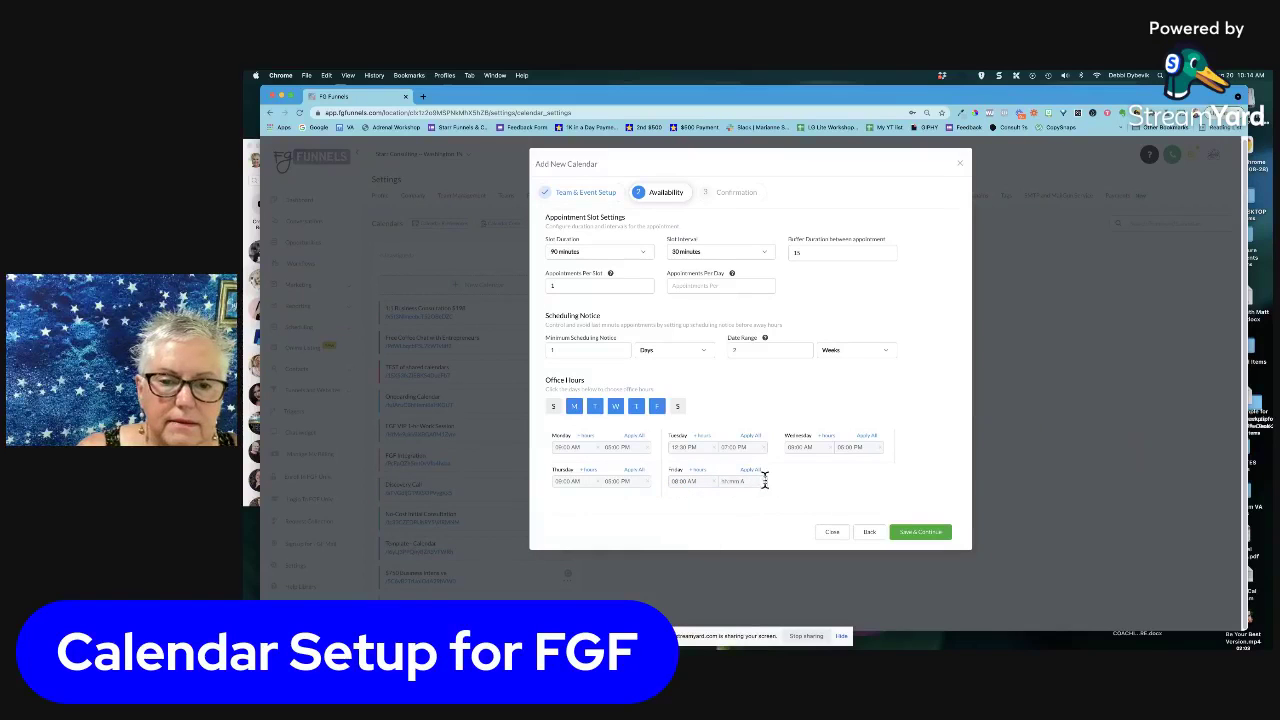
left_click(658, 407)
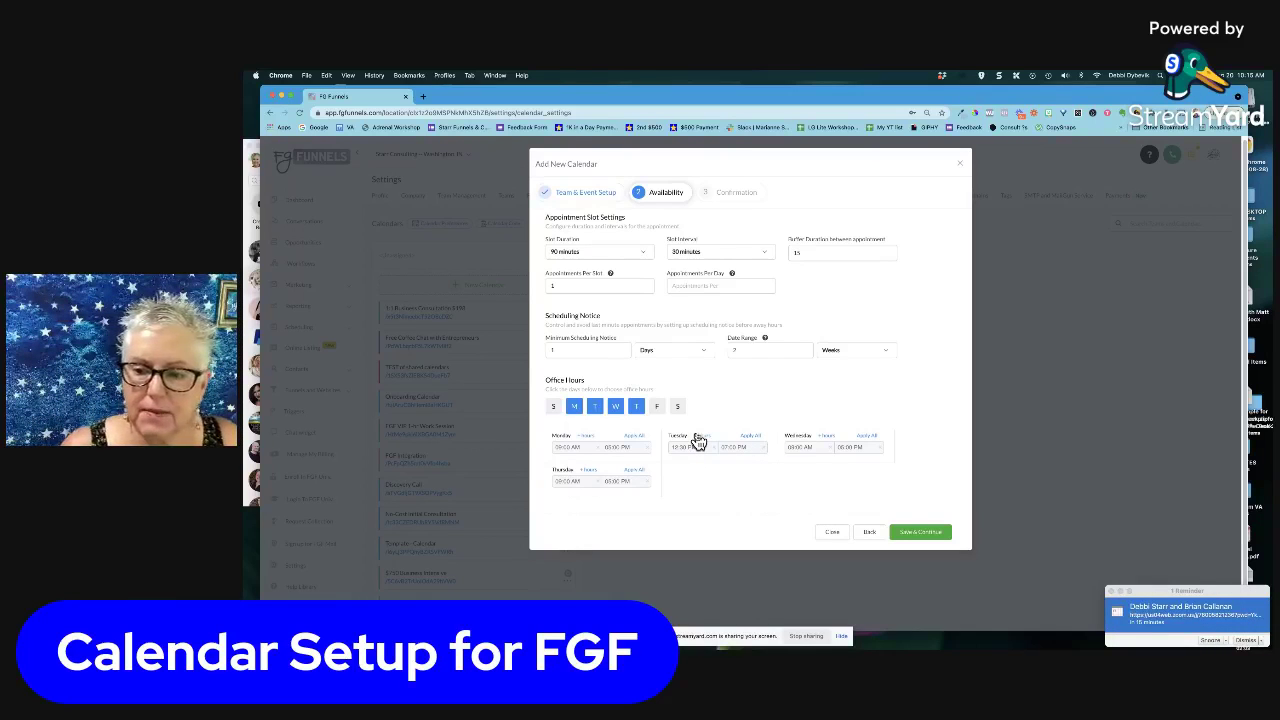
Add a second Tuesday hours block, dismiss a meeting reminder popup, then clear and delete that block
left_click(701, 438)
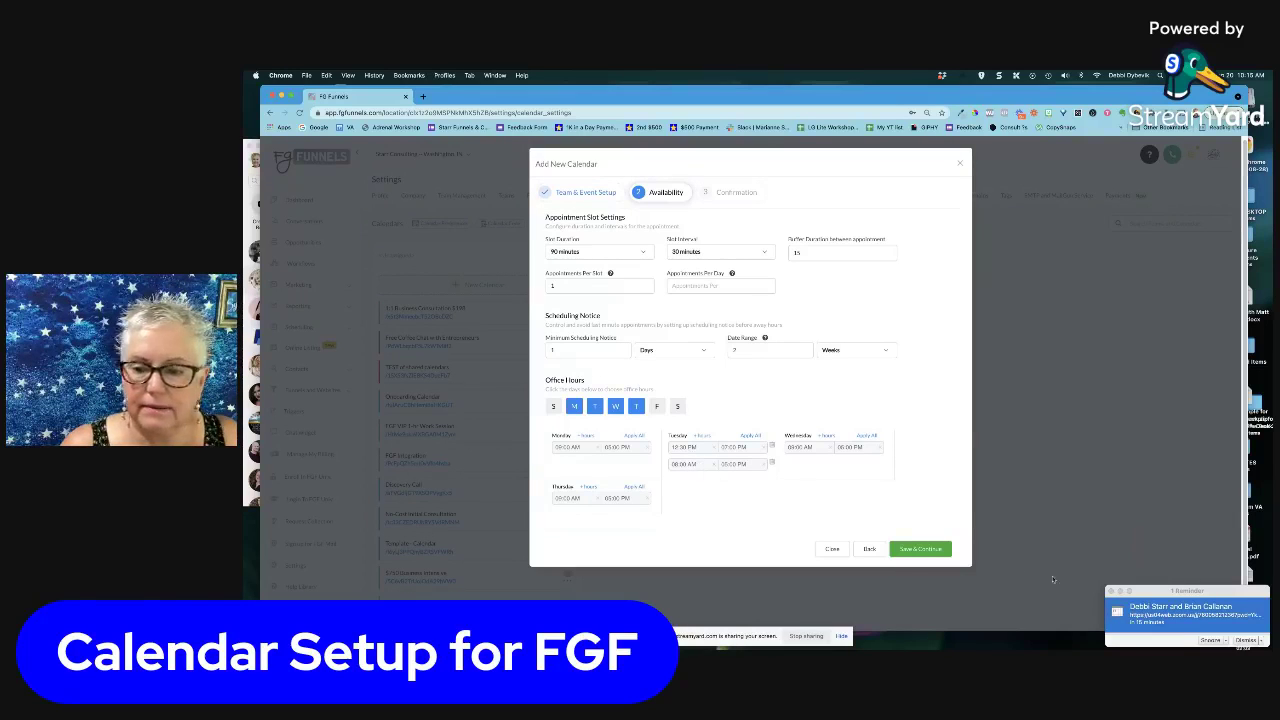
left_click(1110, 591)
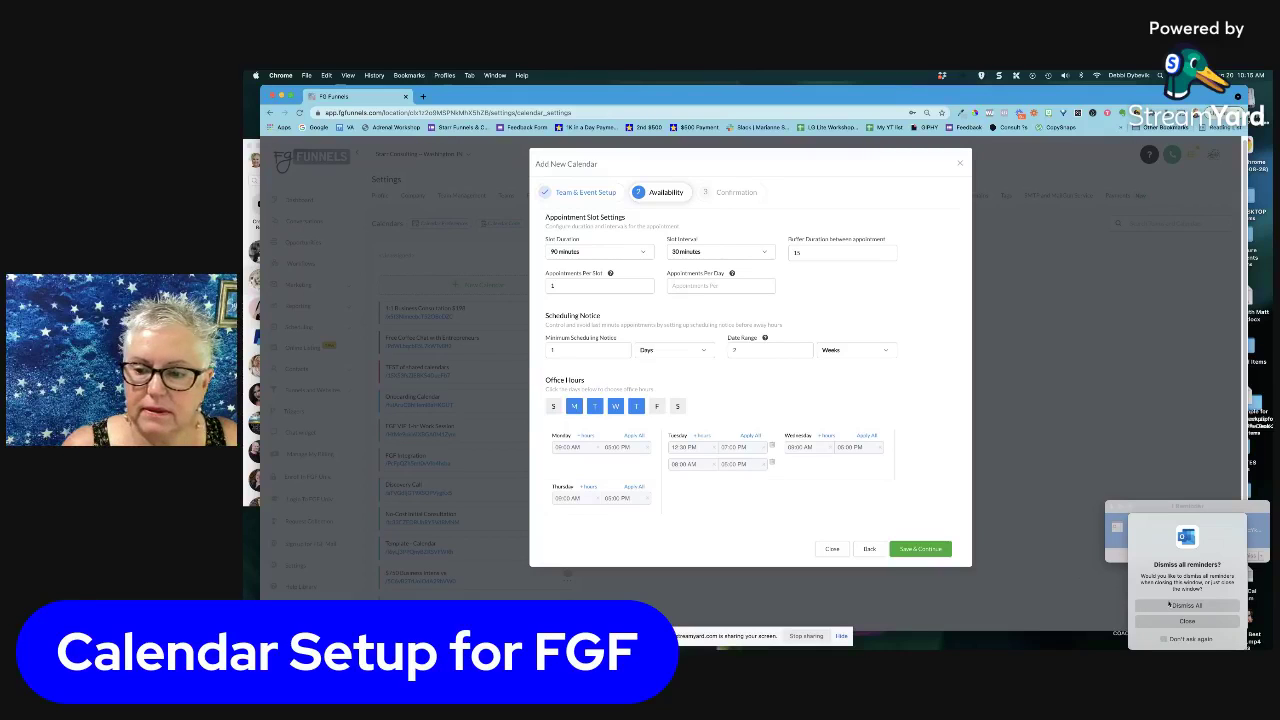
left_click(1169, 604)
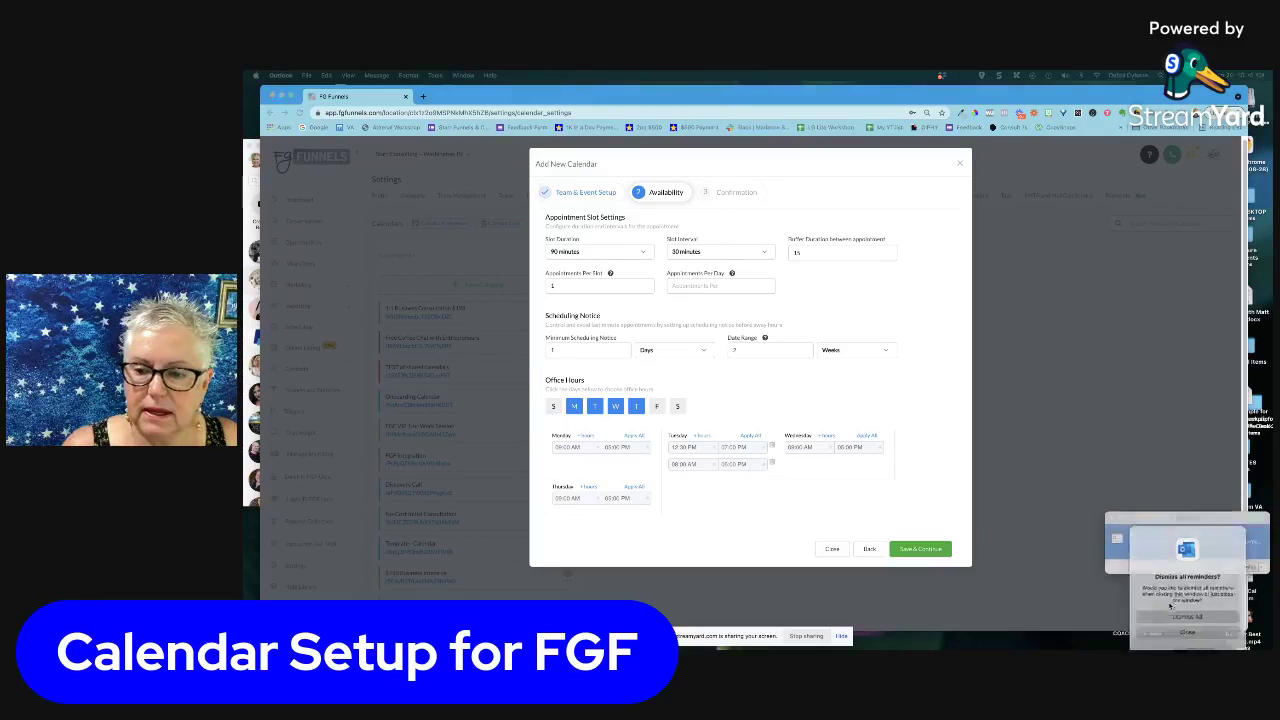
left_click(761, 466)
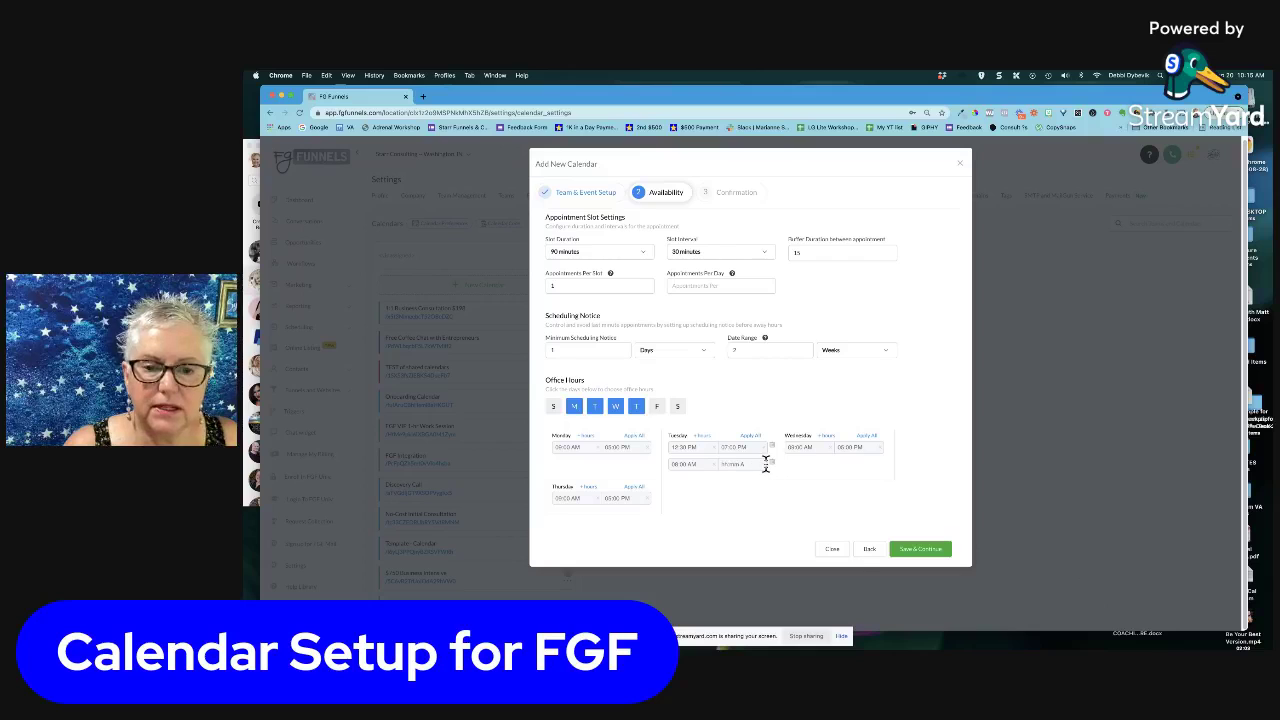
left_click(713, 464)
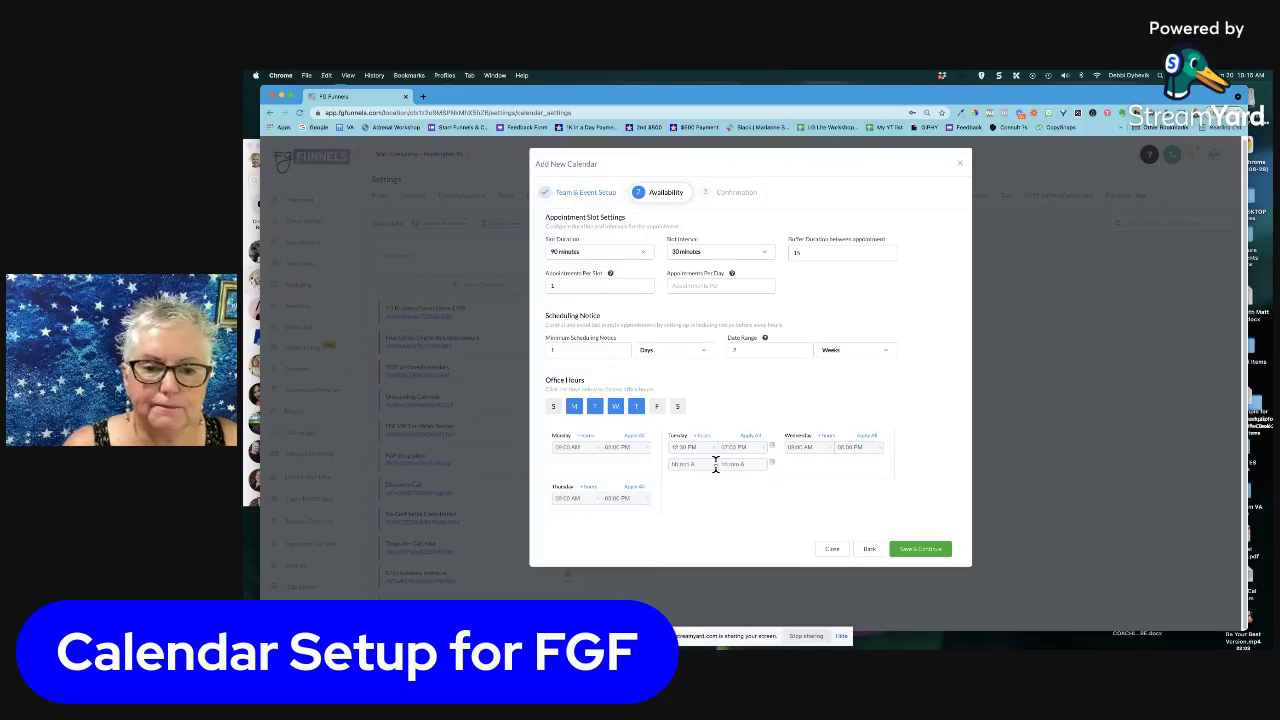
left_click(771, 465)
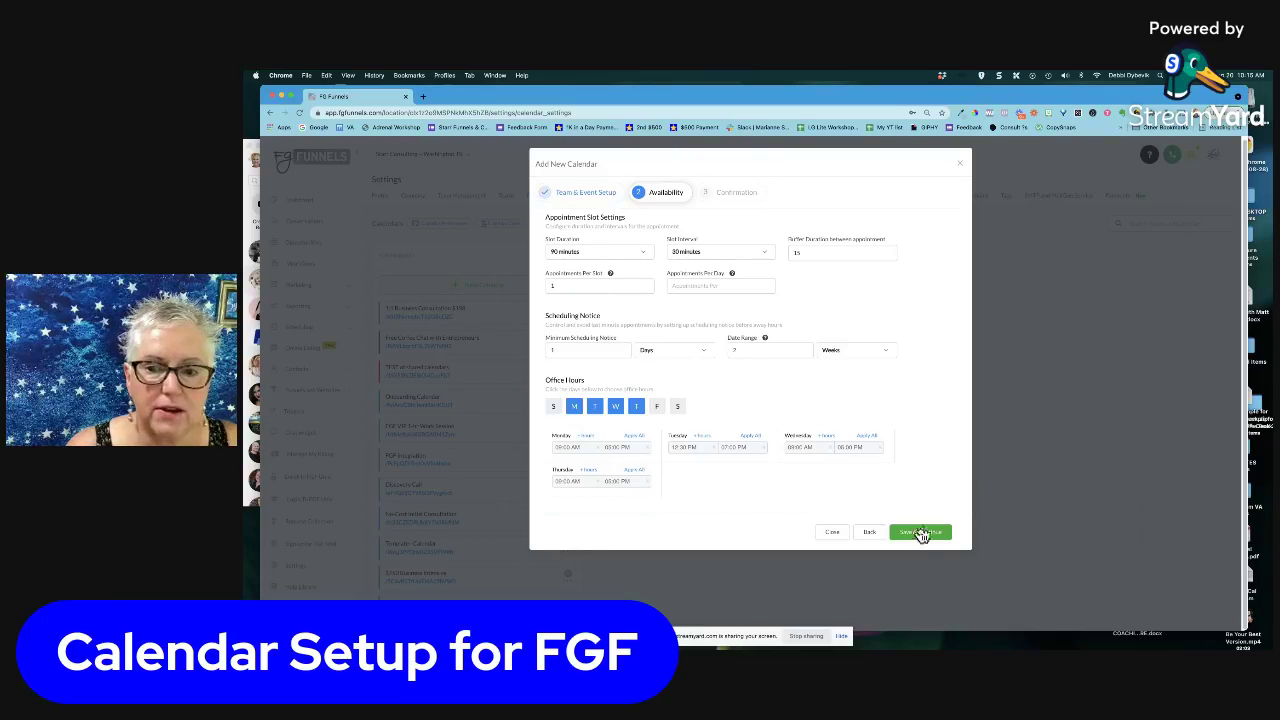
Save the availability settings and enable Use Sticky Contact on the confirmation step's form
left_click(918, 532)
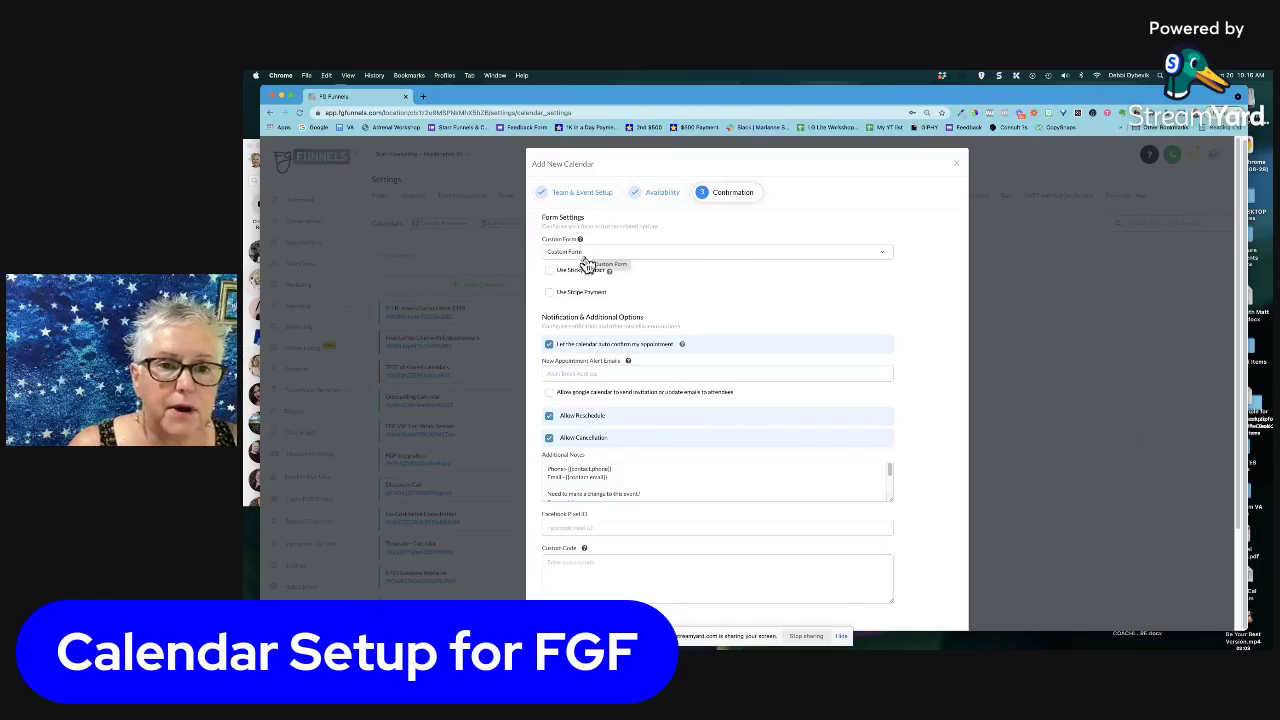
left_click(549, 270)
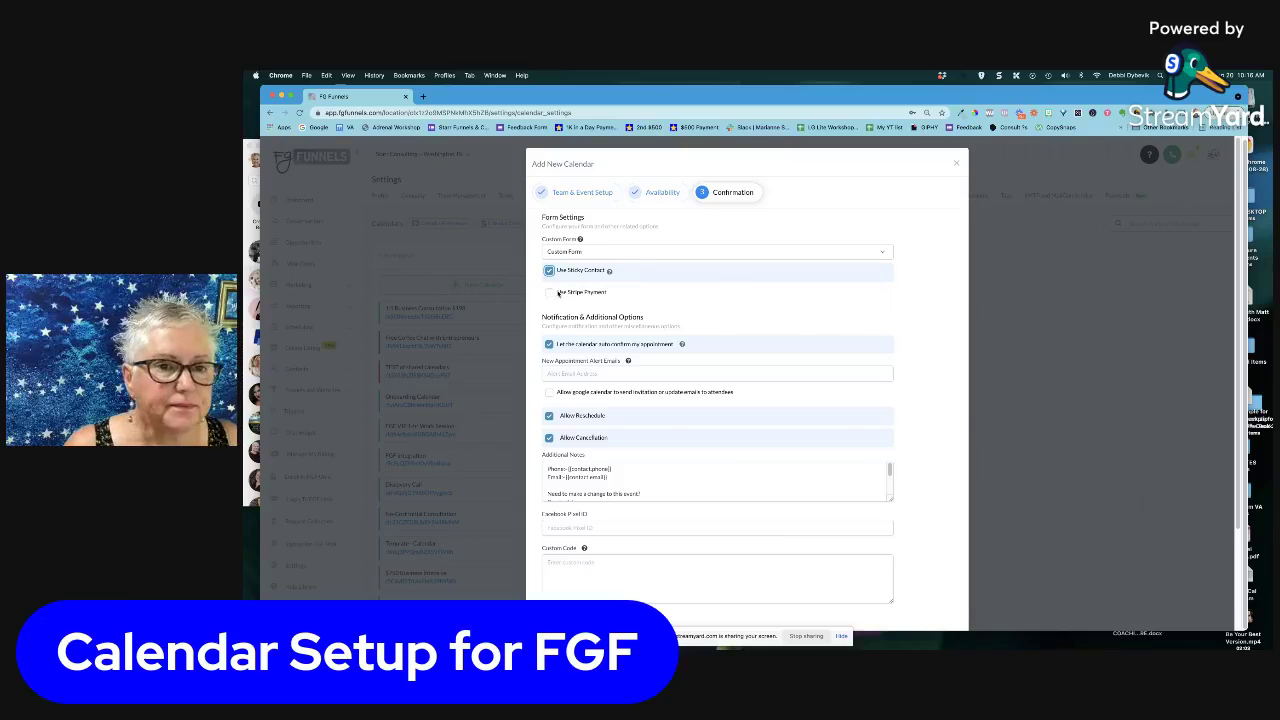
Enable Stripe payment, edit the amount, and set the charge description's price to $198
left_click(548, 293)
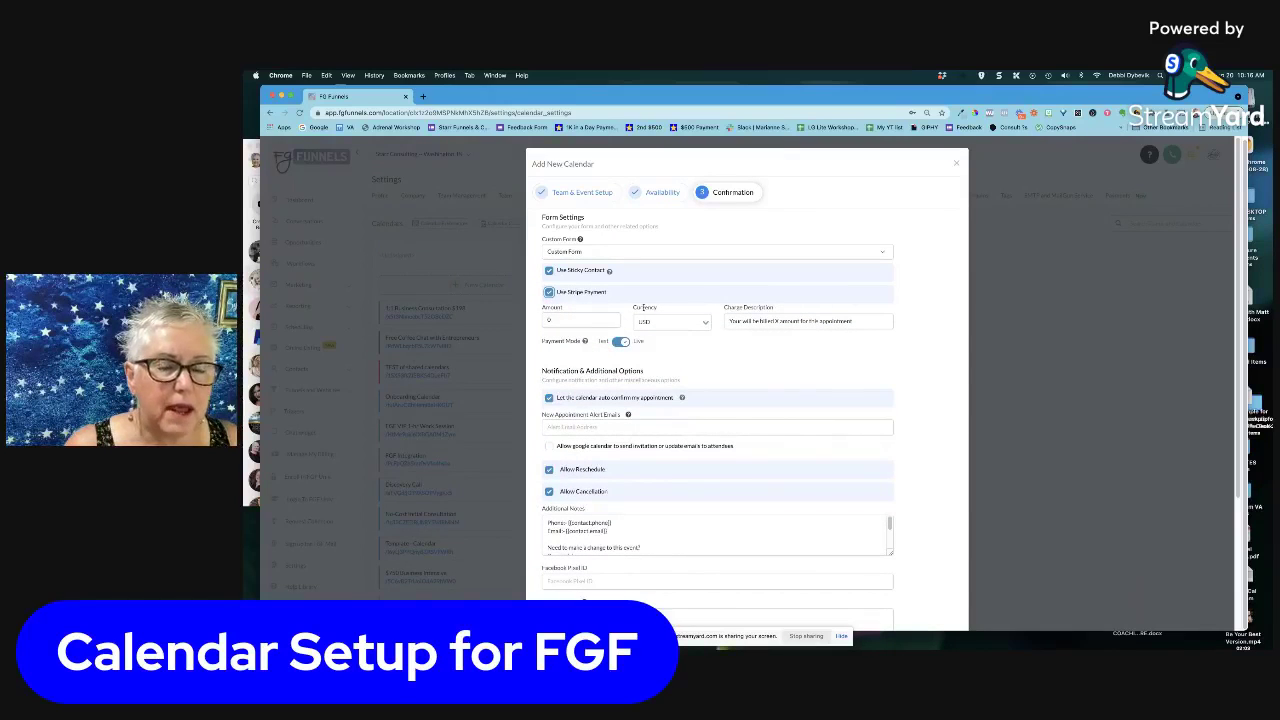
left_click(571, 318)
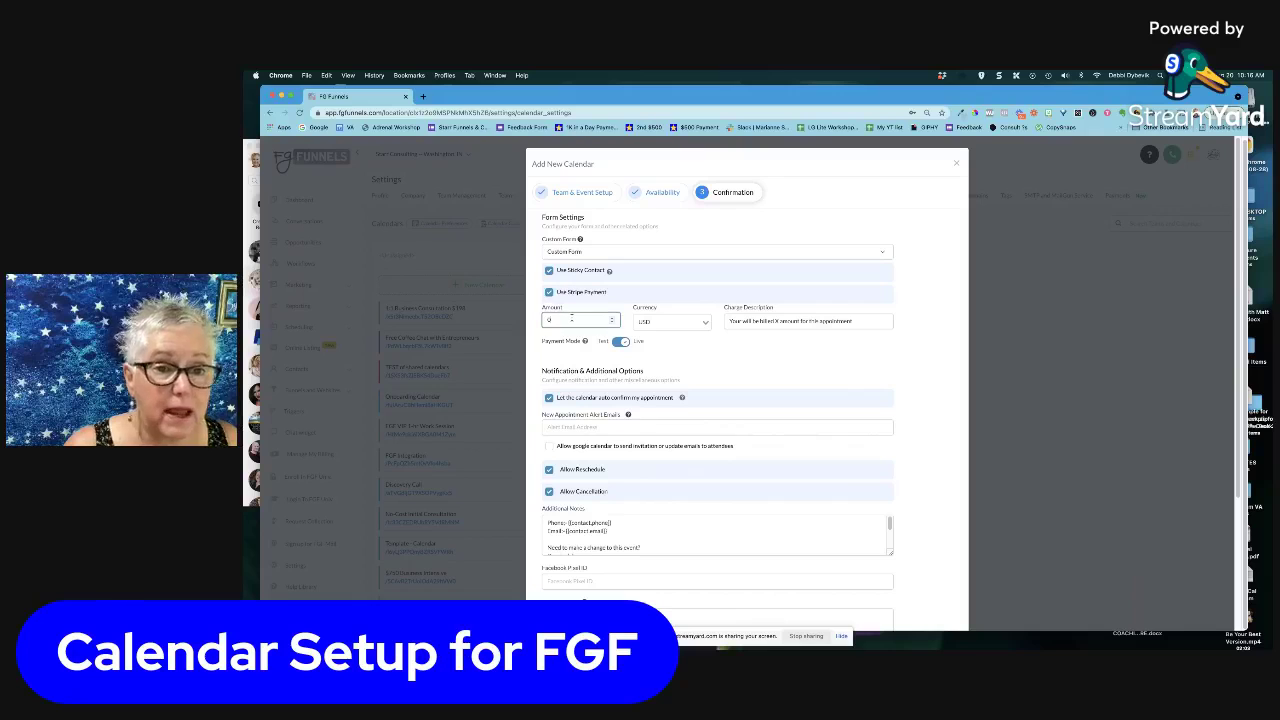
type("195")
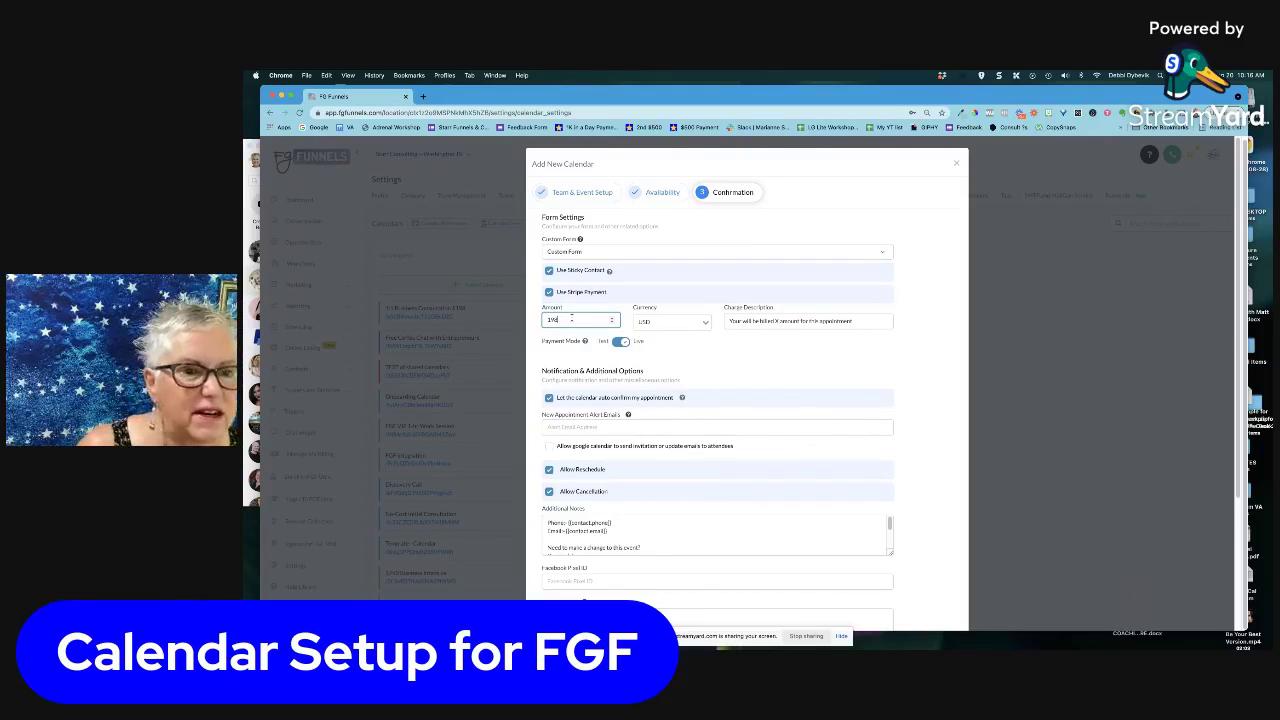
left_click(776, 320)
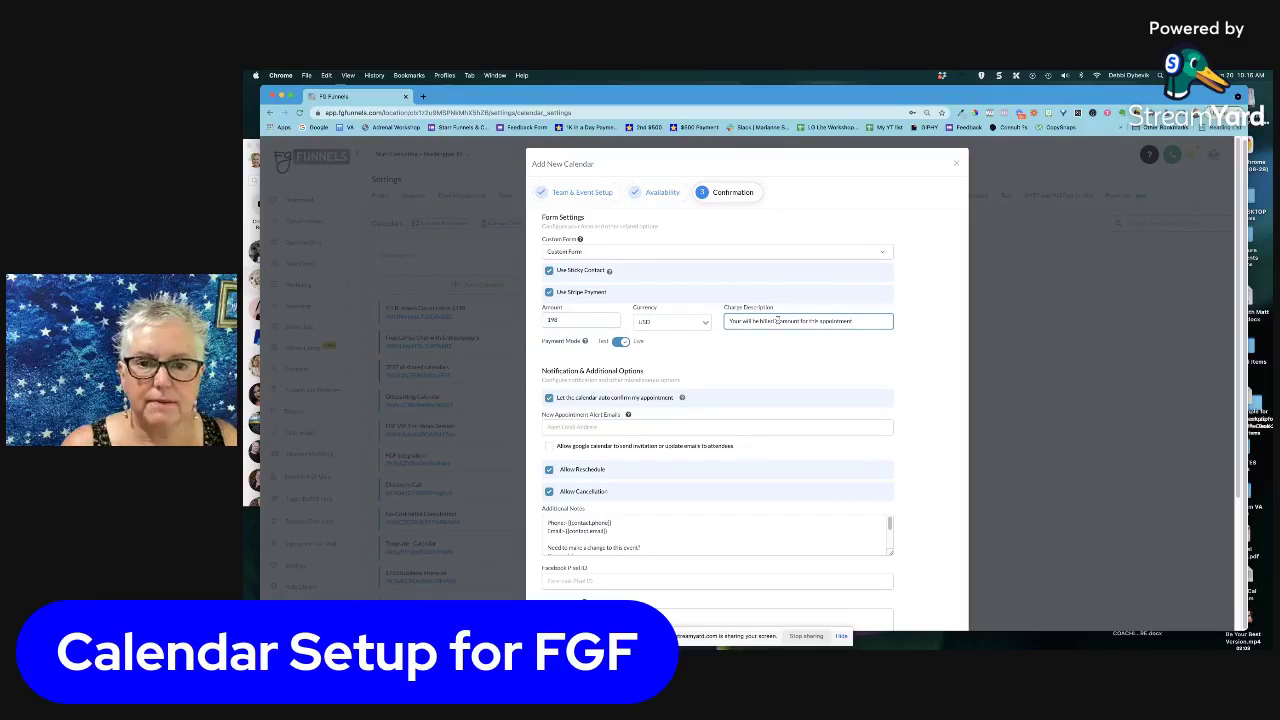
key("BackSpace")
key("BackSpace")
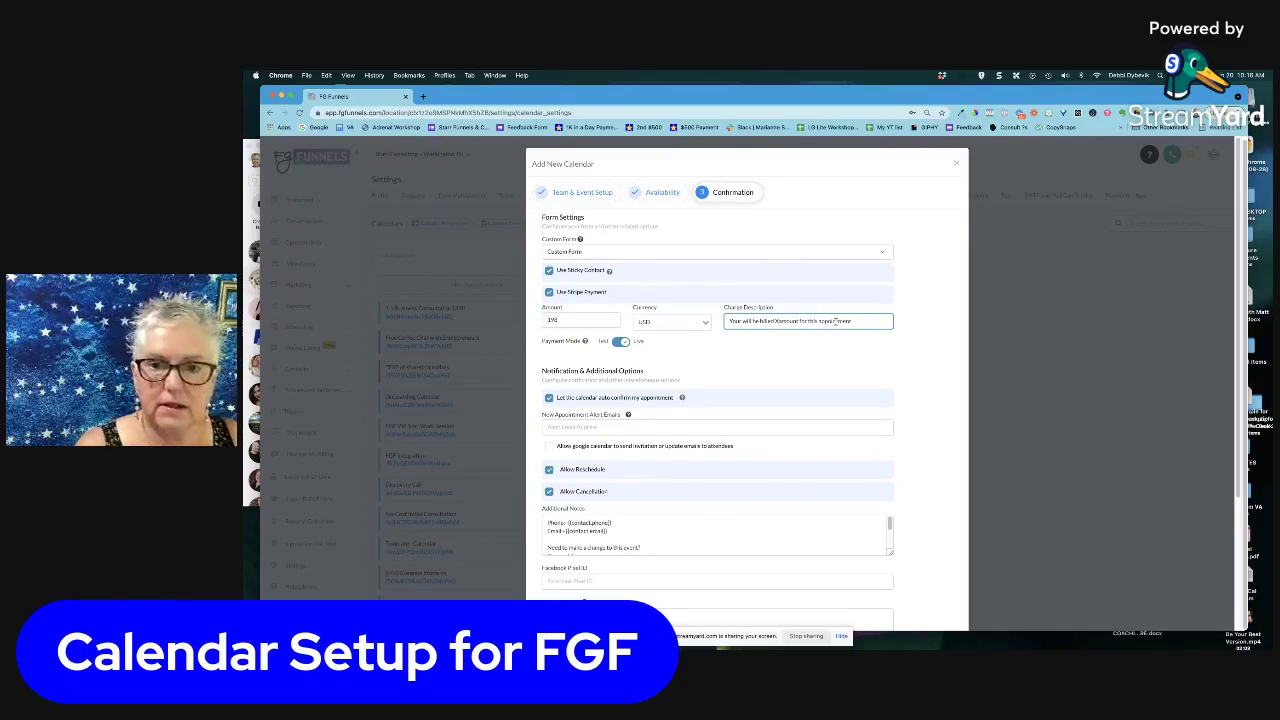
type("198")
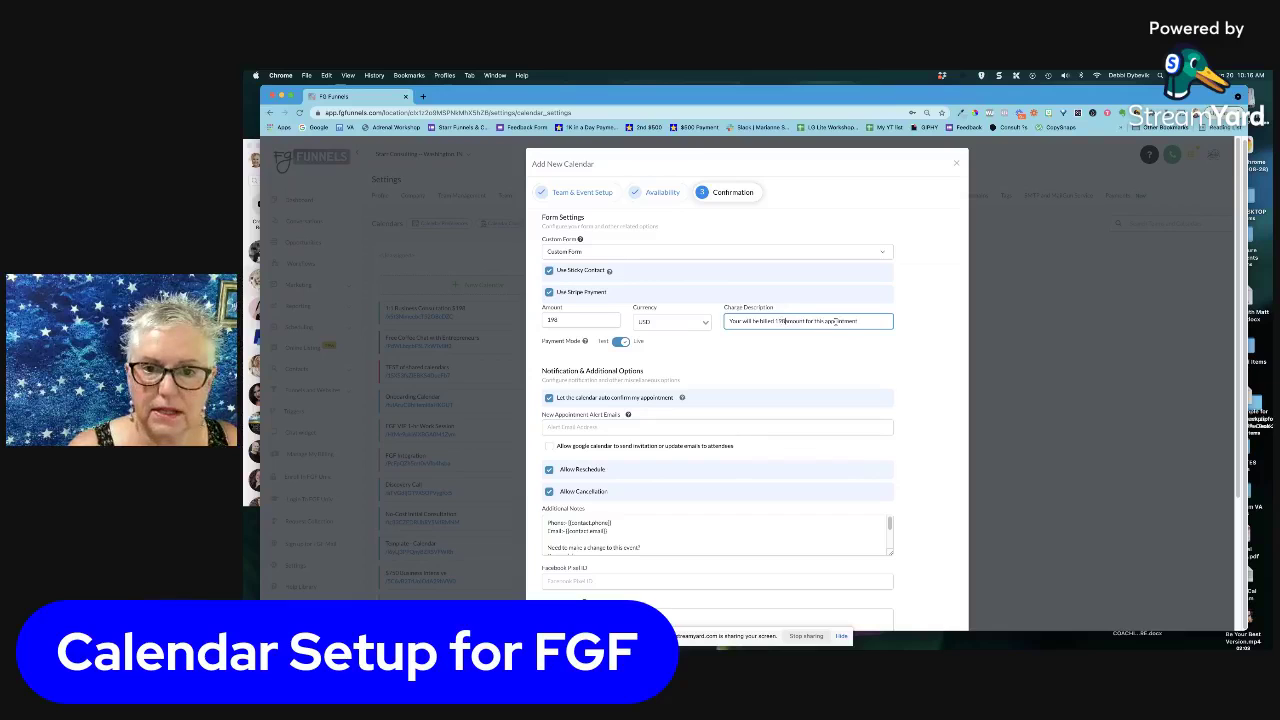
key("BackSpace")
key("BackSpace")
key("BackSpace")
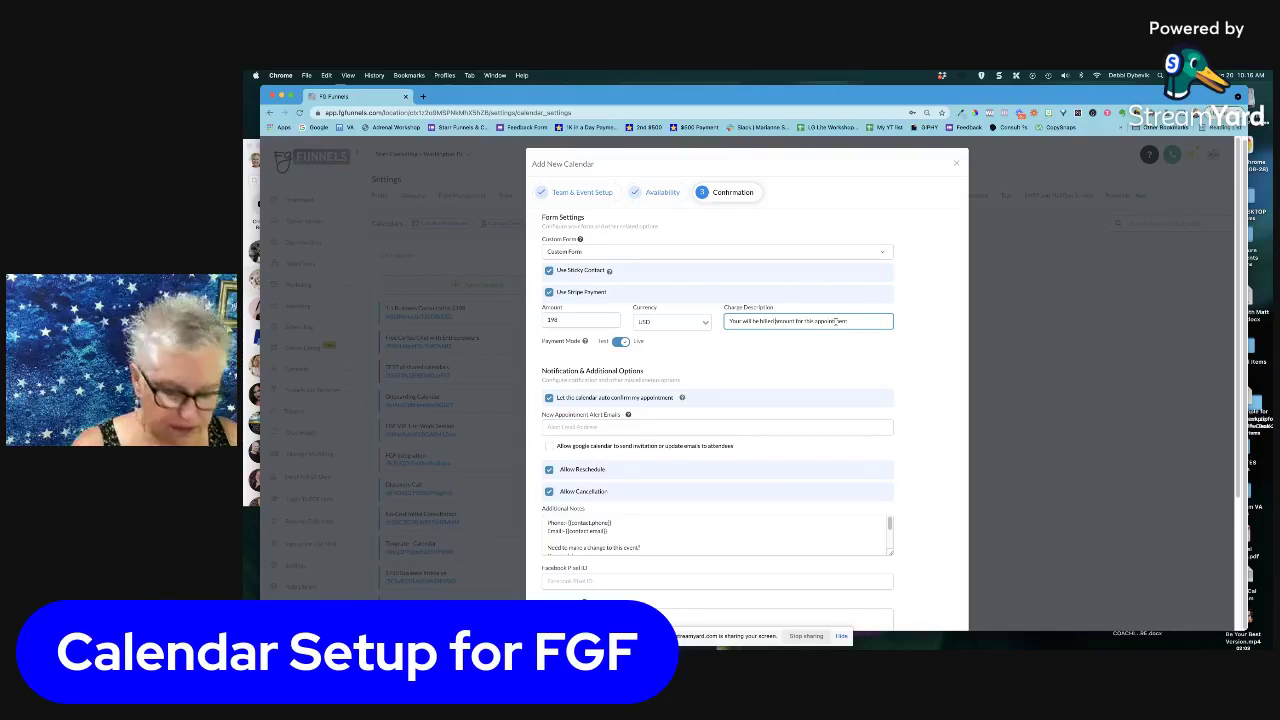
type("$197")
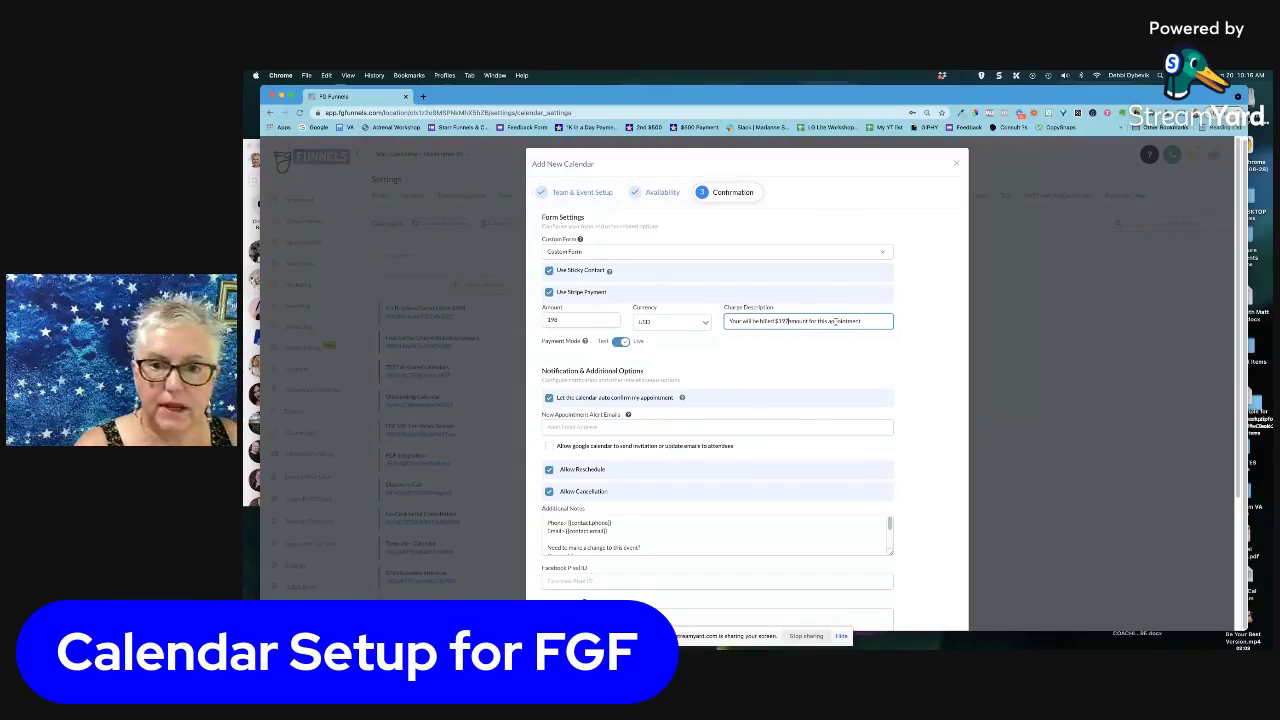
key("BackSpace")
type("8")
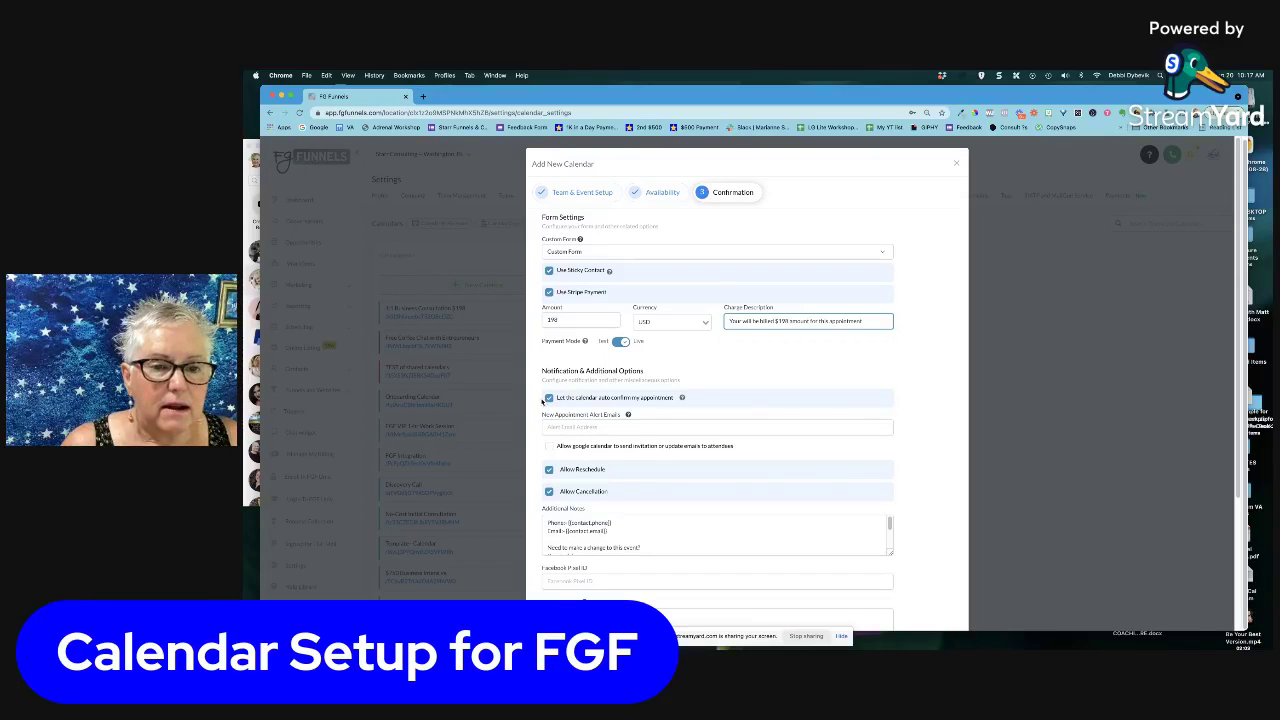
Enter the owner's e-mail address under New Appointment Alert Emails
scroll(720, 405, "down", 3)
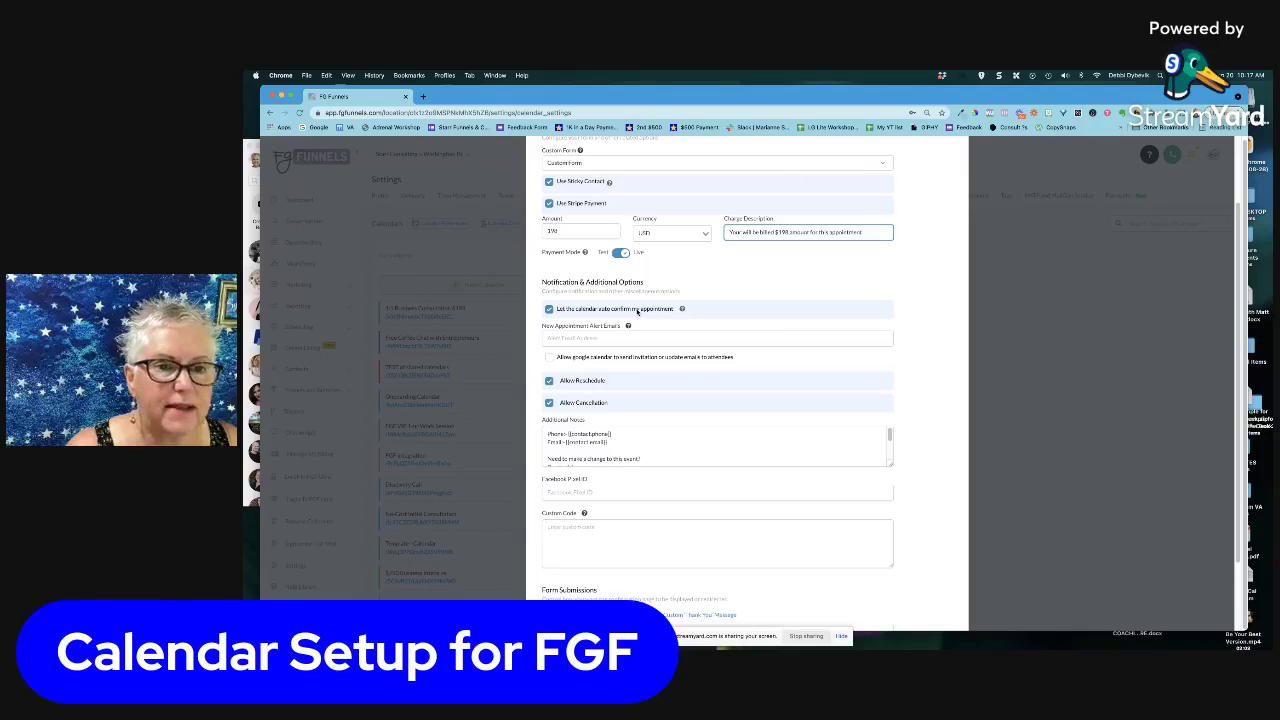
left_click(594, 338)
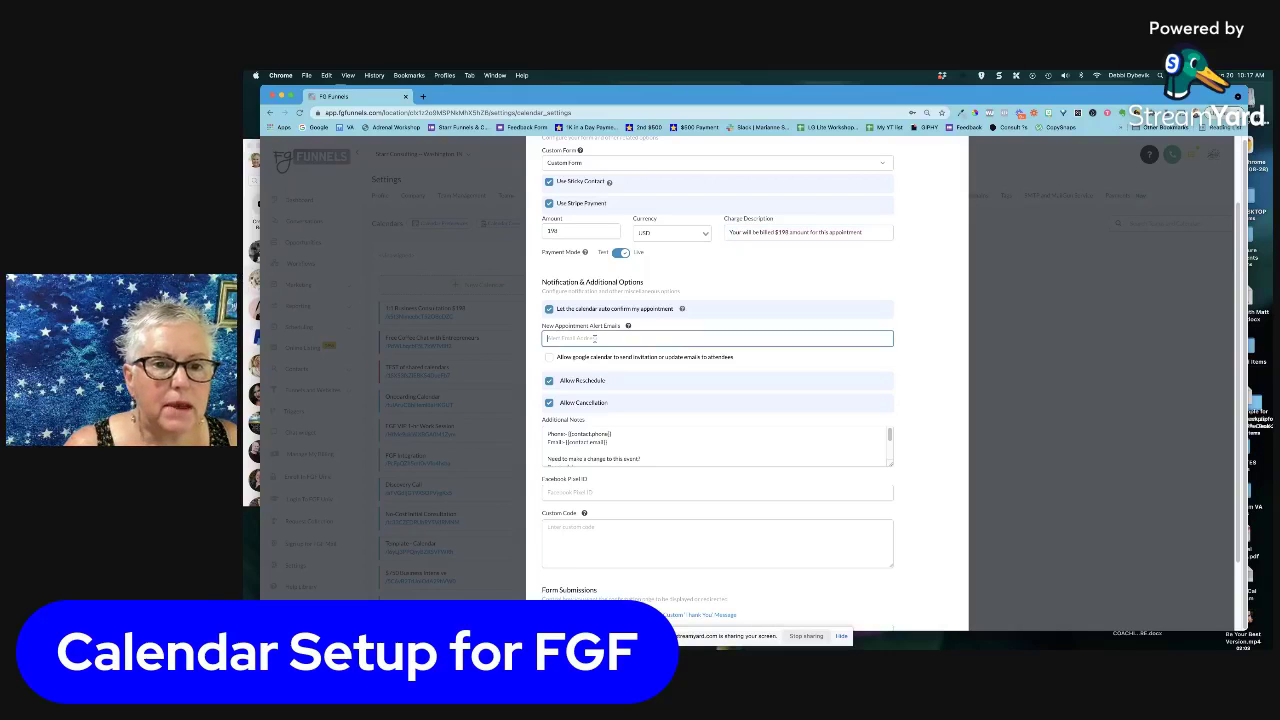
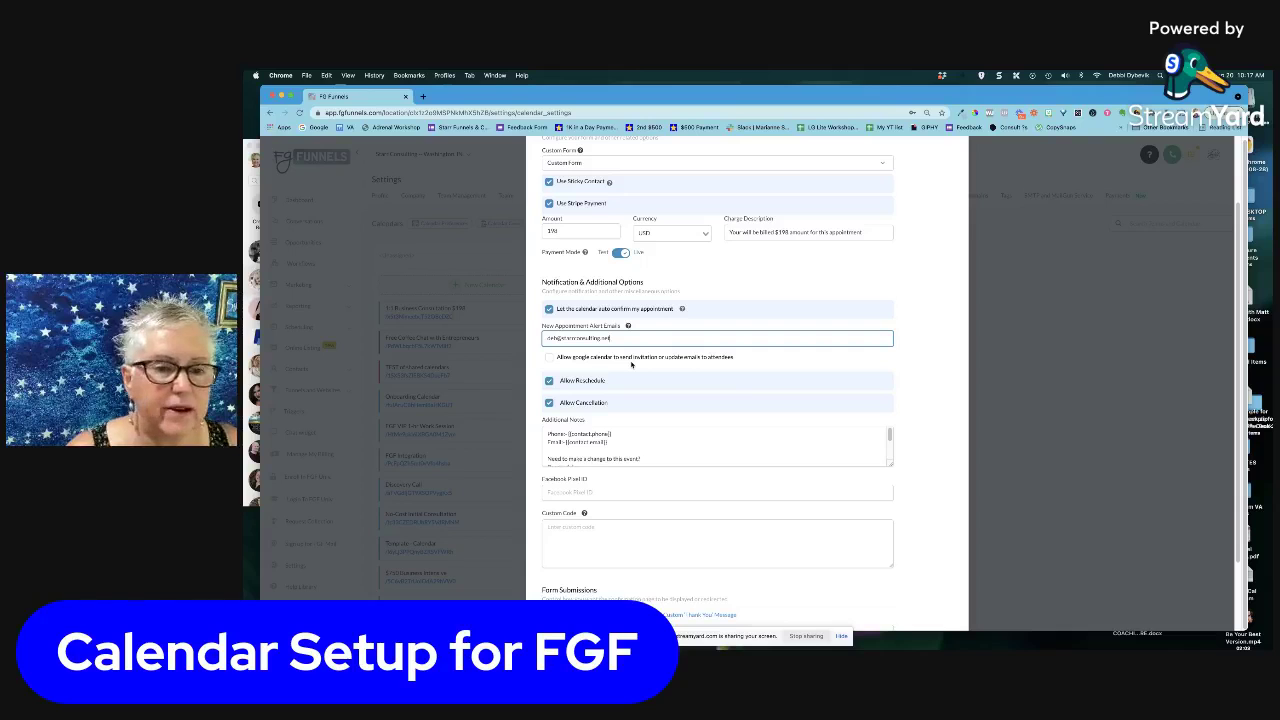
Drag the Additional Notes box corner downward so all notes show
scroll(631, 365, "down", 3)
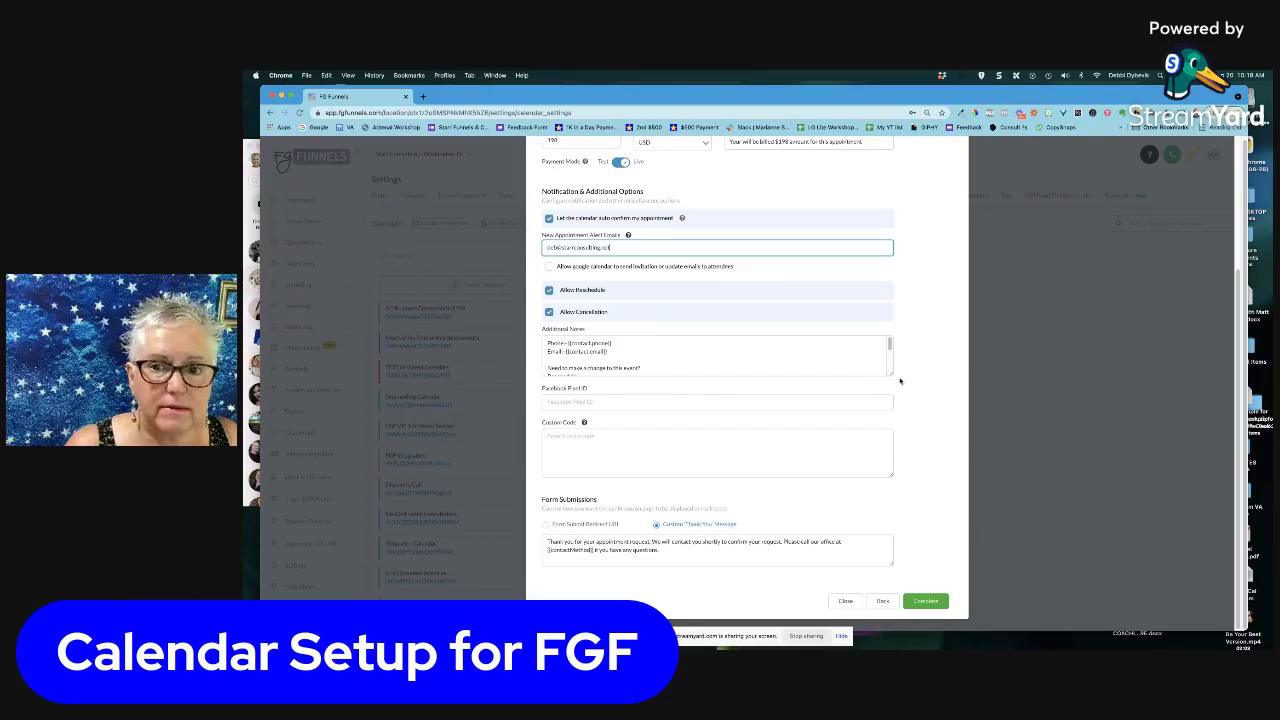
left_click_drag(890, 373, 897, 447)
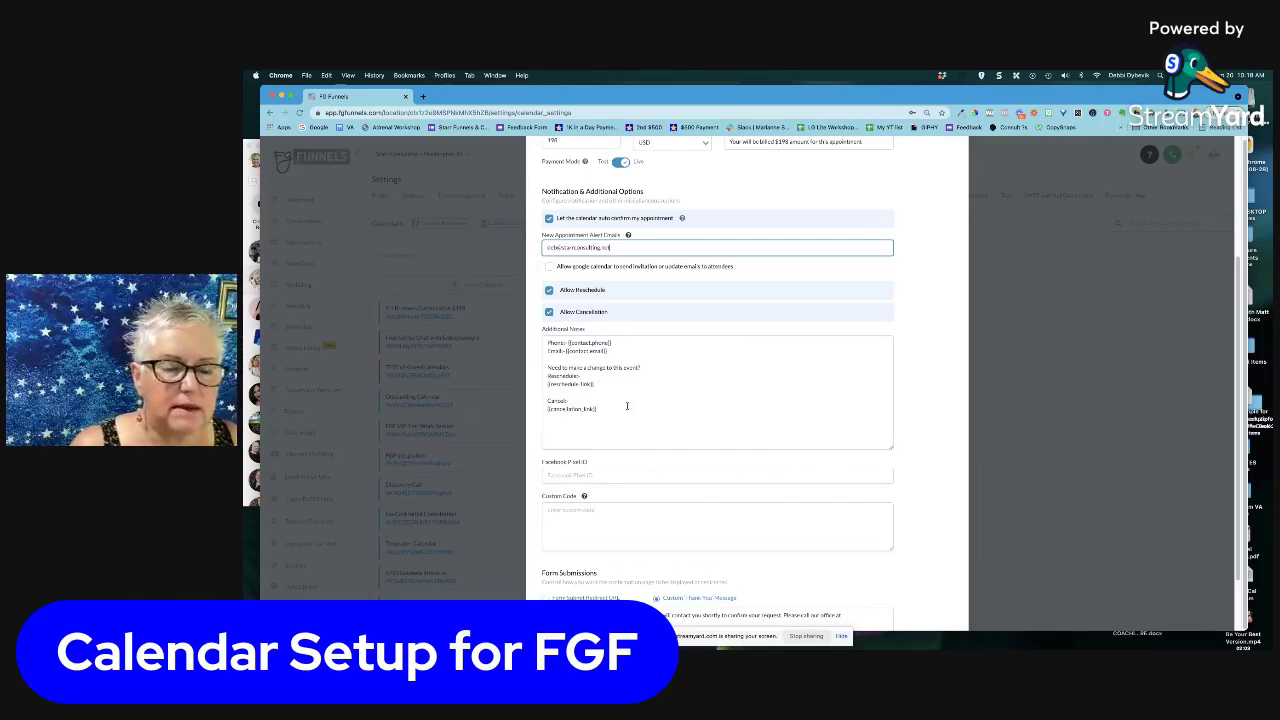
scroll(627, 405, "down", 2)
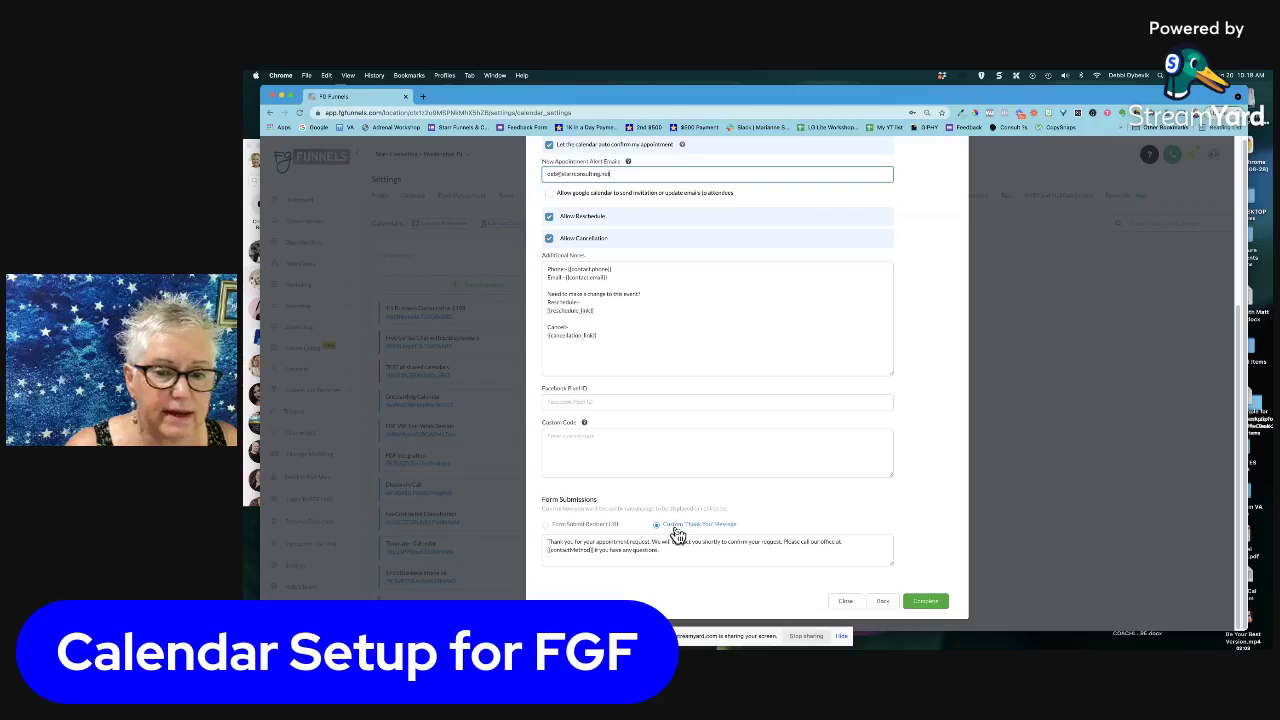
Replace the middle thank-you sentence with 'Watch your email for confirmation reminders.' and click Complete
left_click(670, 541)
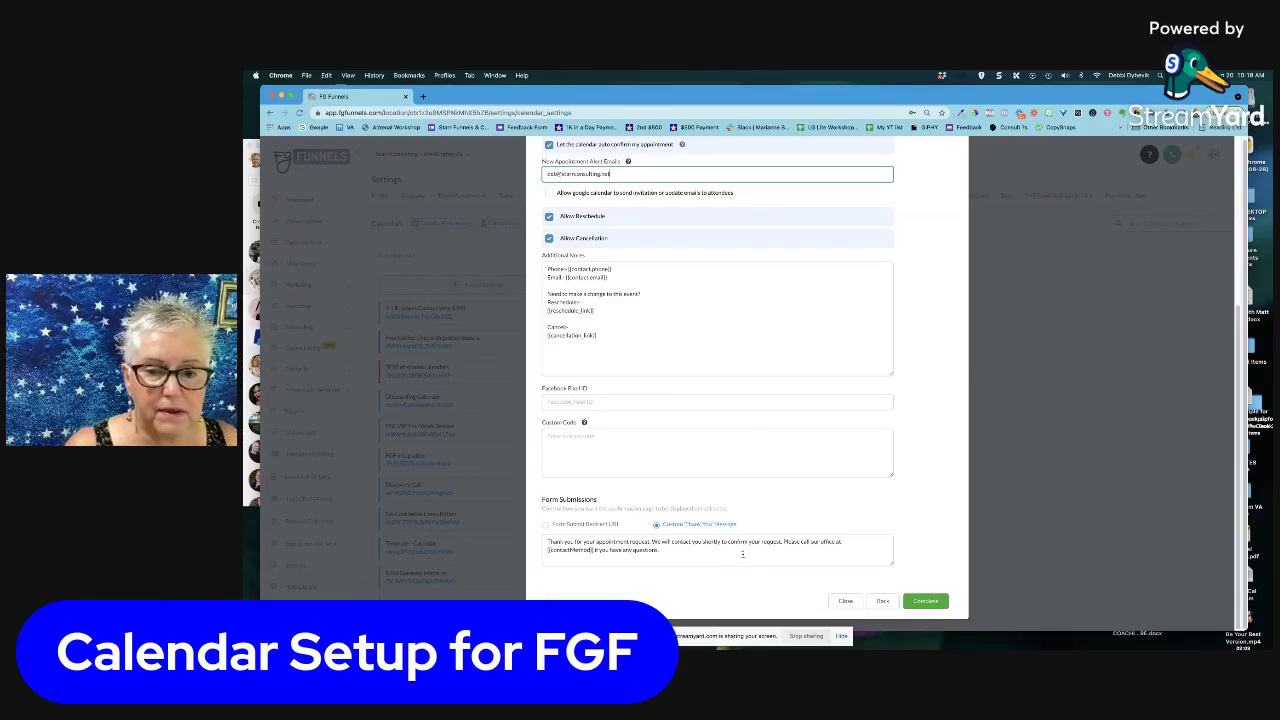
left_click_drag(653, 541, 782, 539)
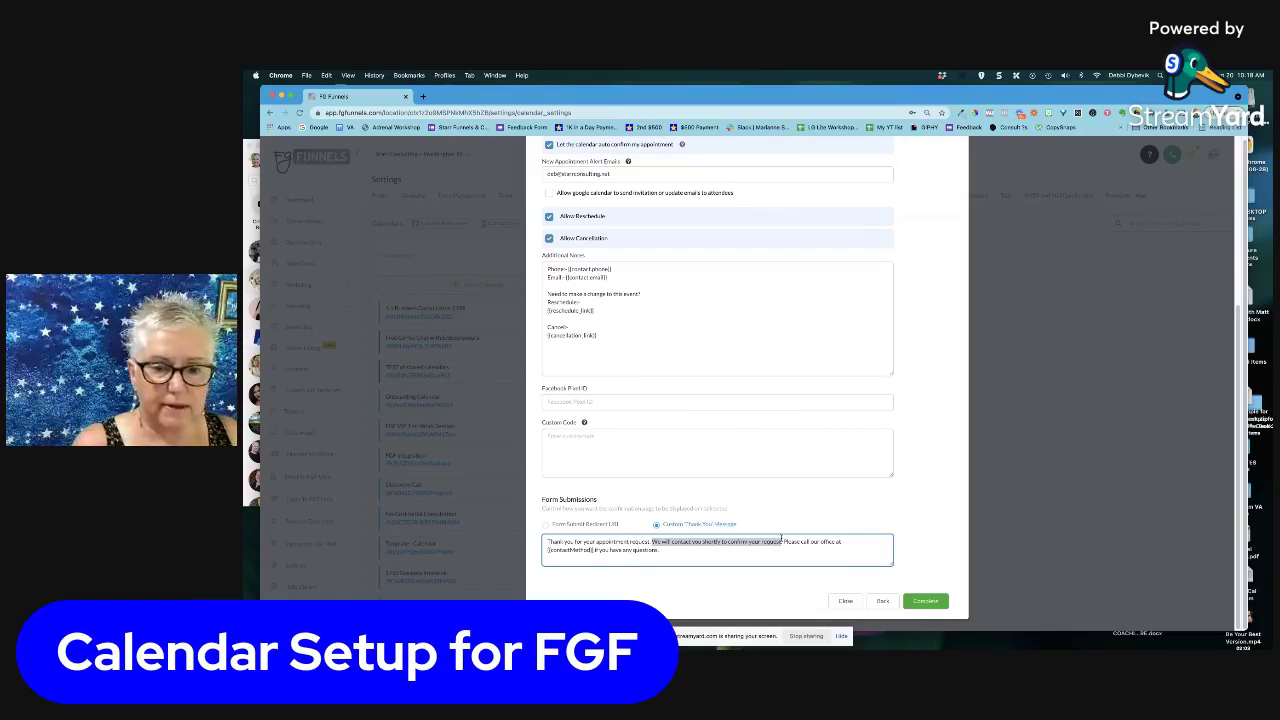
key("Return")
type("Walk ")
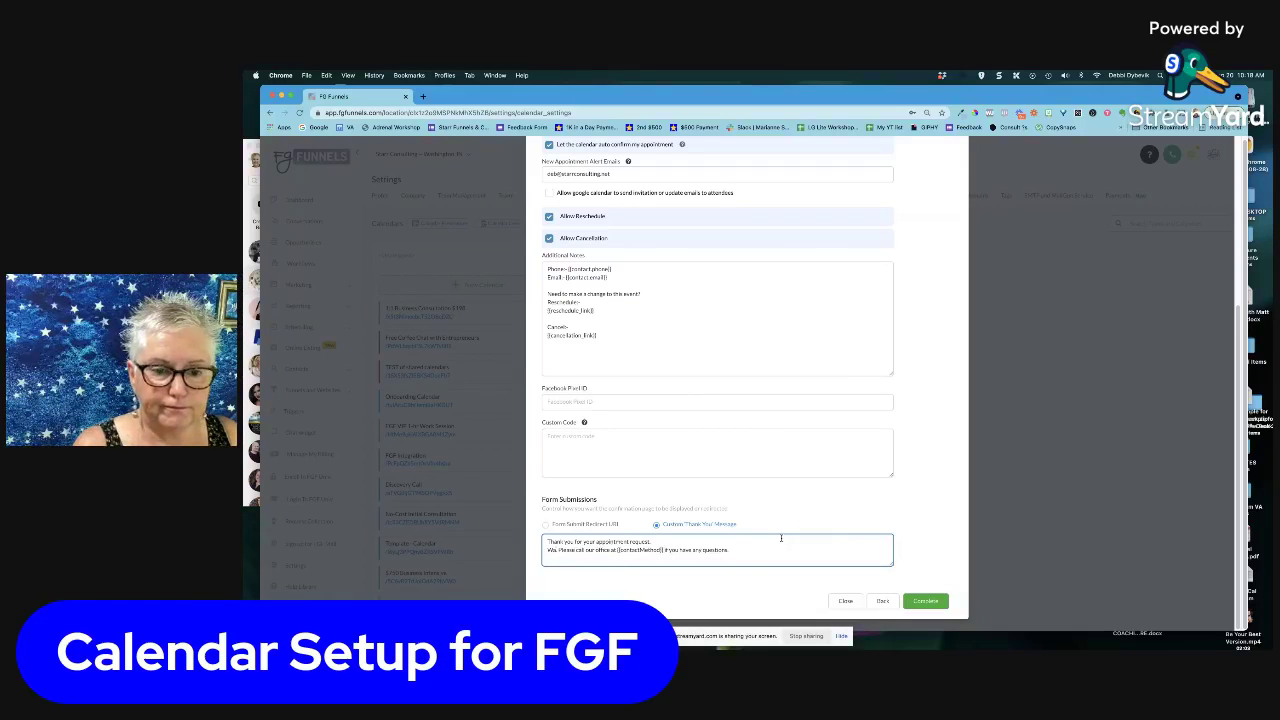
type("ch your email.")
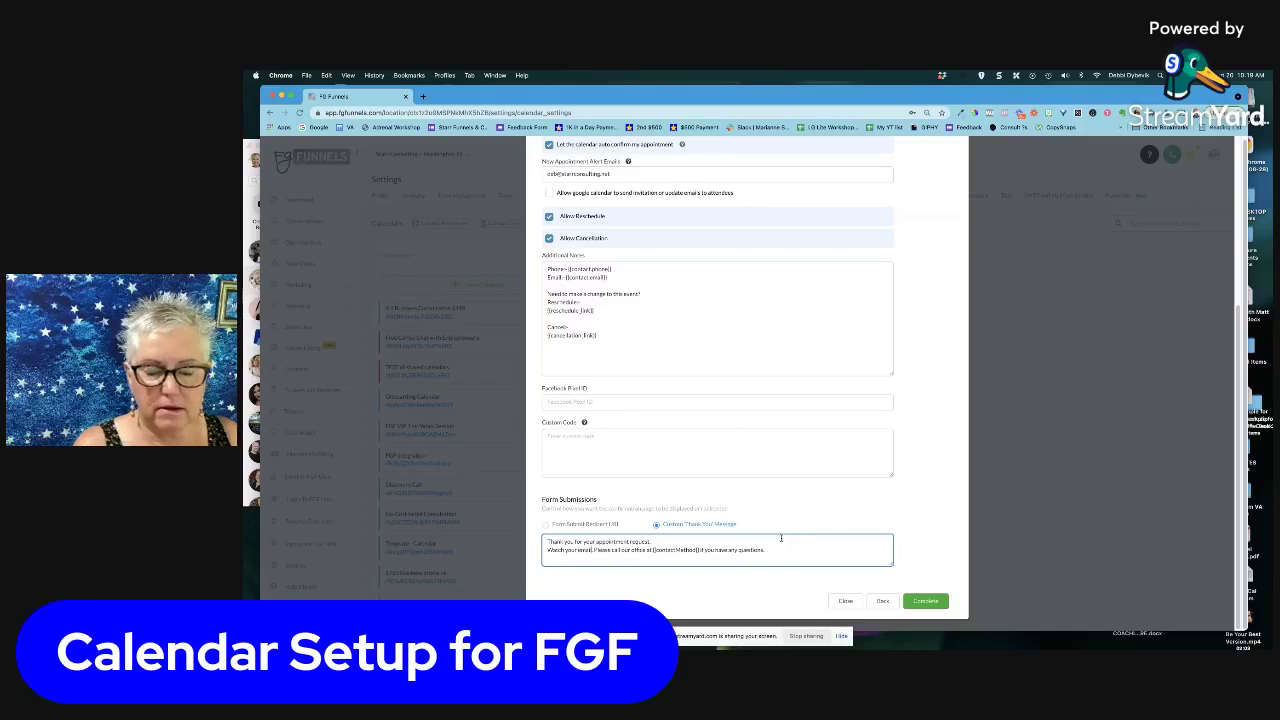
key("BackSpace")
type("for confirmation.")
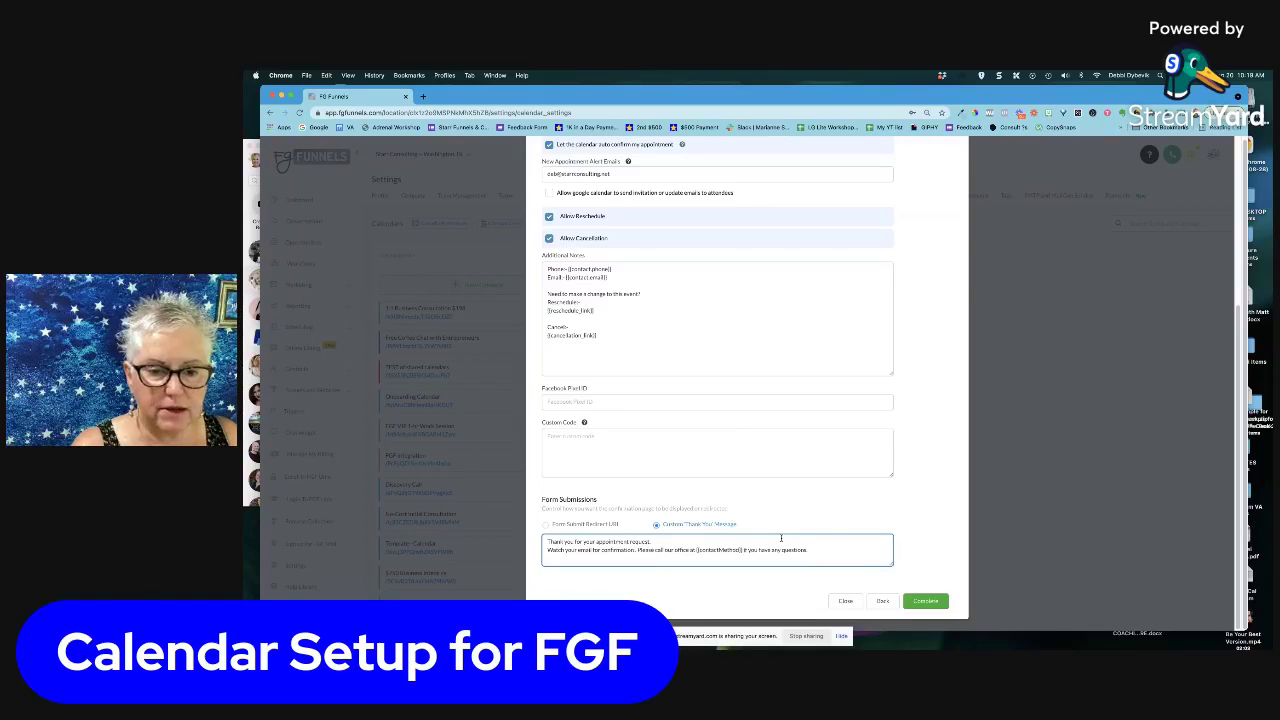
key("BackSpace")
type("reminders.")
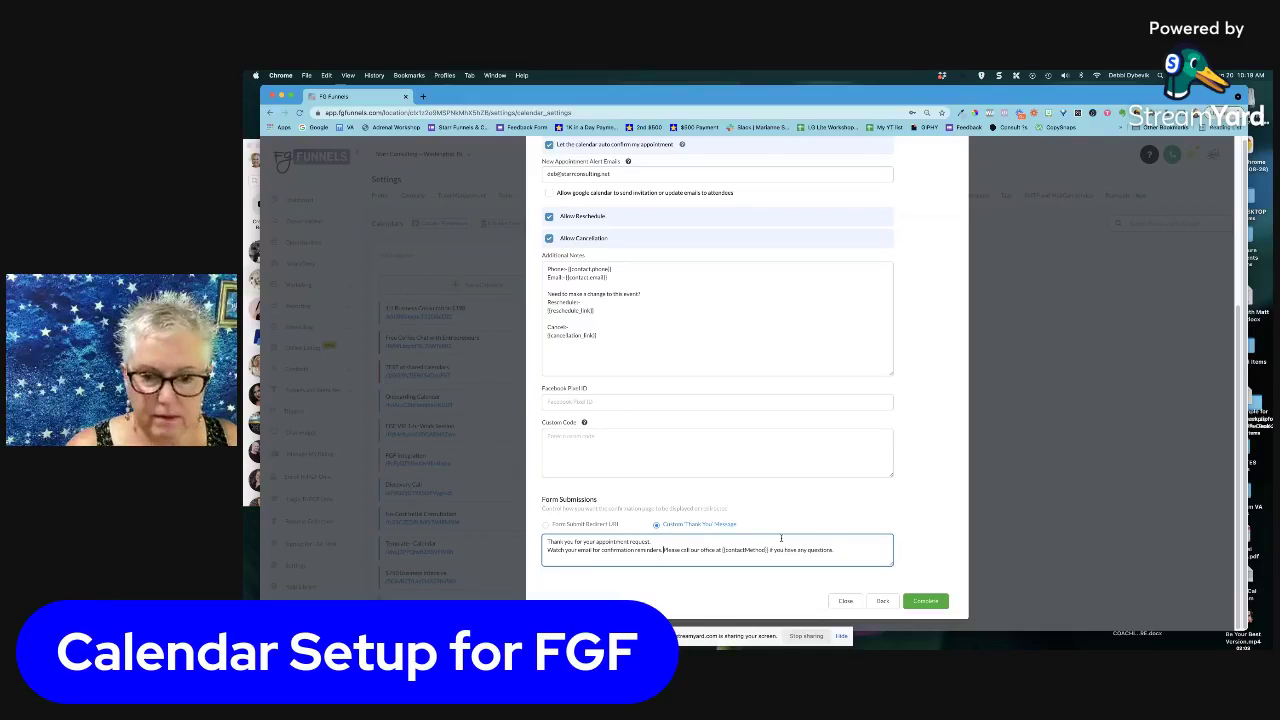
key("Return")
left_click(924, 602)
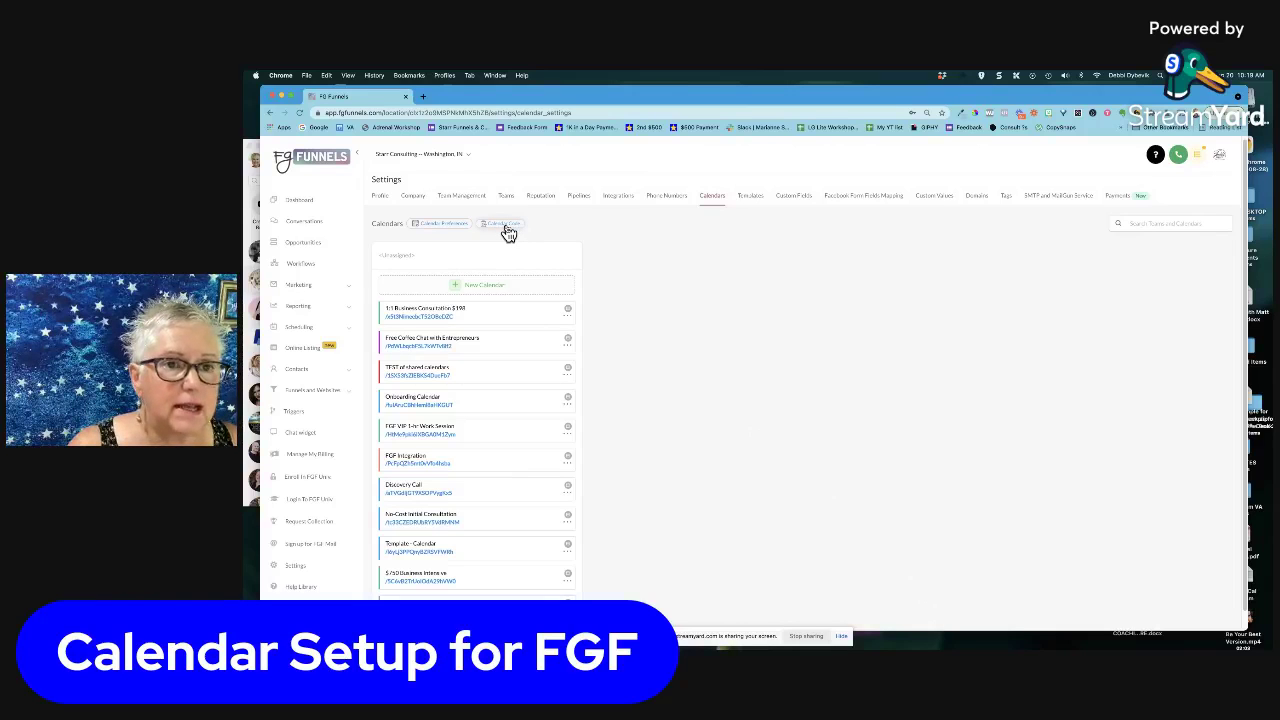
In Calendar Code, select the 1:1 Business Consultation $198 calendar to get its URL, then close it
left_click(505, 226)
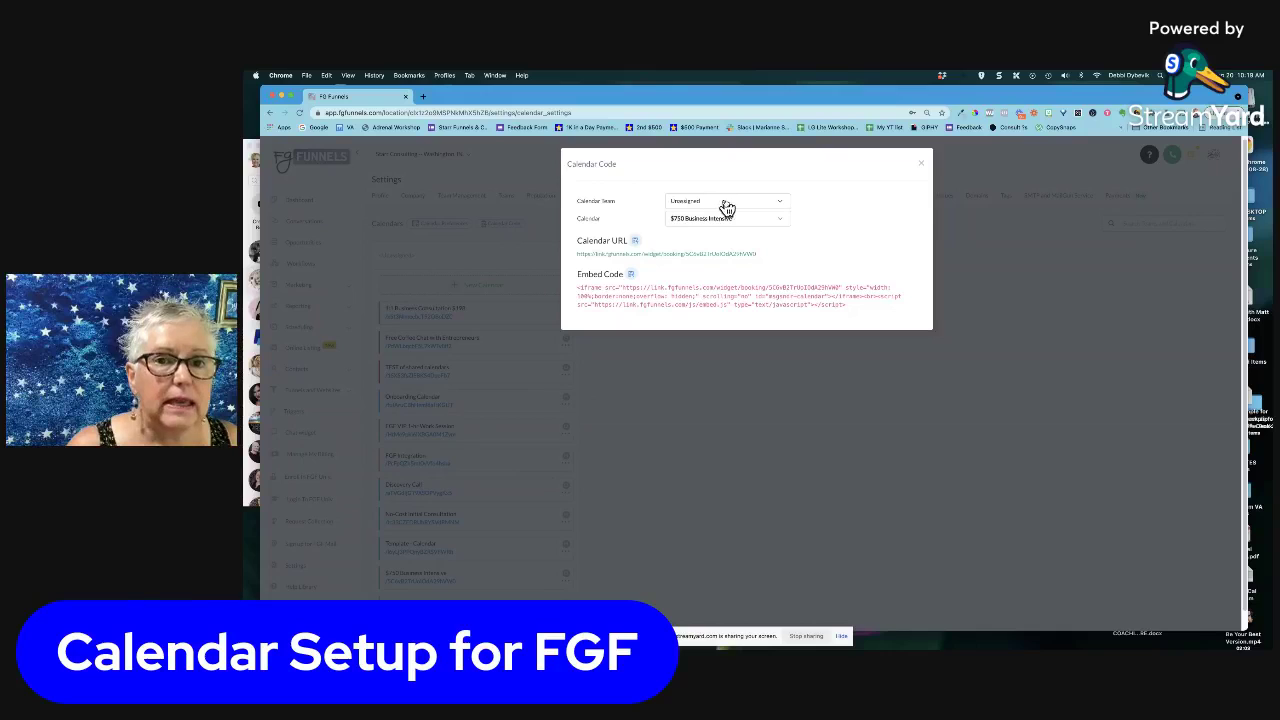
left_click(783, 225)
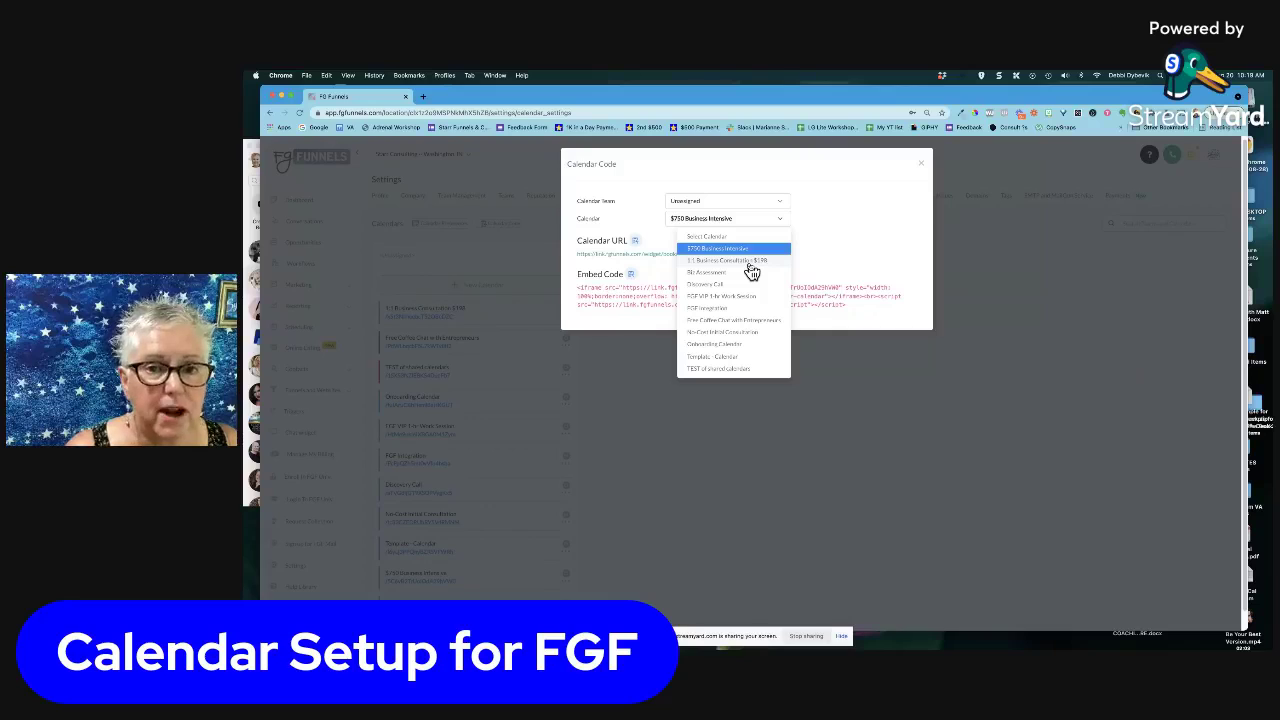
left_click(752, 261)
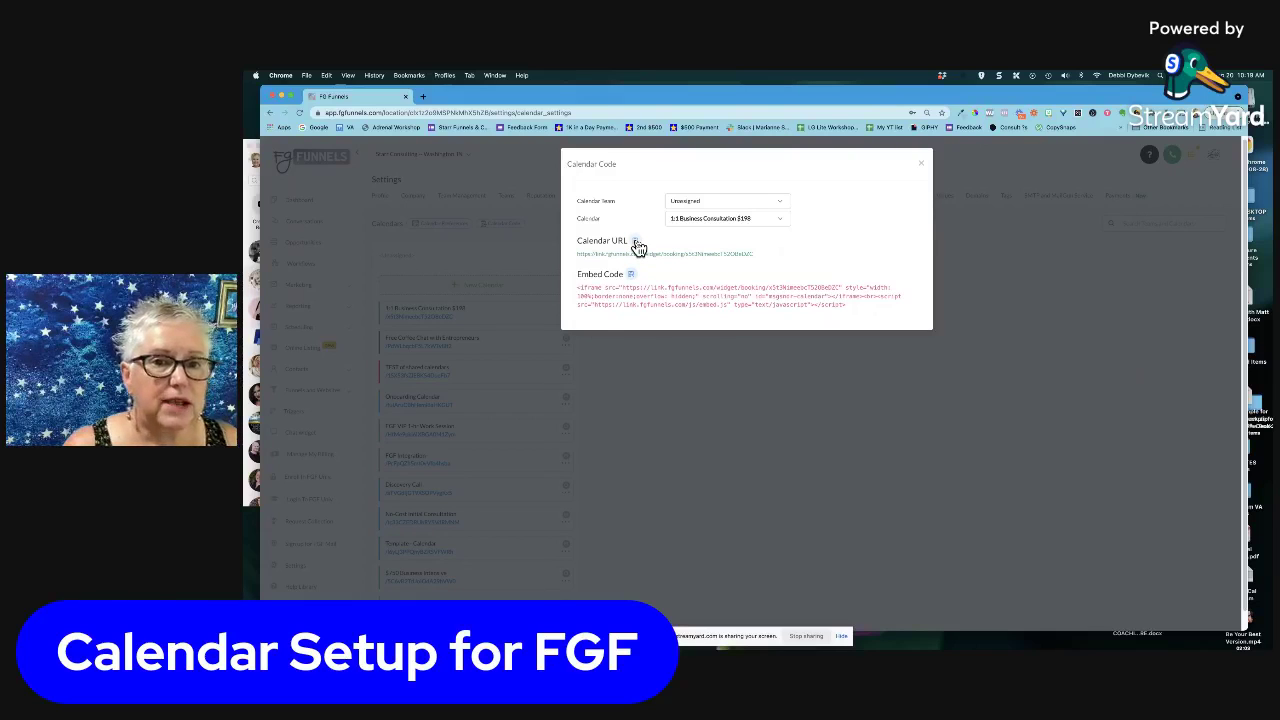
left_click(922, 166)
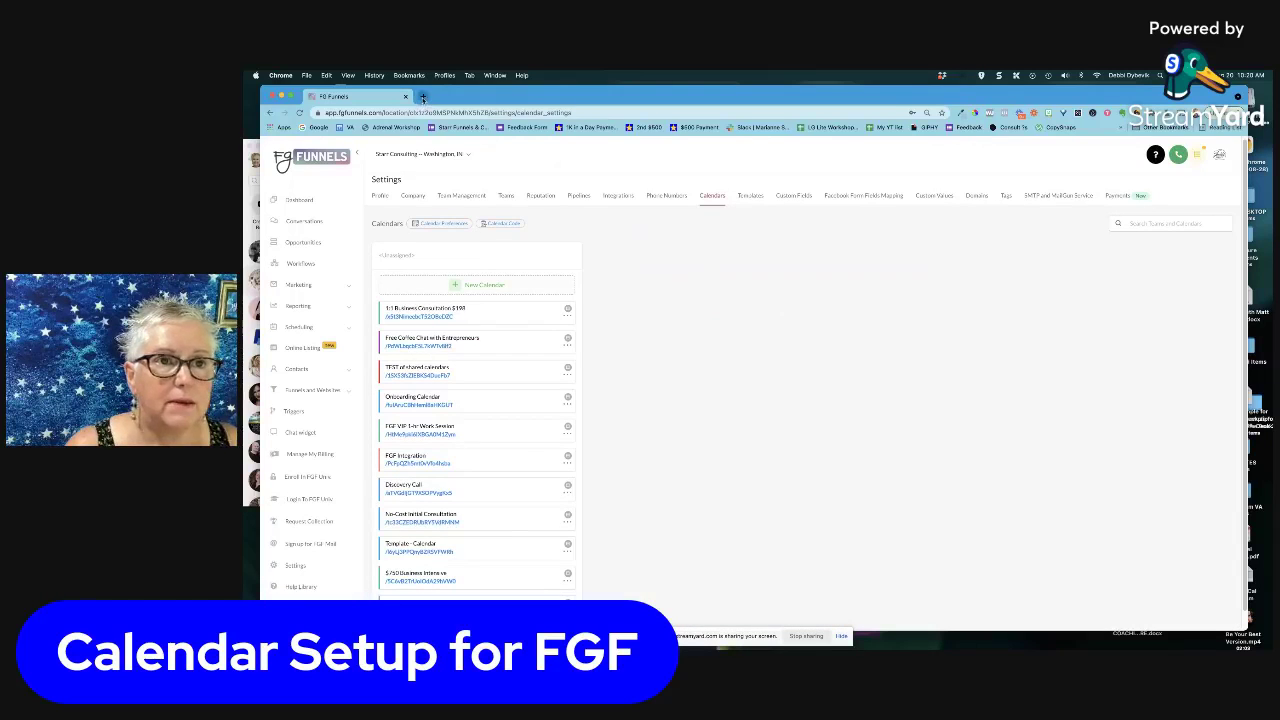
Load the pasted booking link in a new tab and select the 11:30 AM slot on Sep 22, 2021
left_click(422, 97)
key("super+v")
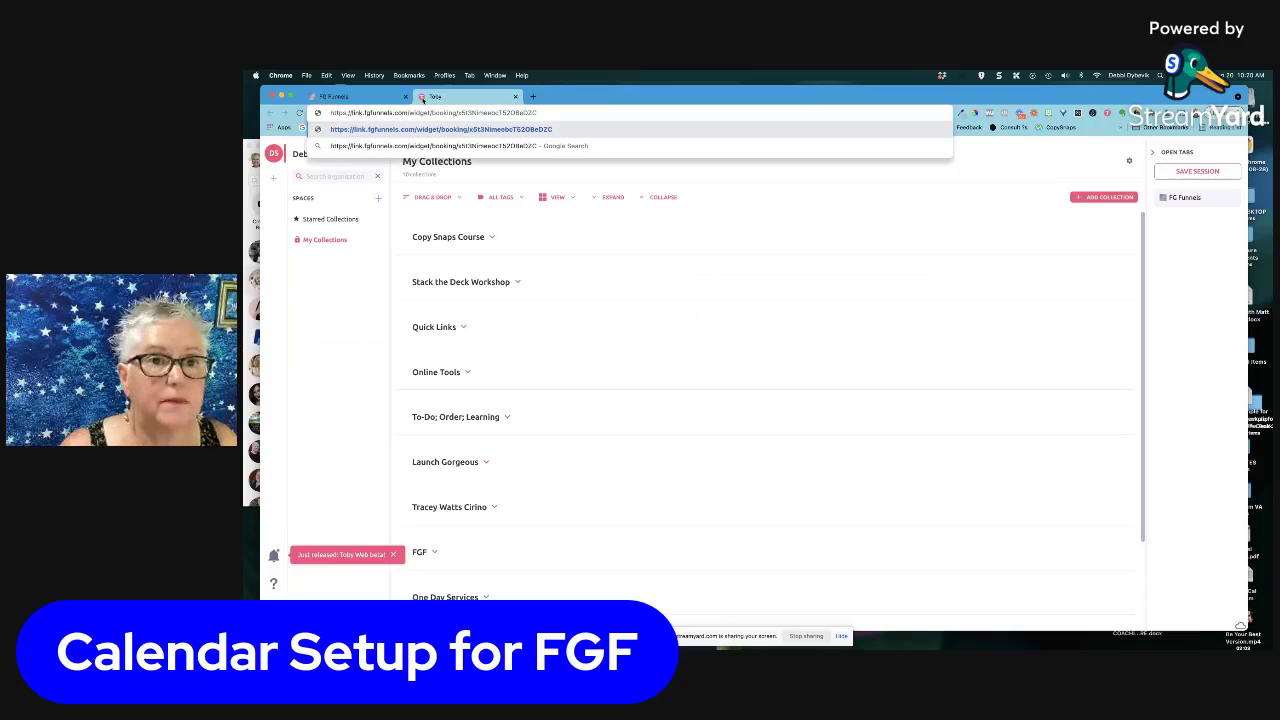
key("Return")
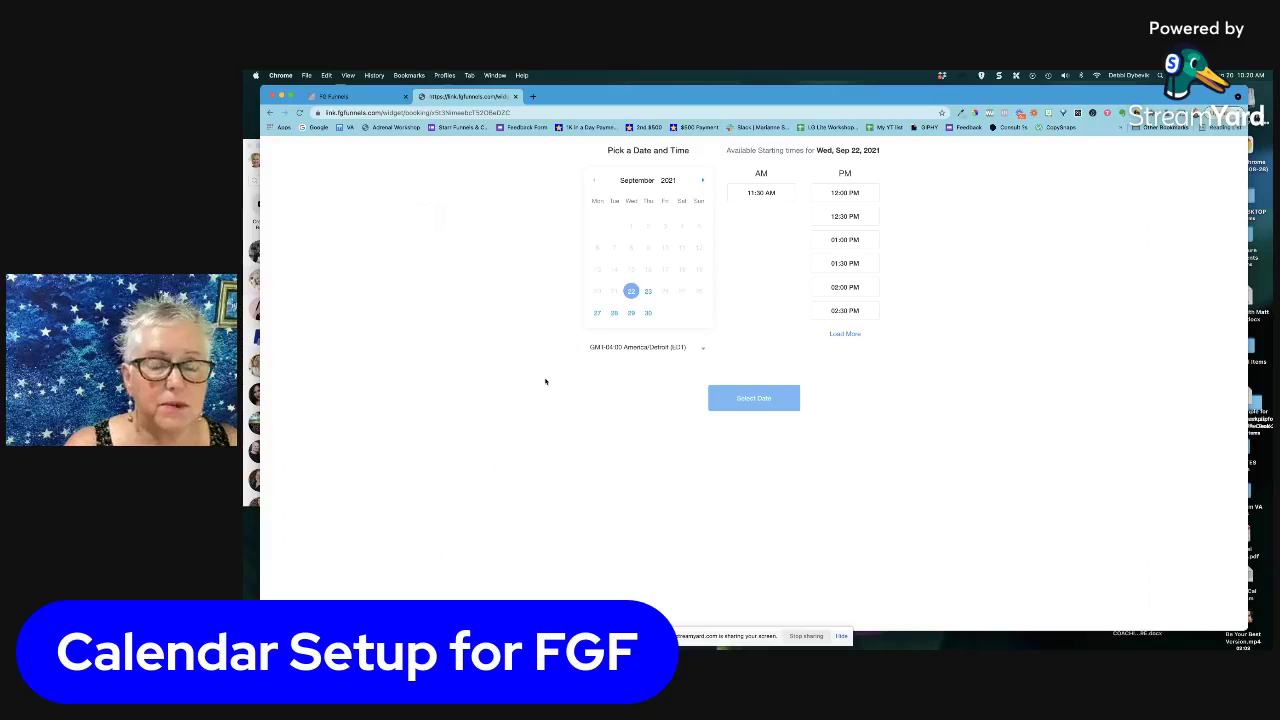
left_click(757, 195)
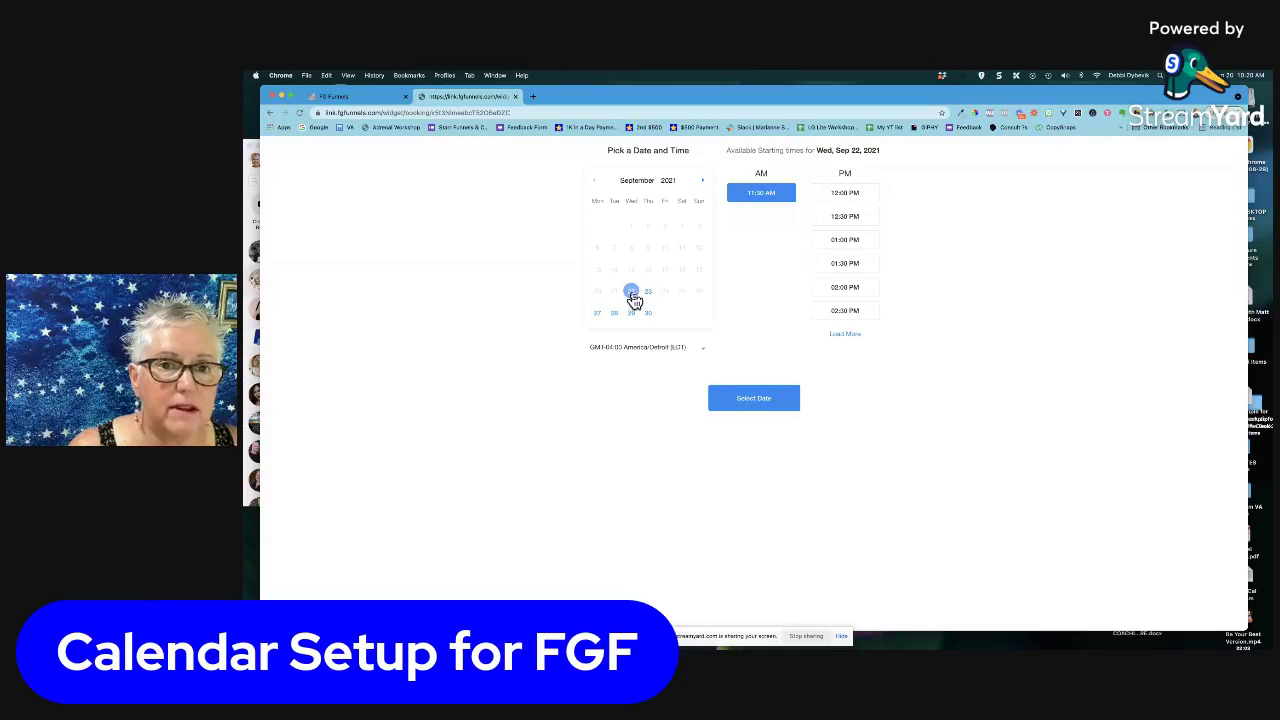
left_click(751, 400)
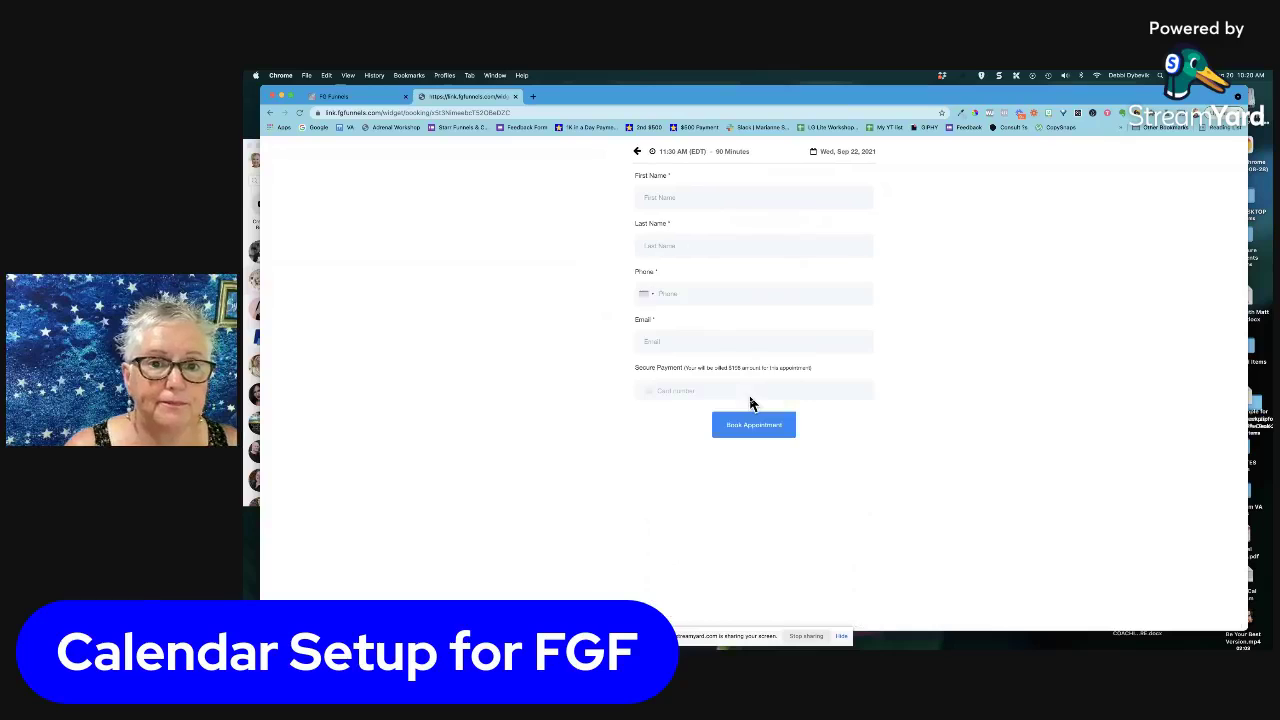
Fill the booking form with the test contact's name, phone number and e-mail address
left_click(678, 197)
type("De")
type("R")
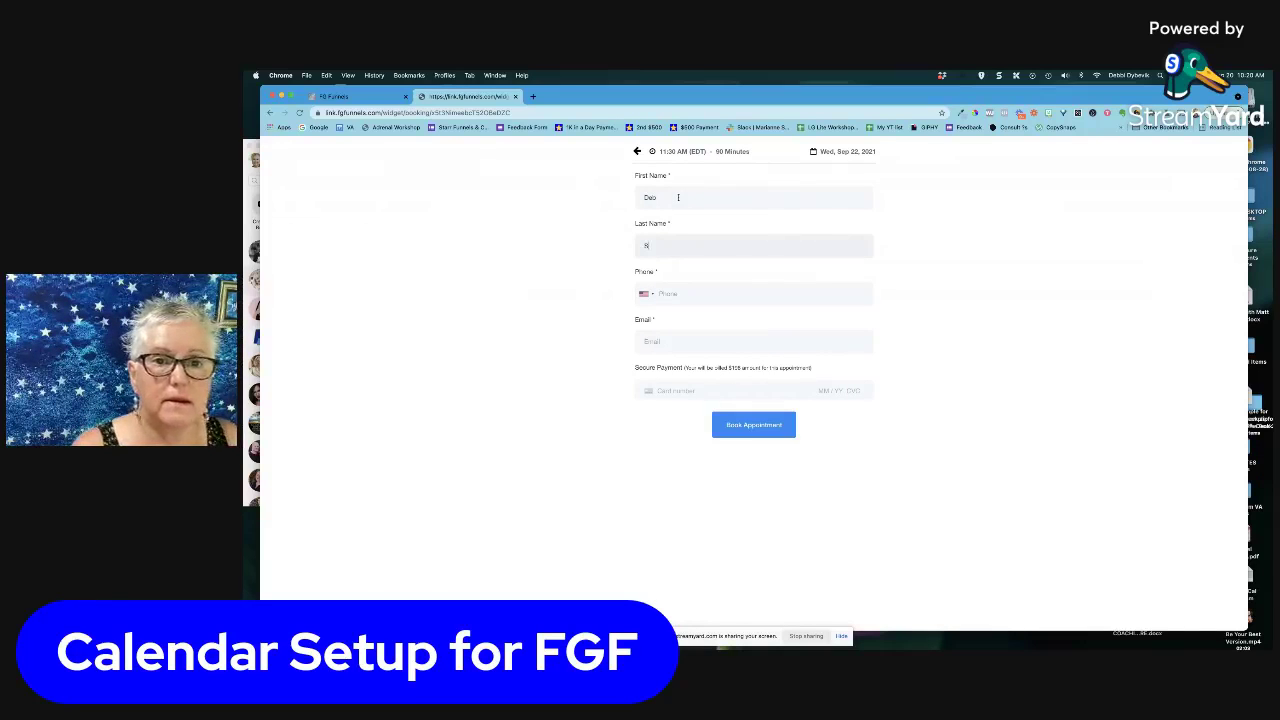
key("Tab")
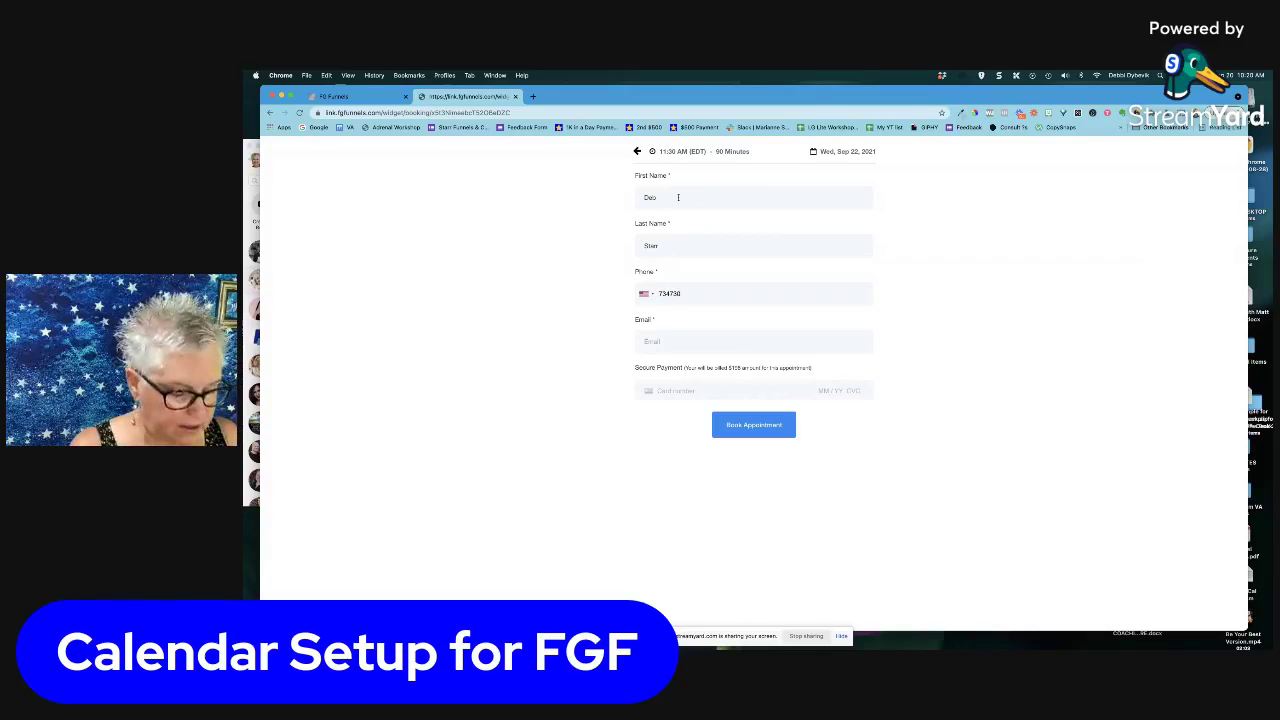
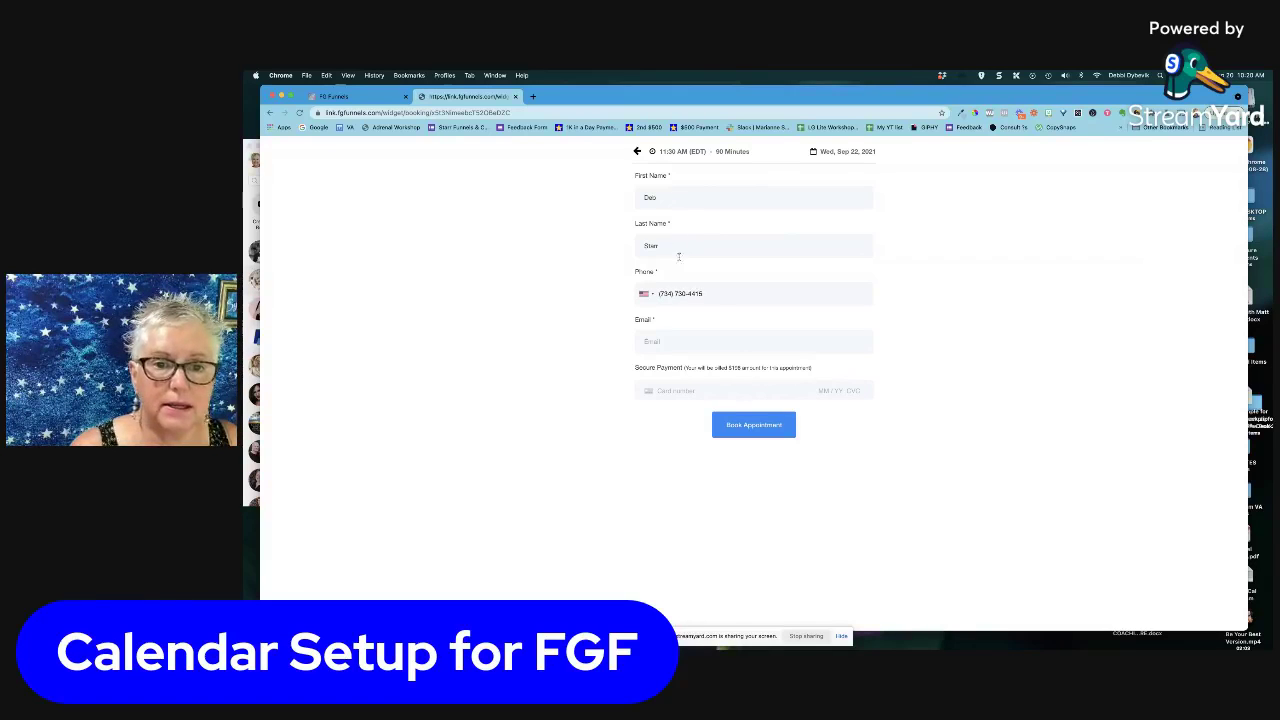
key("Tab")
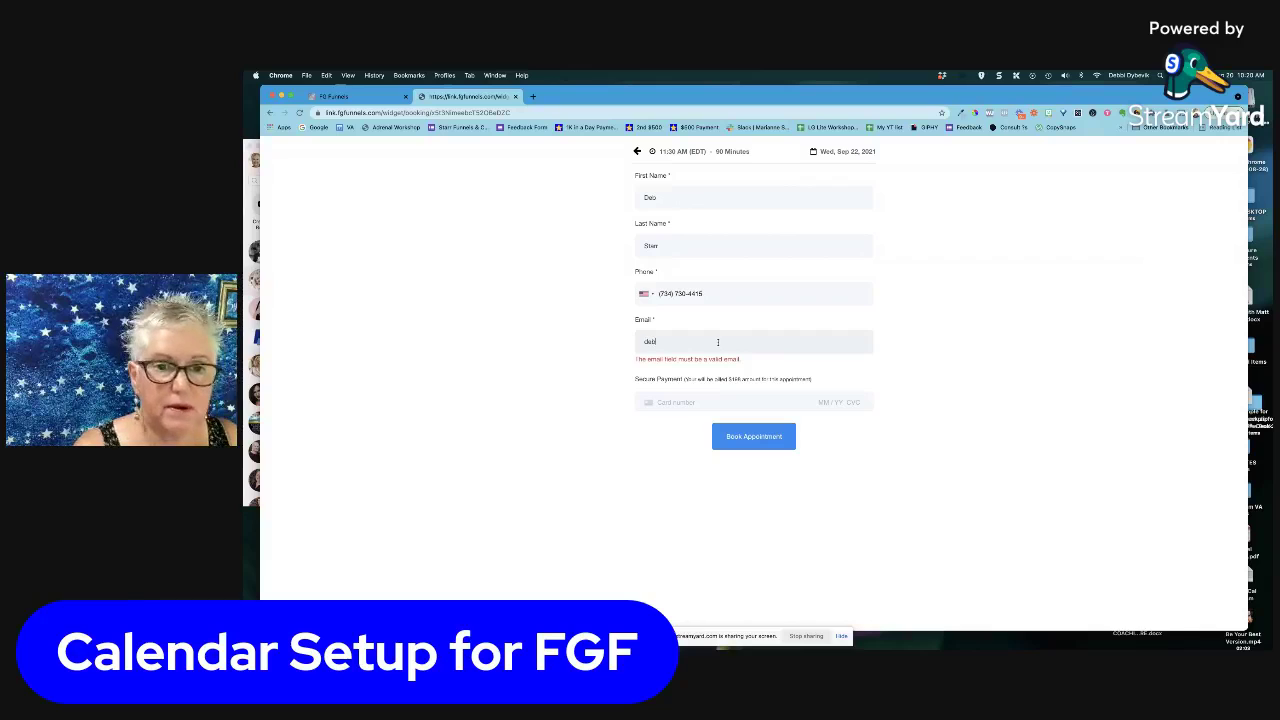
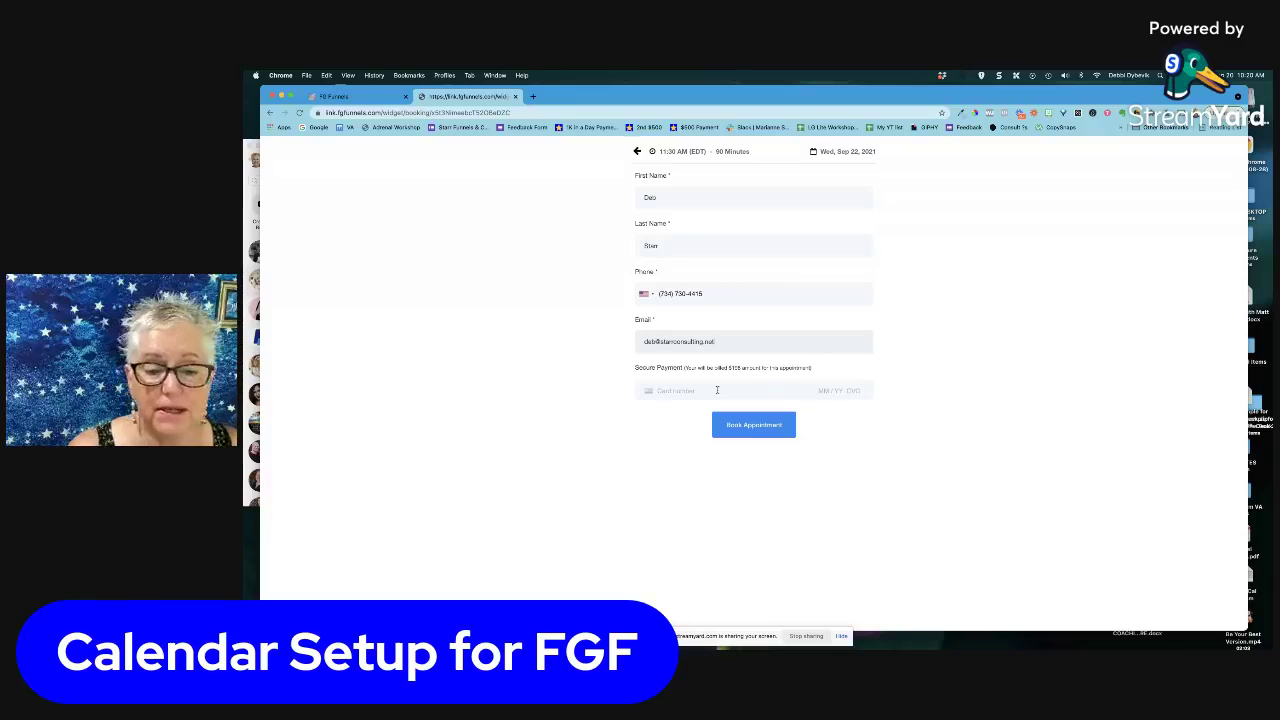
Switch back to the FG Funnels tab showing the Calendars settings list
left_click(396, 102)
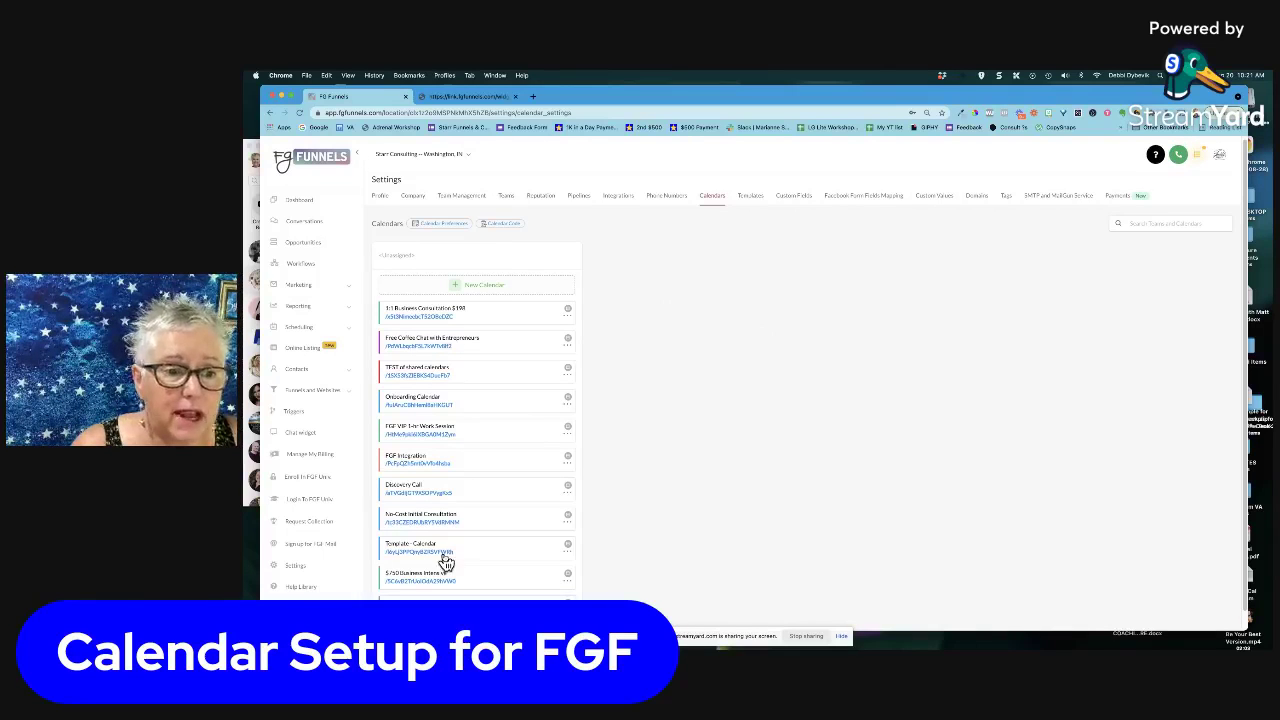
scroll(481, 543, "down", 1)
scroll(481, 543, "up", 1)
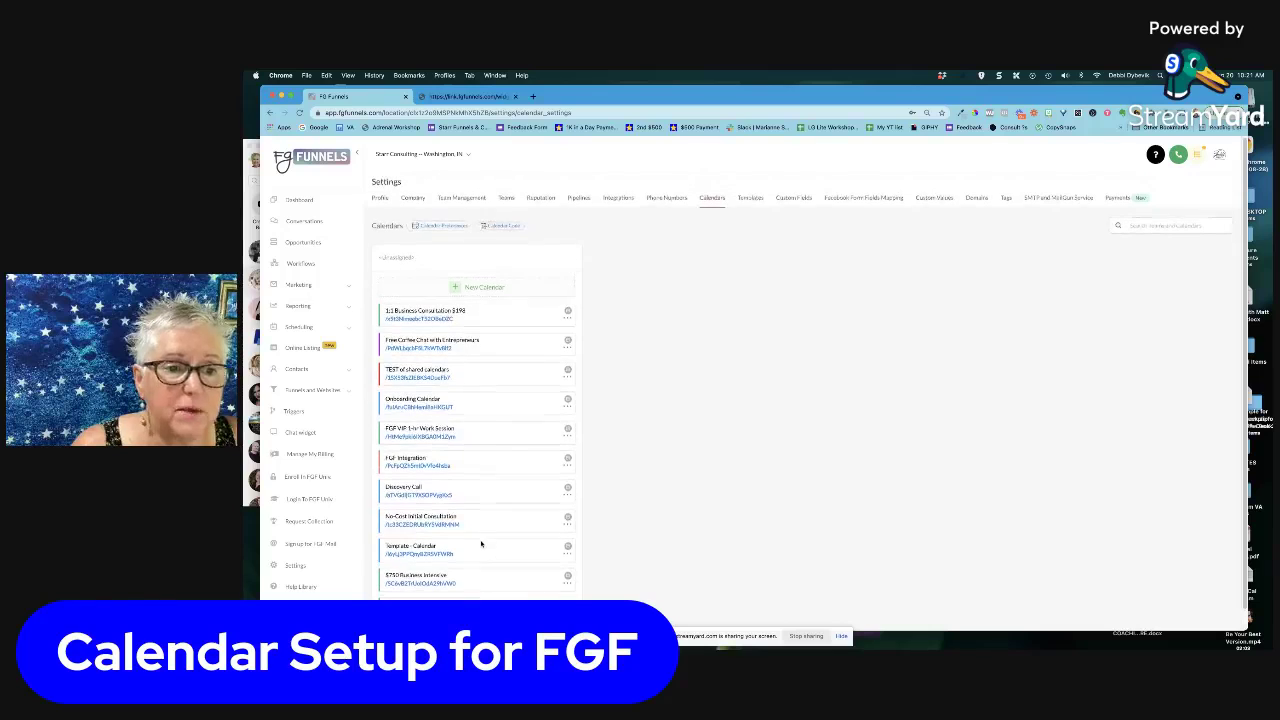